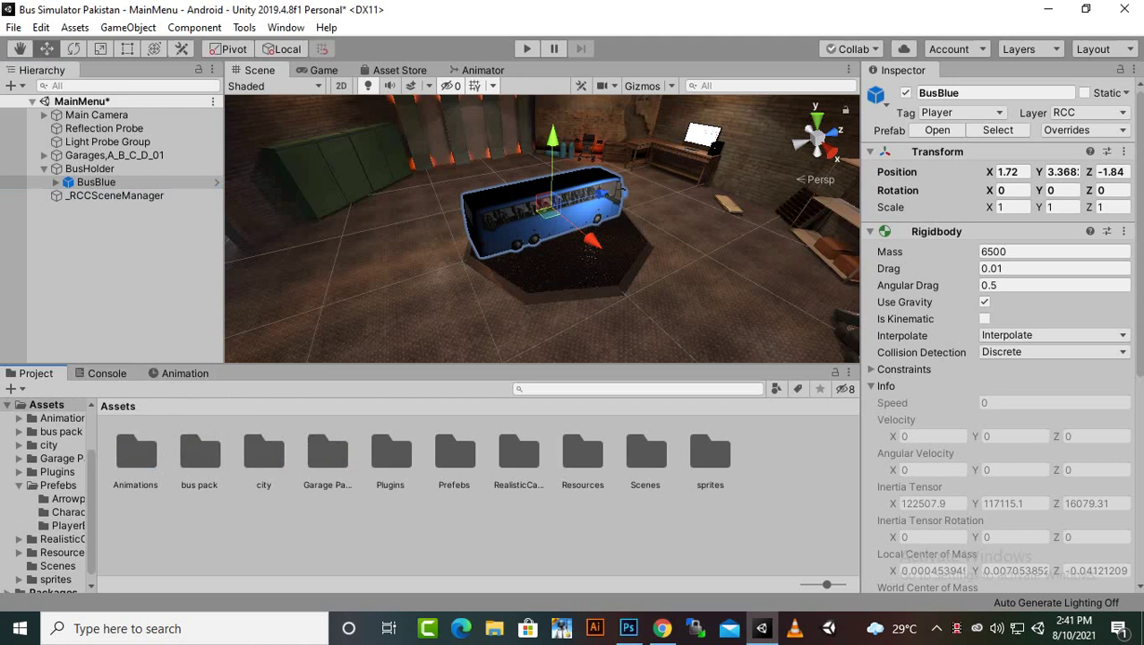
Lower BusBlue toward the hexagonal garage stage to a Y position of about 2.23
alt+drag(447, 242, 936, 129)
drag(920, 93, 947, 94)
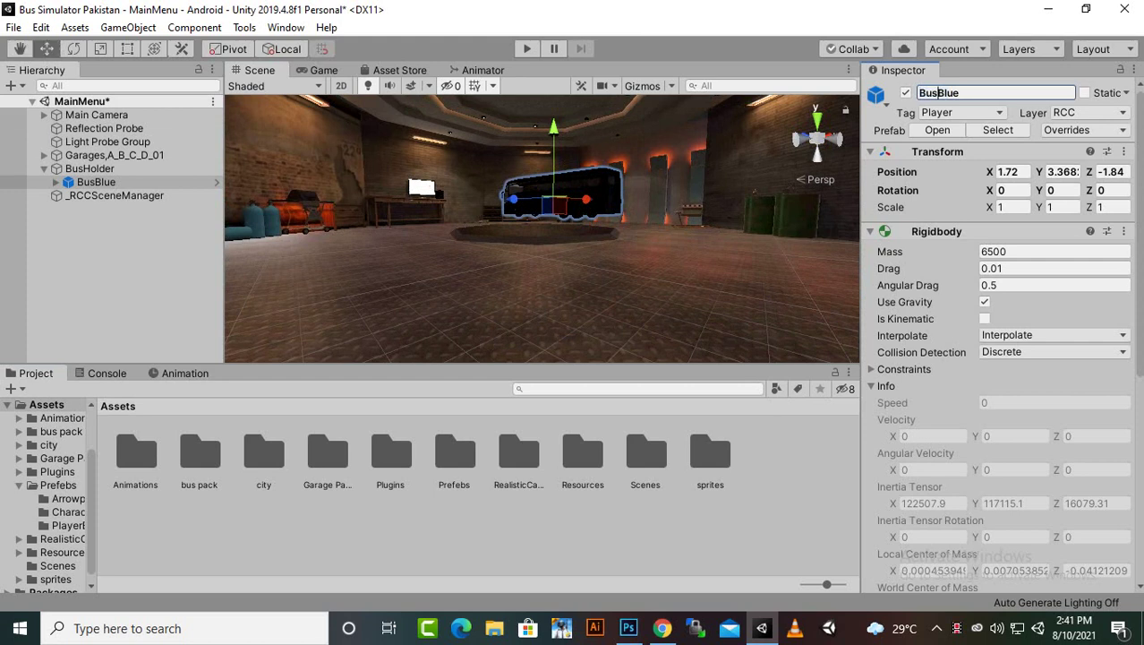
scroll(542, 228, up, 4)
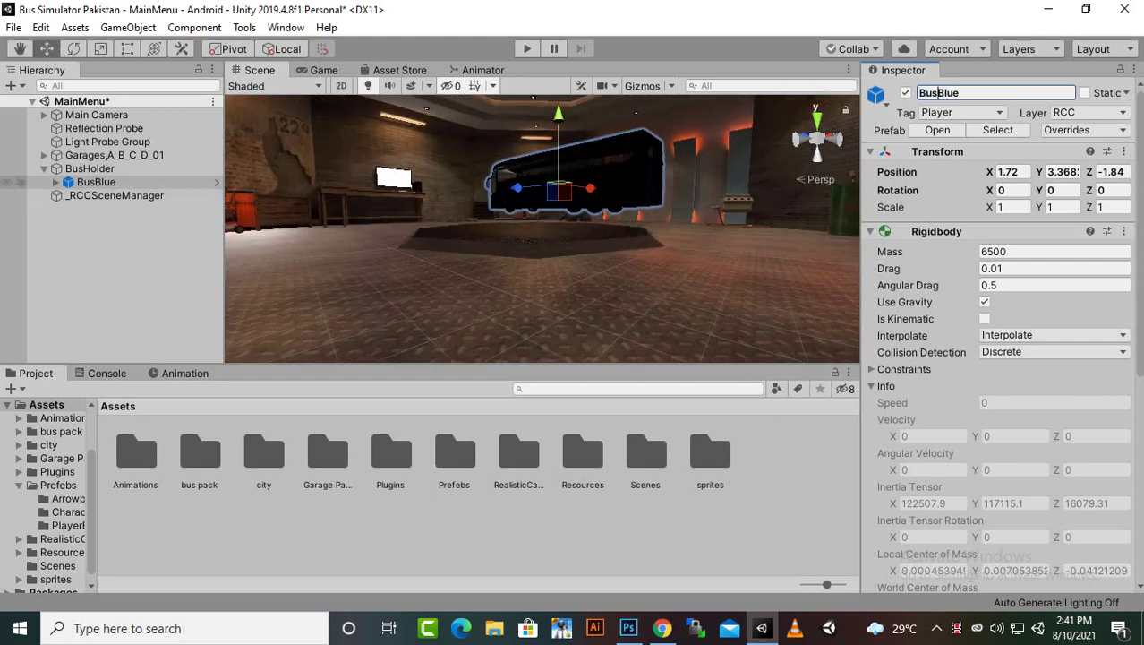
click(96, 182)
scroll(541, 228, down, 2)
scroll(542, 228, up, 3)
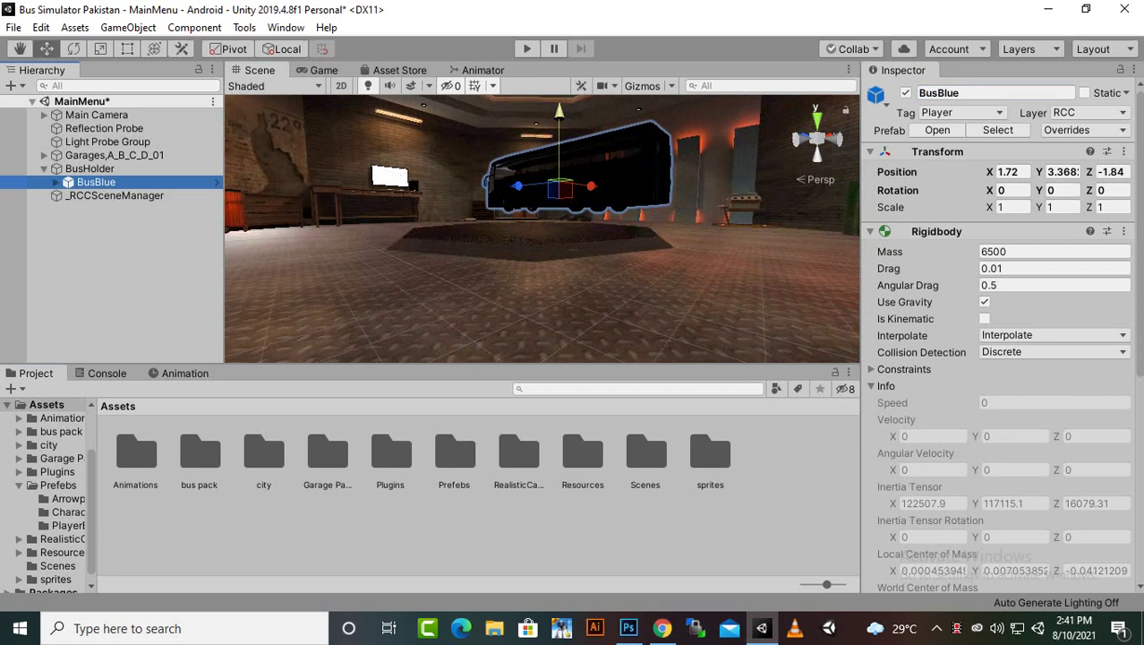
drag(559, 112, 559, 111)
Reposition BusBlue above the hexagonal stage at about X 2.9, Y 2.09, Z -0.78
scroll(542, 228, up, 5)
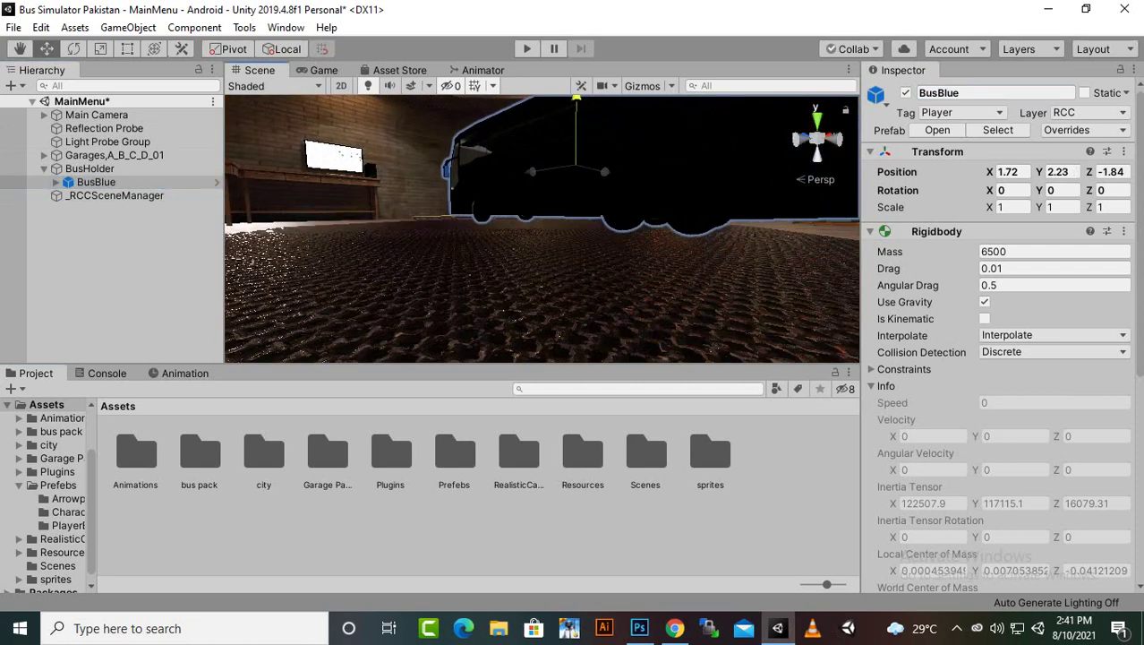
drag(577, 104, 757, 170)
drag(552, 115, 242, 170)
scroll(554, 134, down, 3)
scroll(331, 139, down, 4)
alt+drag(385, 199, 564, 207)
scroll(453, 207, down, 4)
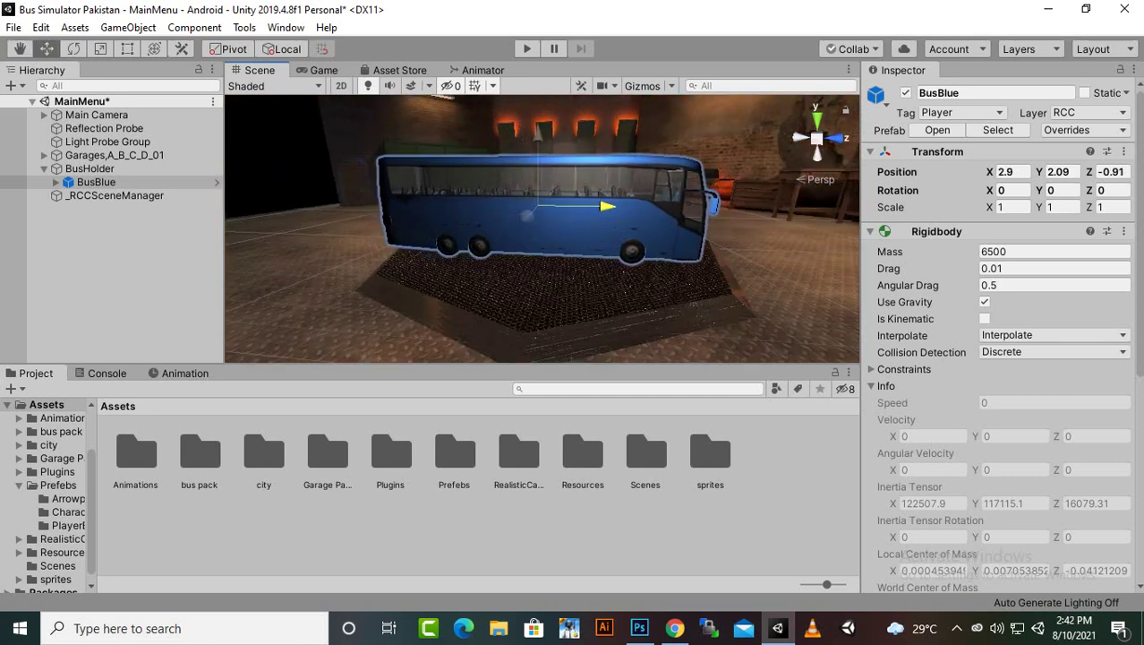
scroll(555, 215, down, 3)
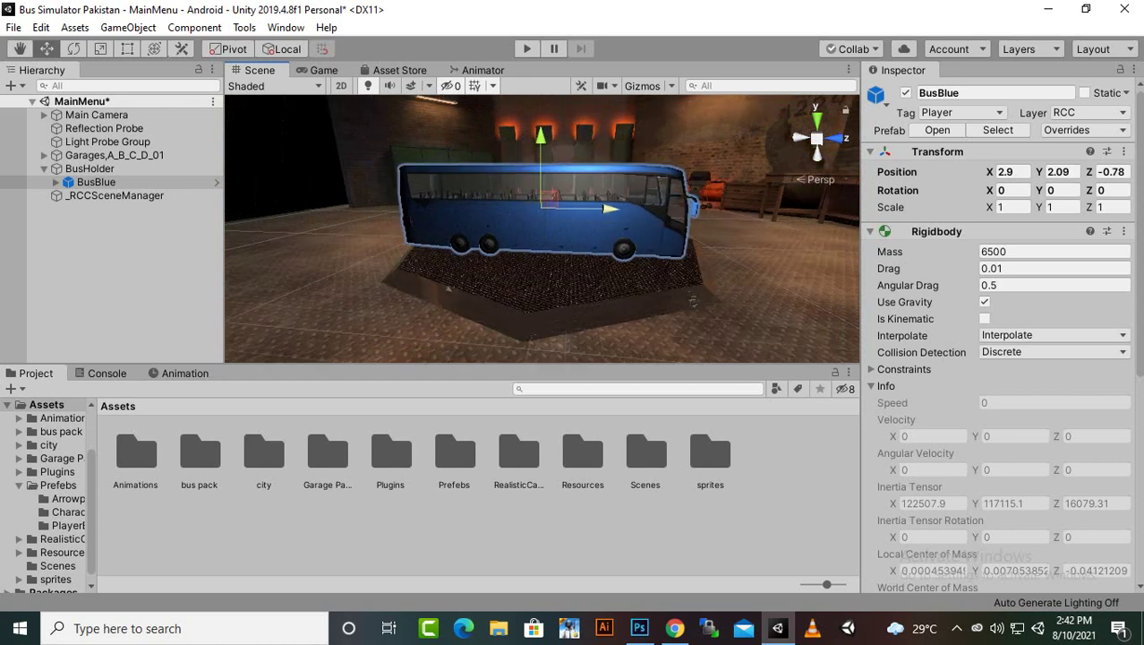
scroll(544, 224, down, 3)
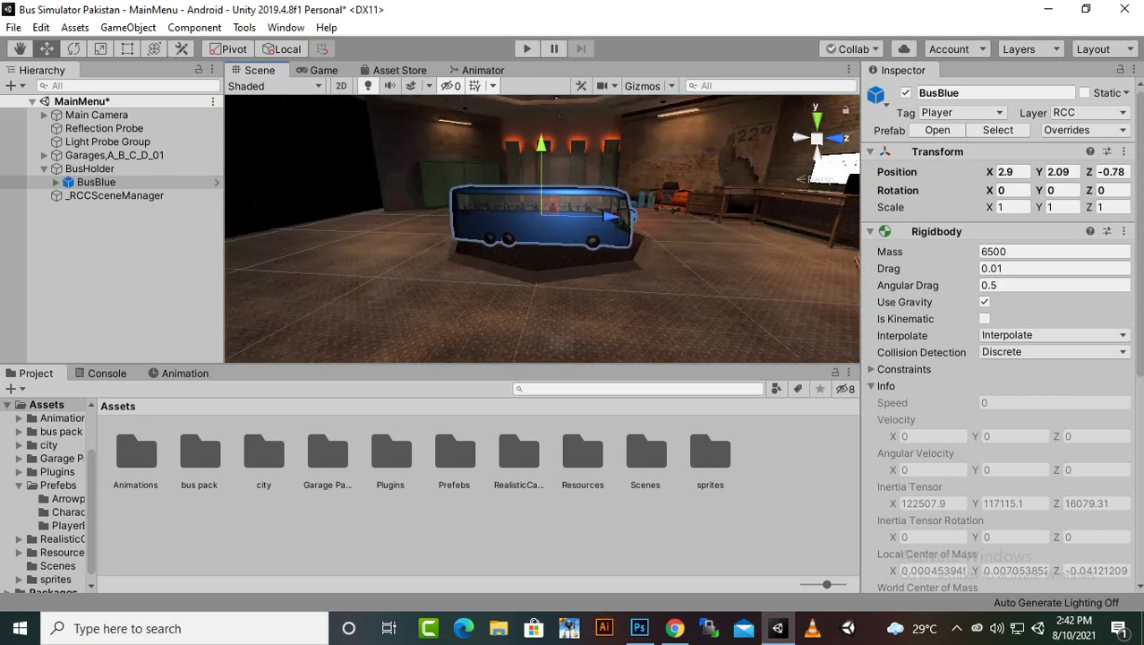
Switch the hexagonal garage stage off to check the floor beneath the bus, and switch it back on
click(560, 259)
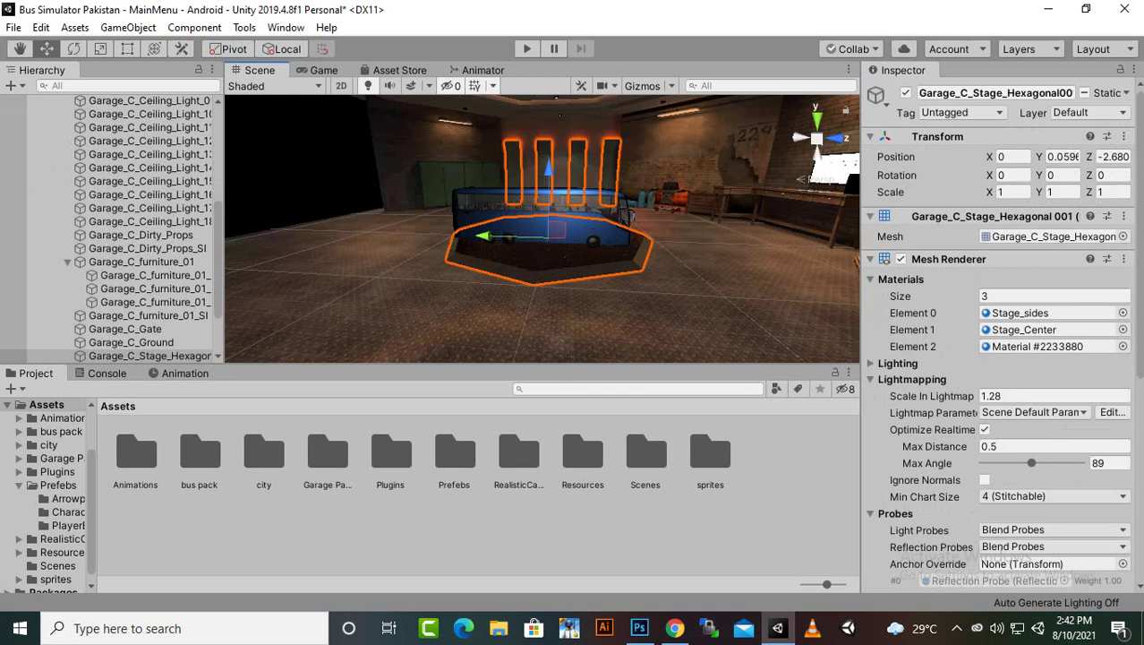
click(906, 93)
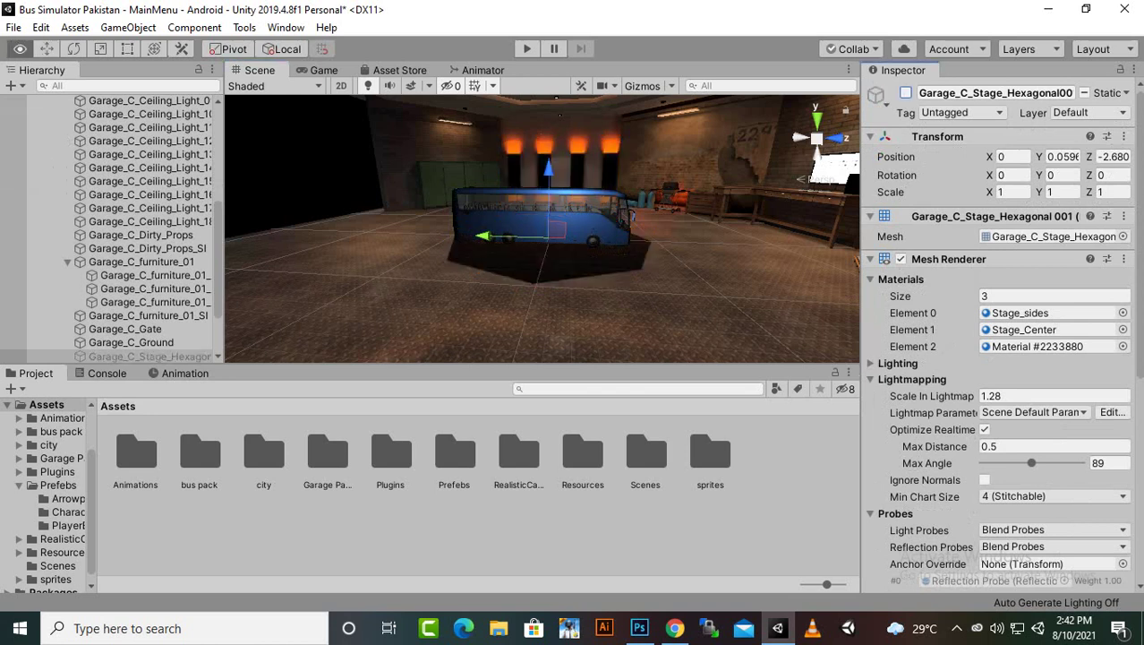
alt+drag(537, 214, 693, 207)
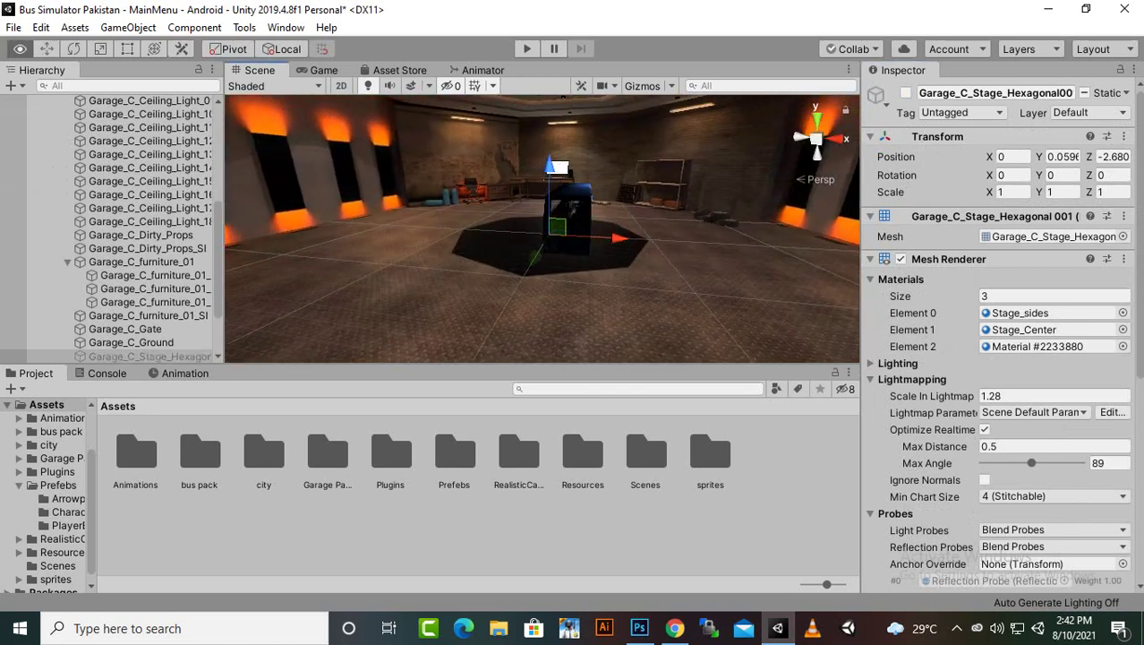
scroll(542, 228, down, 2)
alt+drag(537, 224, 542, 313)
scroll(542, 229, up, 1)
scroll(542, 228, up, 6)
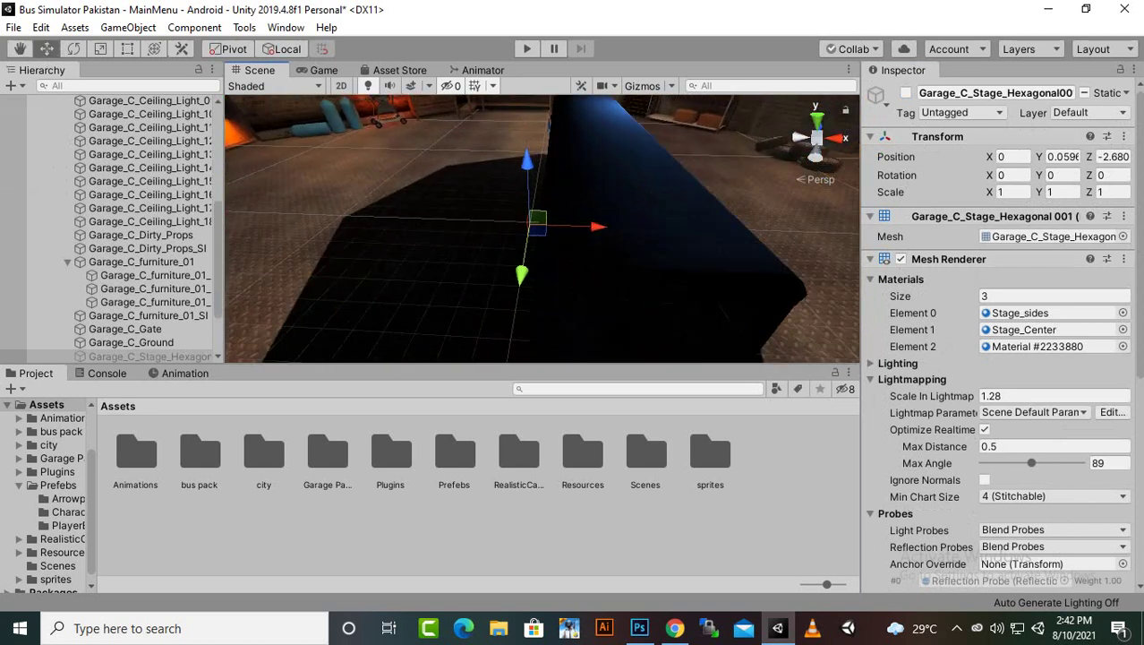
alt+drag(541, 251, 788, 130)
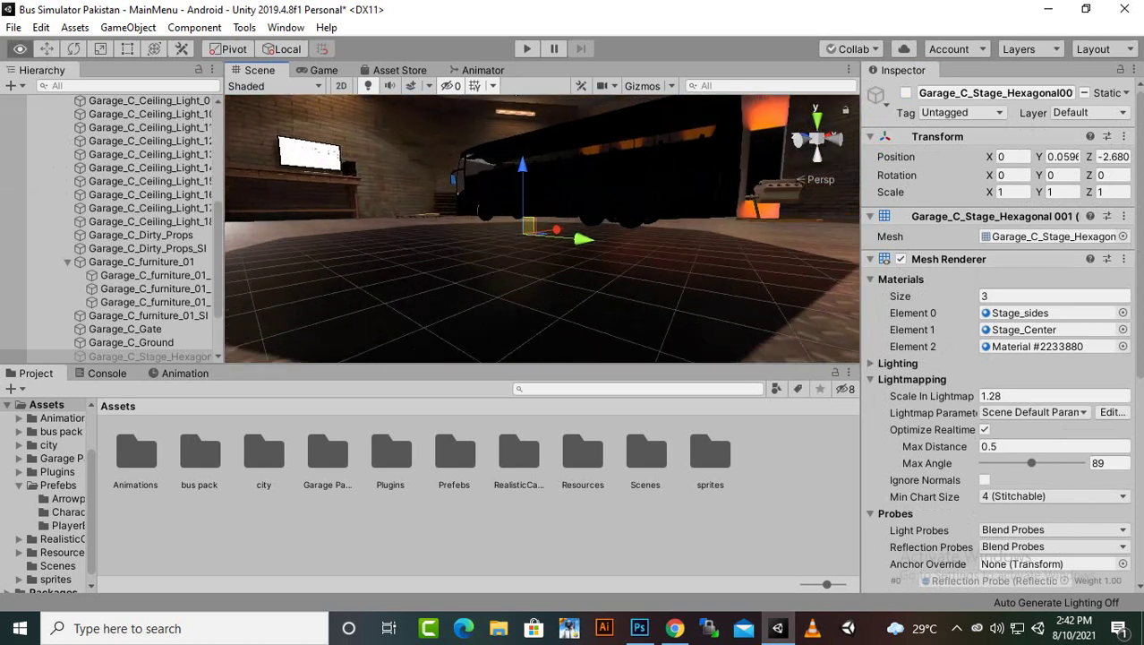
click(906, 93)
scroll(716, 197, down, 2)
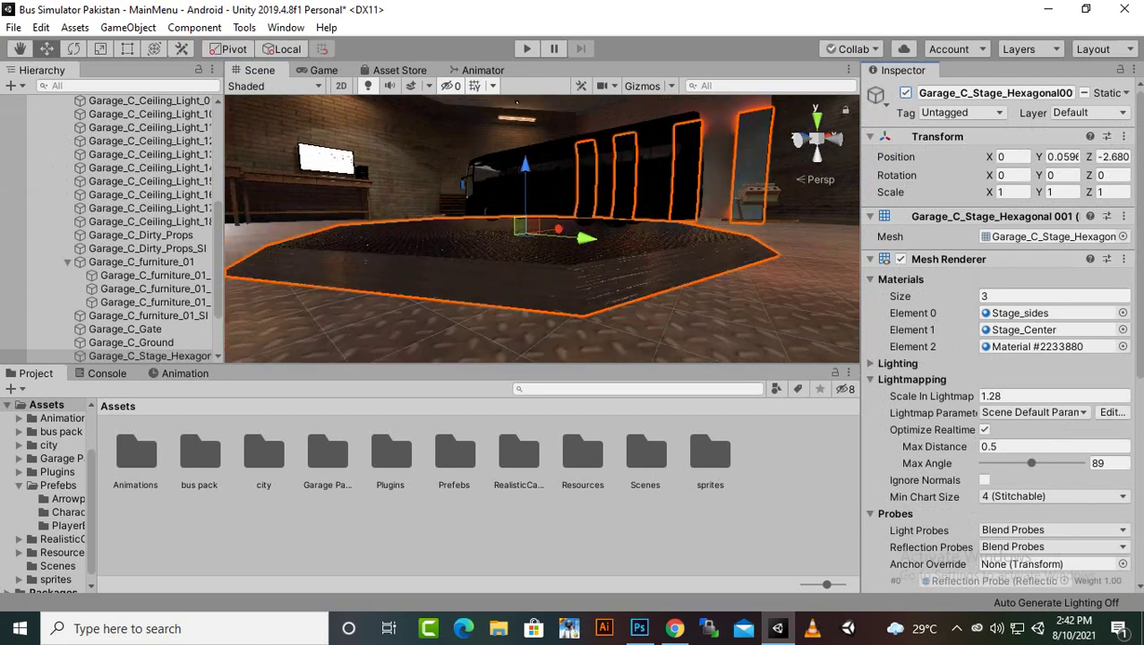
Examine from several angles how the blue bus sits on the hexagonal stage
alt+drag(716, 197, 385, 251)
alt+drag(699, 215, 502, 269)
scroll(479, 235, up, 2)
scroll(479, 234, up, 2)
scroll(502, 268, down, 3)
scroll(542, 230, down, 3)
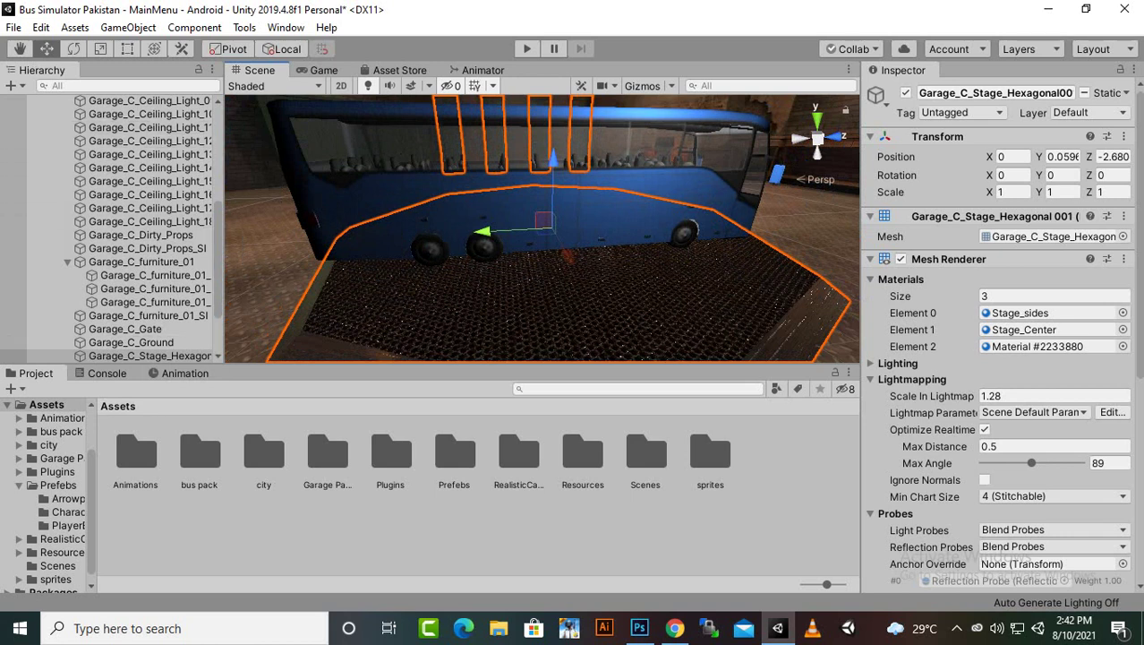
scroll(541, 229, down, 5)
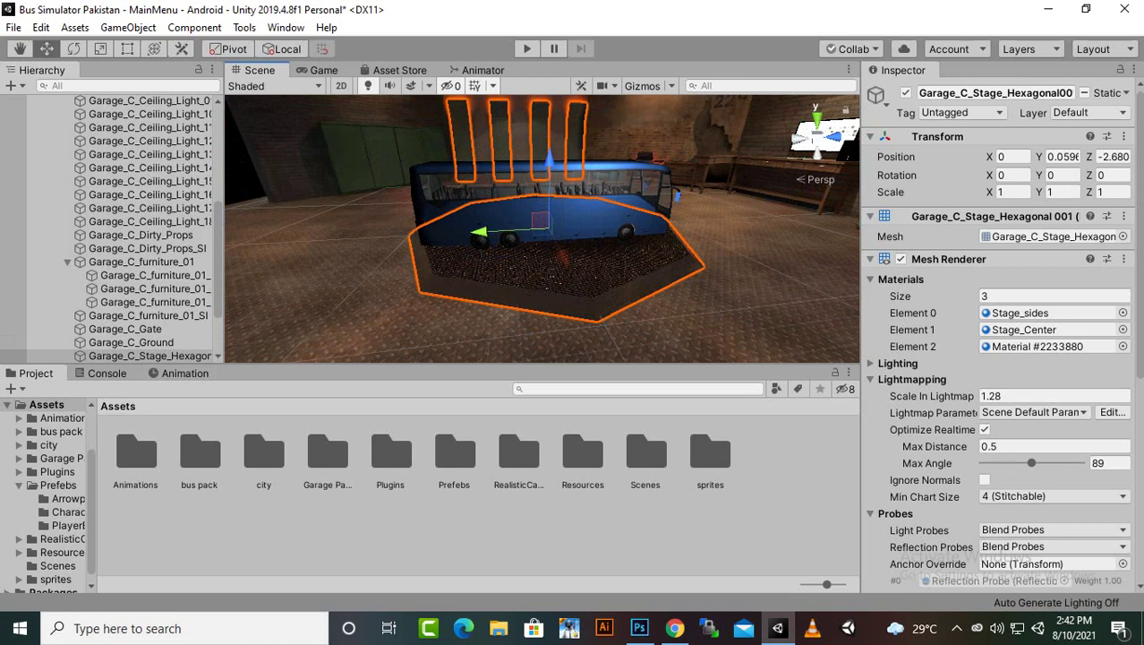
Collapse the Garages,A_B_C_D_01 group and review the BusHolder object and its BusBlue child
scroll(112, 228, up, 6)
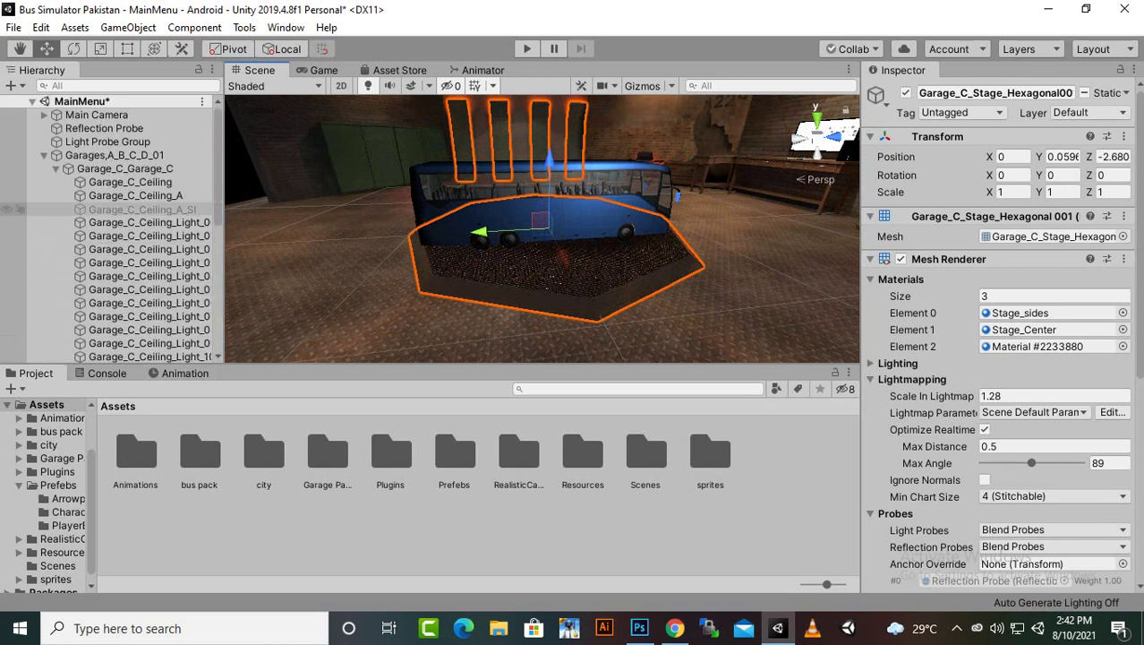
click(44, 155)
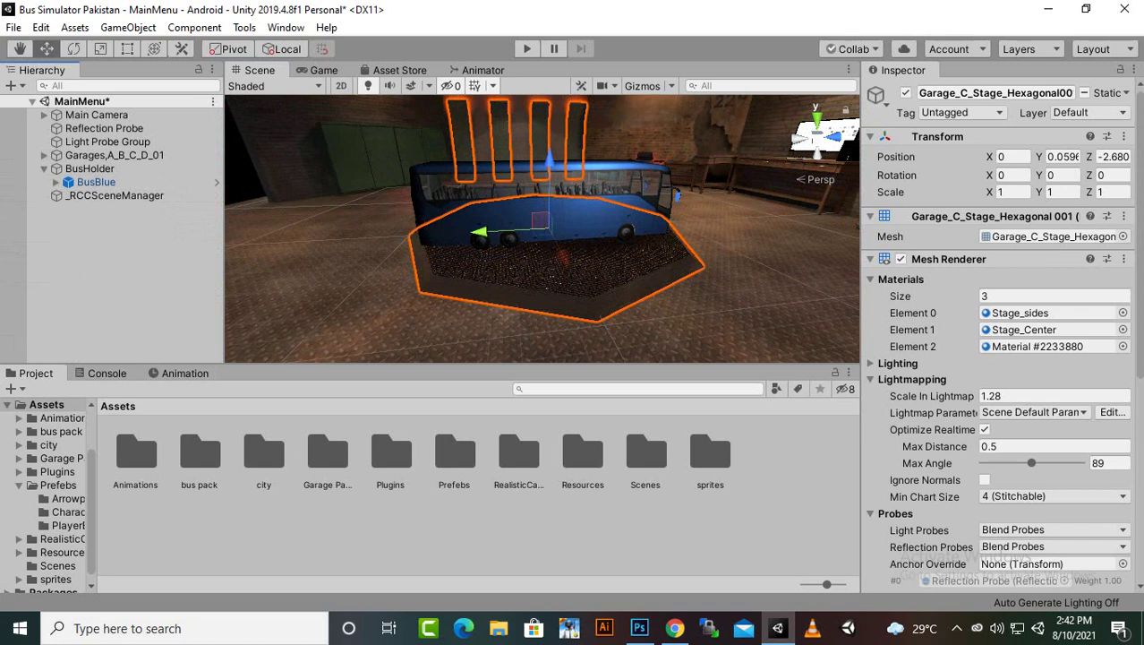
click(88, 169)
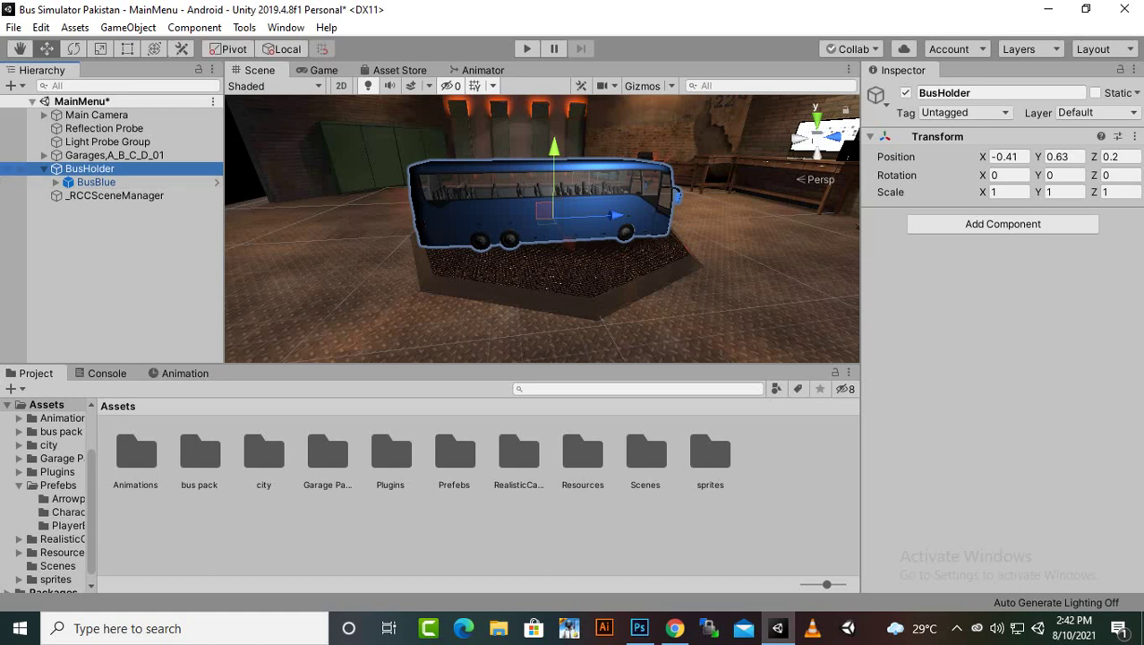
click(95, 182)
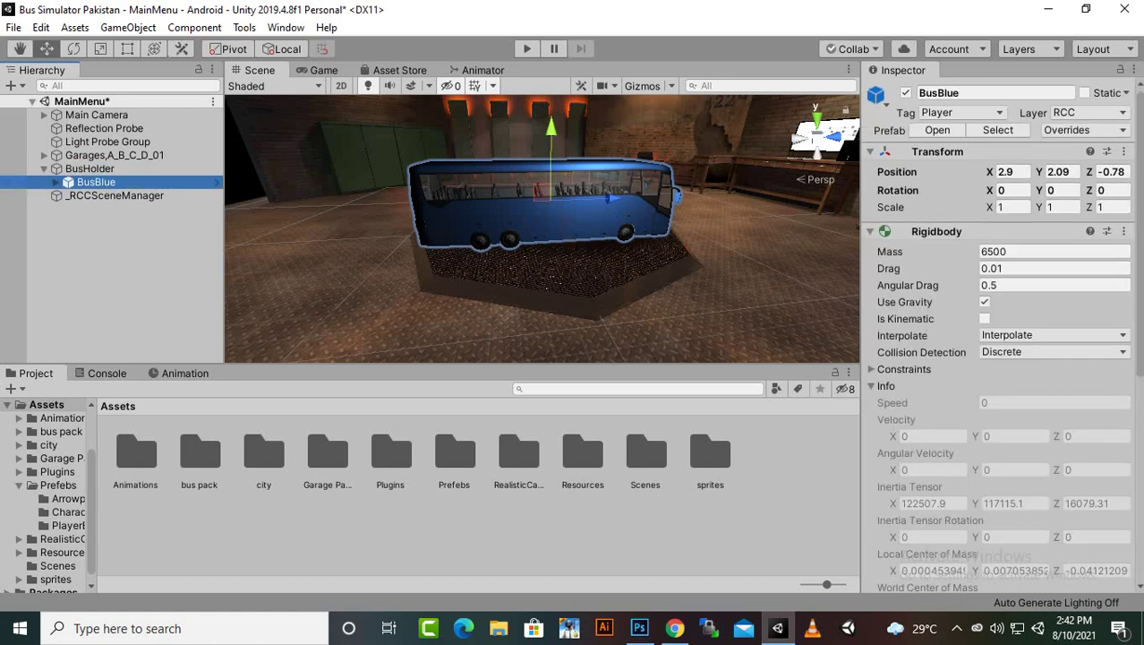
Place the BusPurpule prefab from the Prefebs/PlayerBuses folder into the scene at the garage stage
double_click(455, 453)
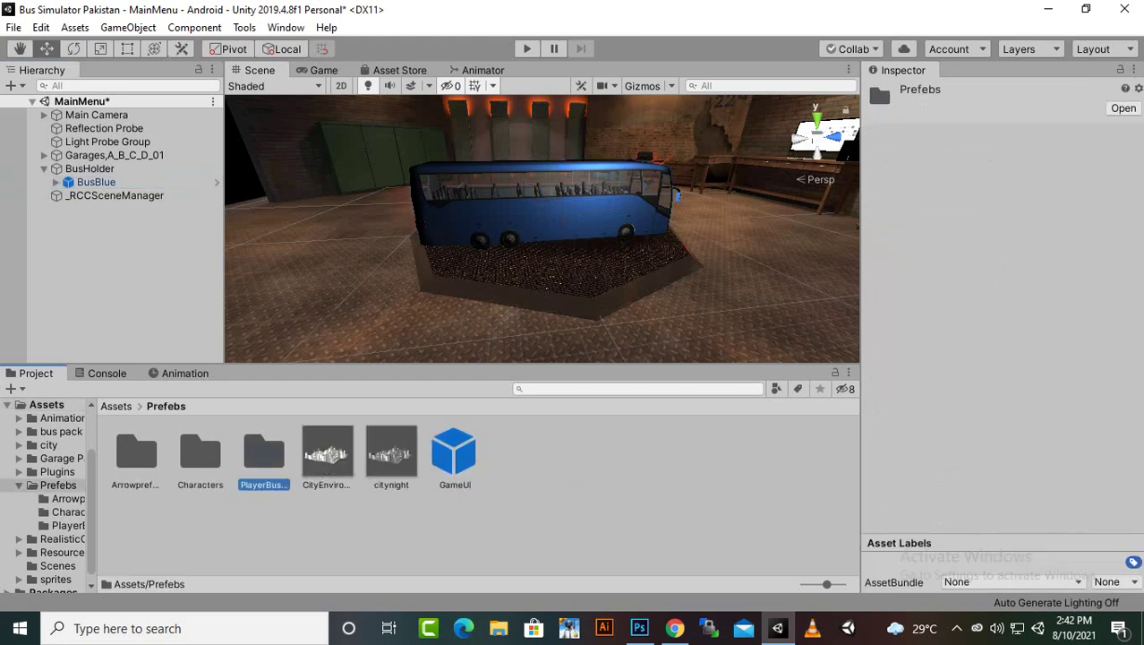
double_click(263, 455)
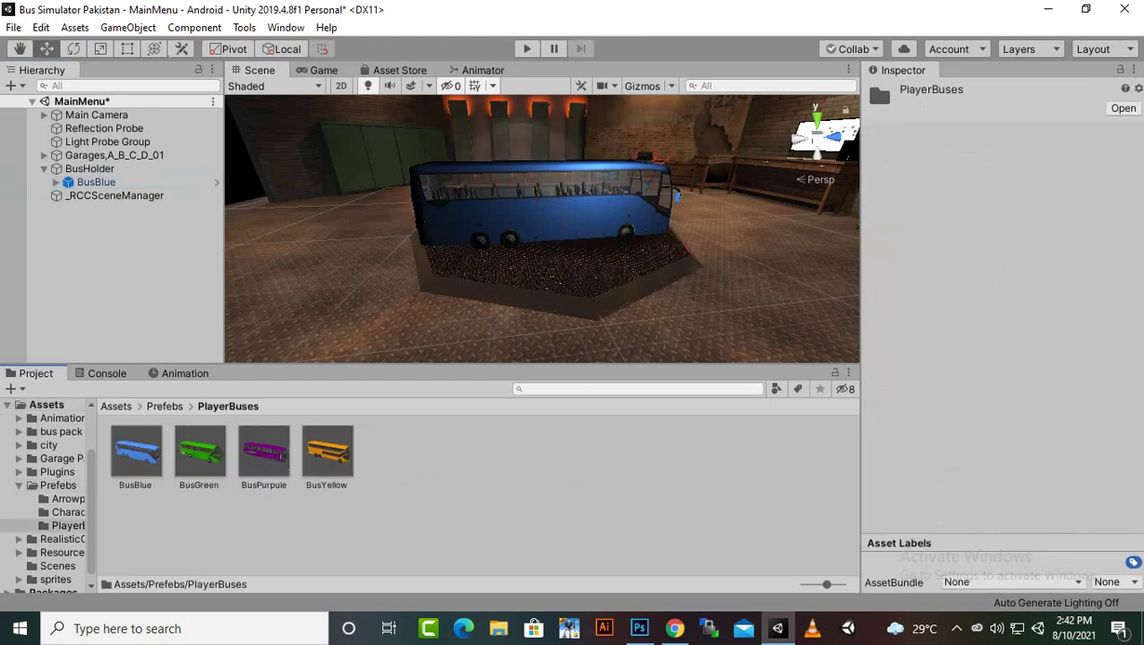
drag(269, 451, 579, 230)
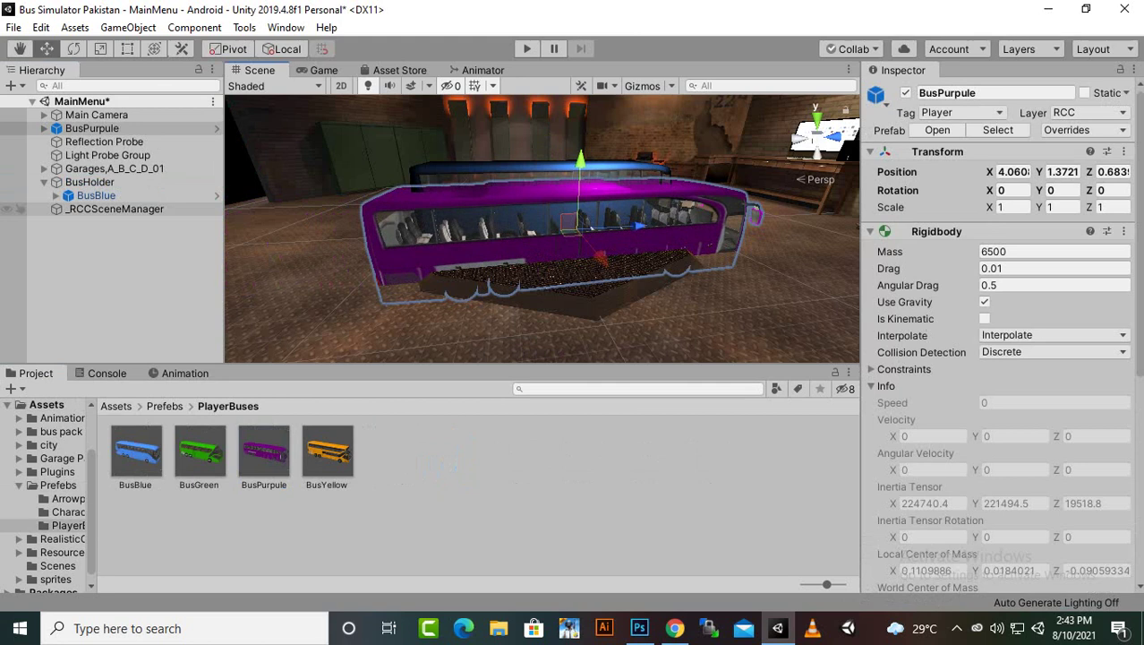
Copy BusBlue's Transform component and paste its values onto BusPurpule's Transform
click(96, 195)
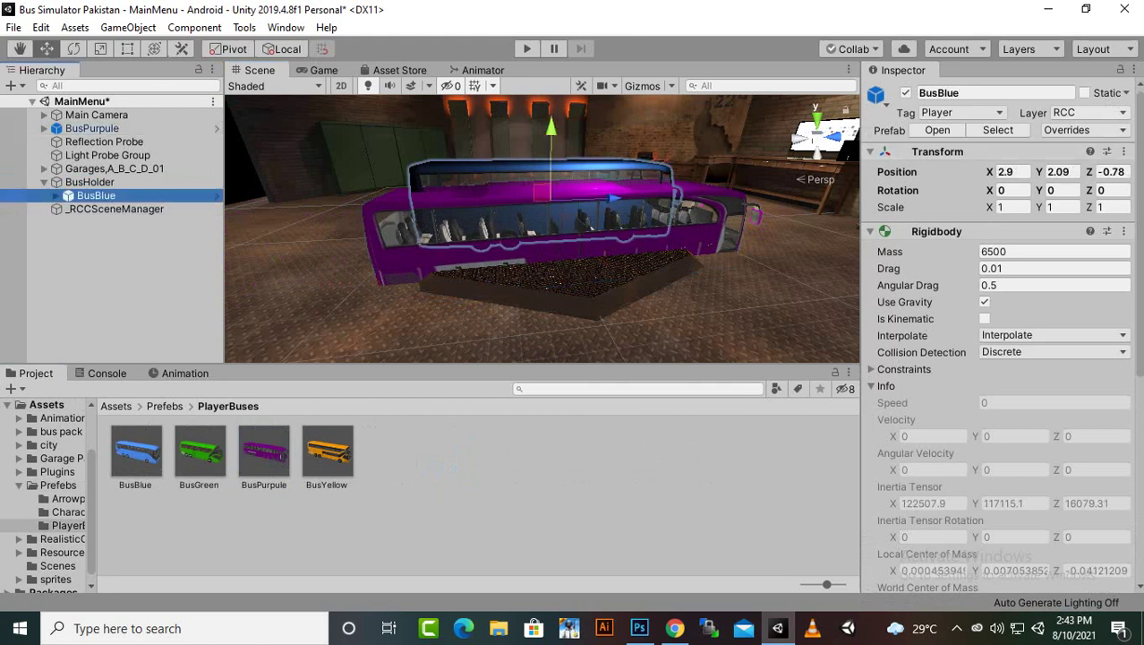
click(1123, 152)
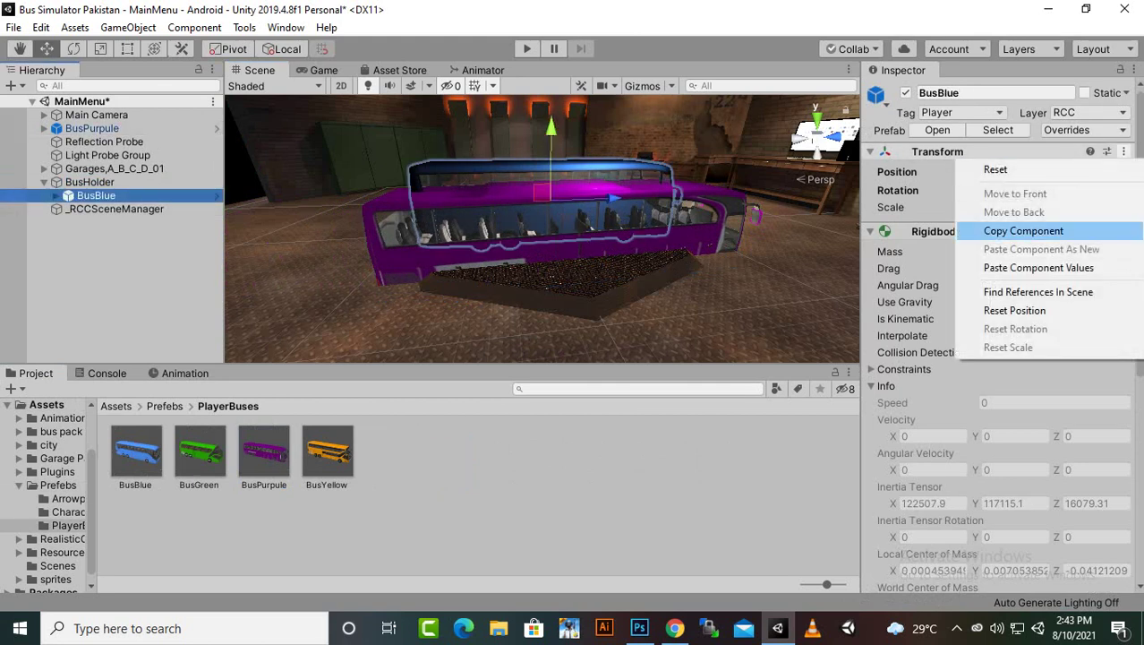
click(1023, 231)
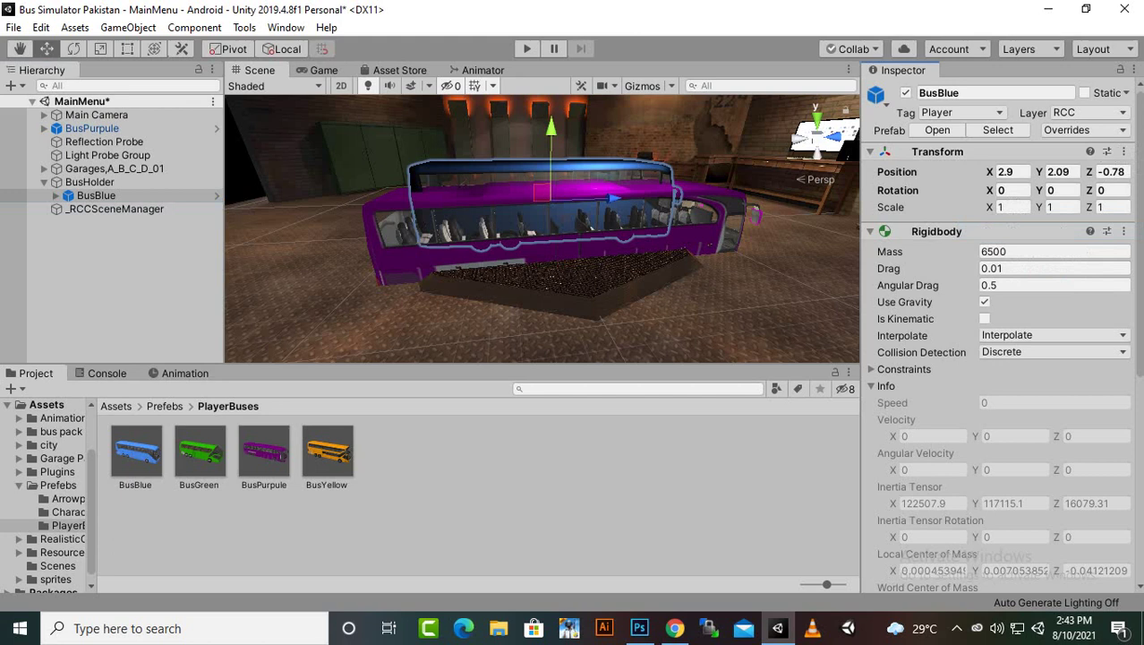
click(92, 128)
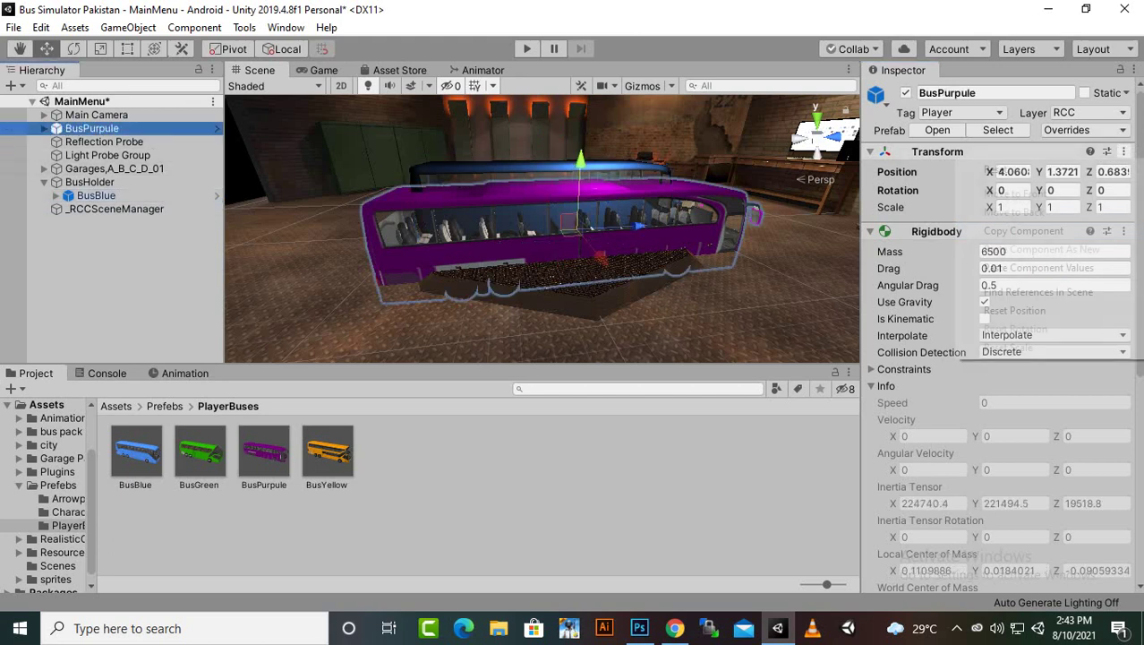
click(1124, 151)
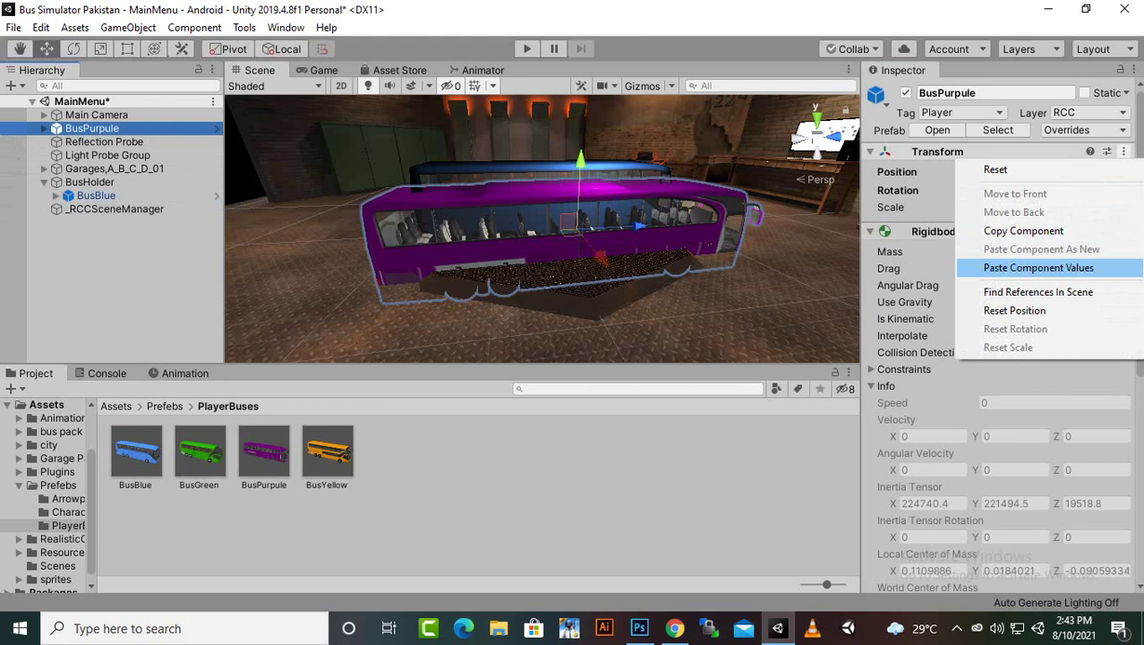
click(1038, 268)
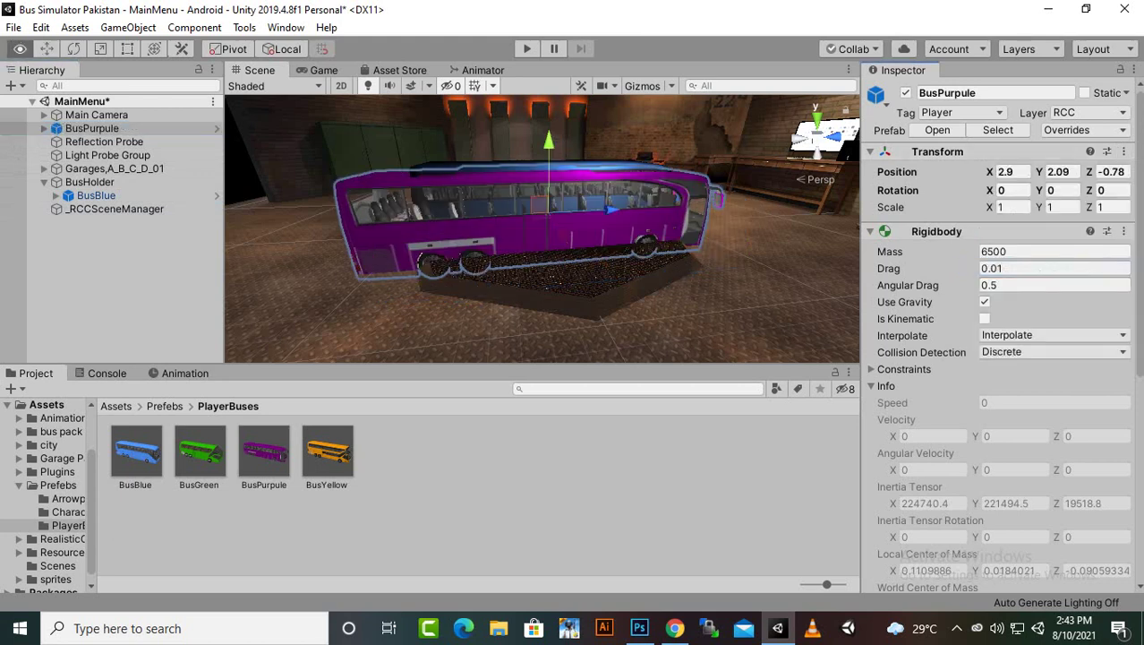
Raise BusPurpule to a Y position of 3.29 so its wheels clear the stage surface
alt+drag(648, 234, 851, 255)
alt+drag(448, 314, 609, 313)
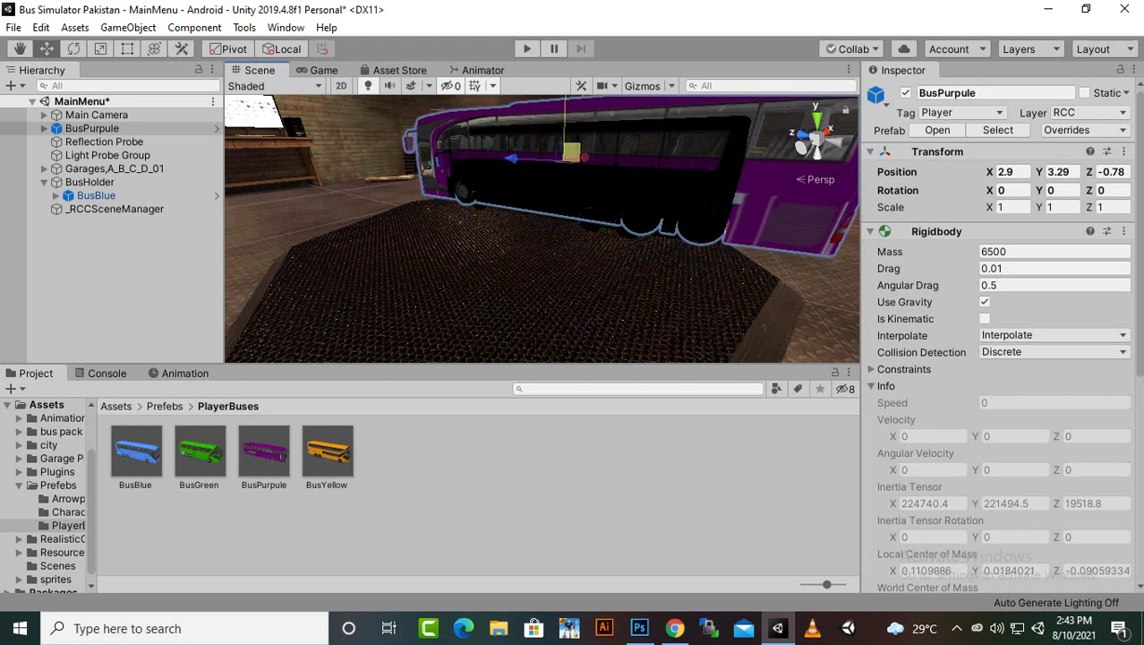
scroll(541, 229, down, 3)
Select BusPurpule and BusBlue together and shift both along the X axis to about 0.17
alt+drag(681, 242, 377, 260)
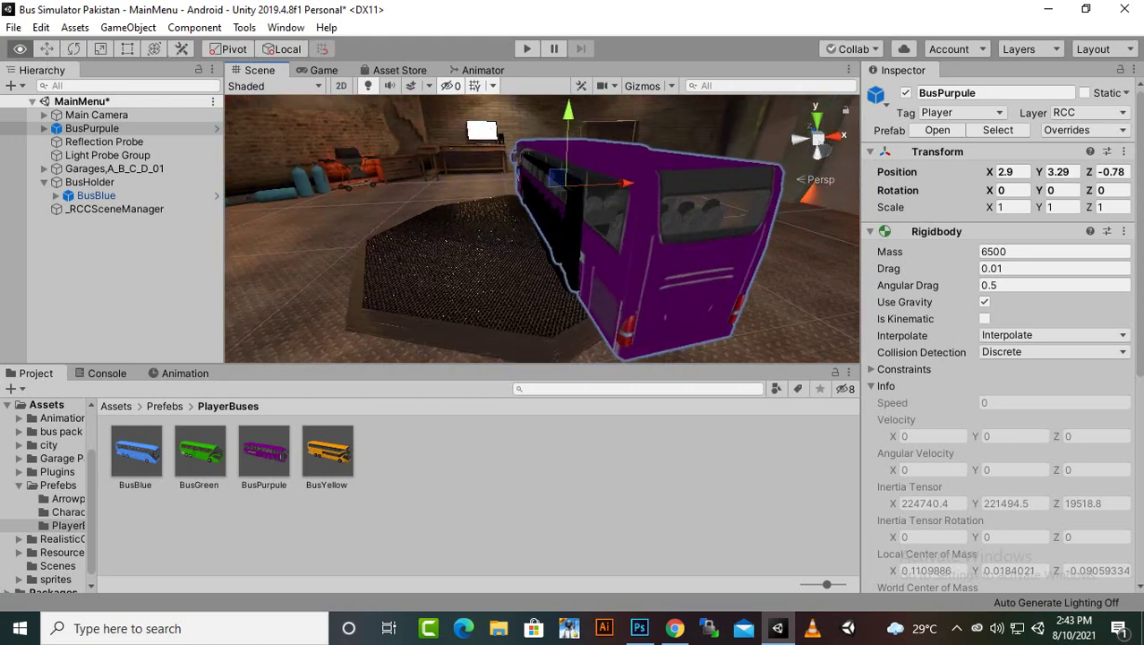
ctrl+click(97, 195)
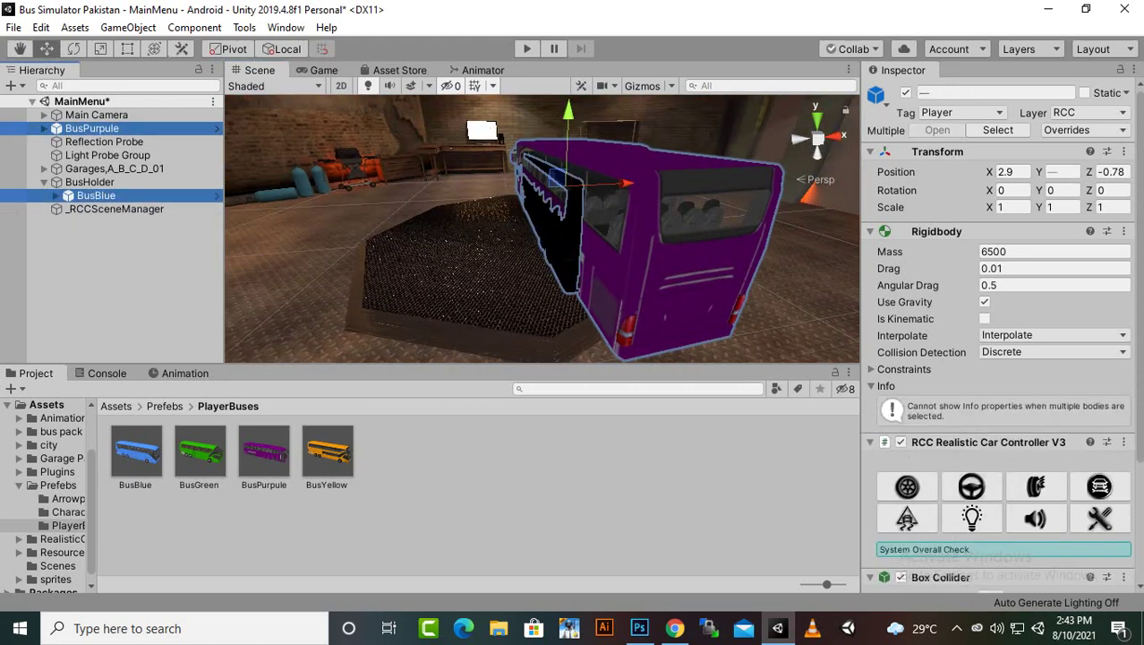
drag(626, 184, 585, 184)
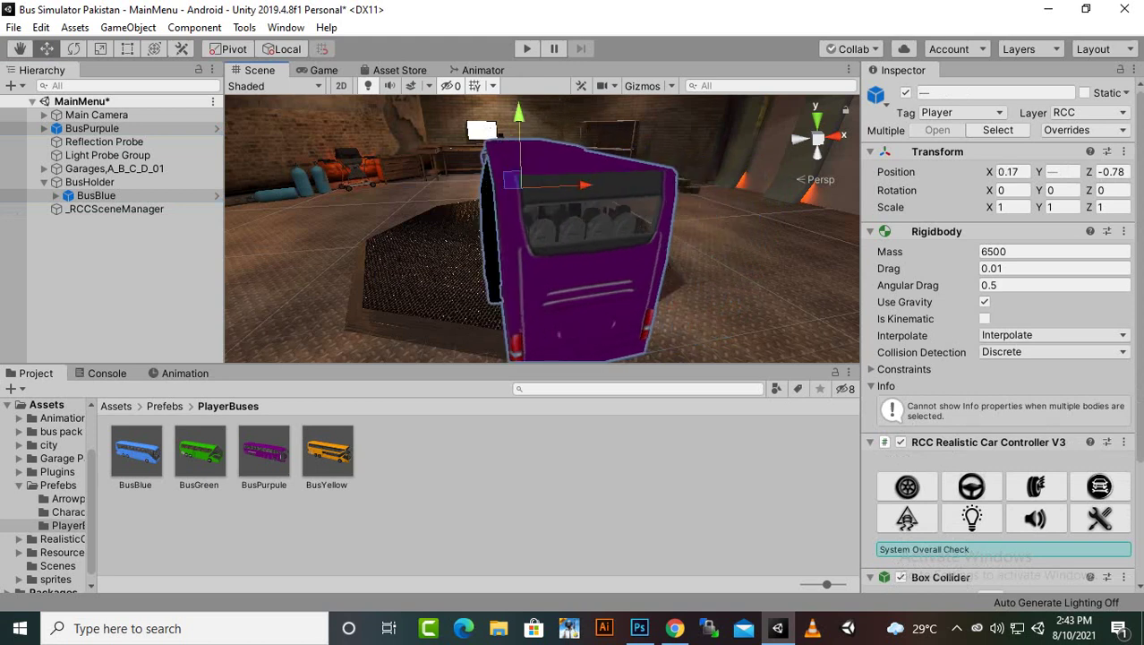
Make BusPurpule a child of BusHolder, above BusBlue, and clear the selection
alt+drag(573, 224, 864, 229)
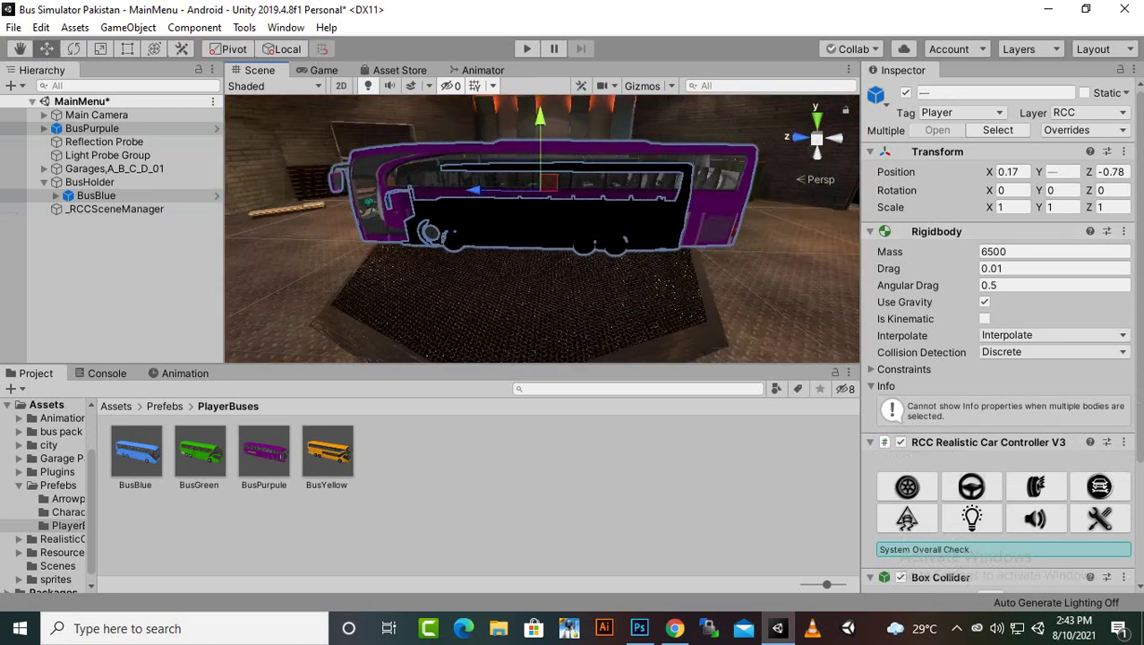
drag(94, 128, 96, 183)
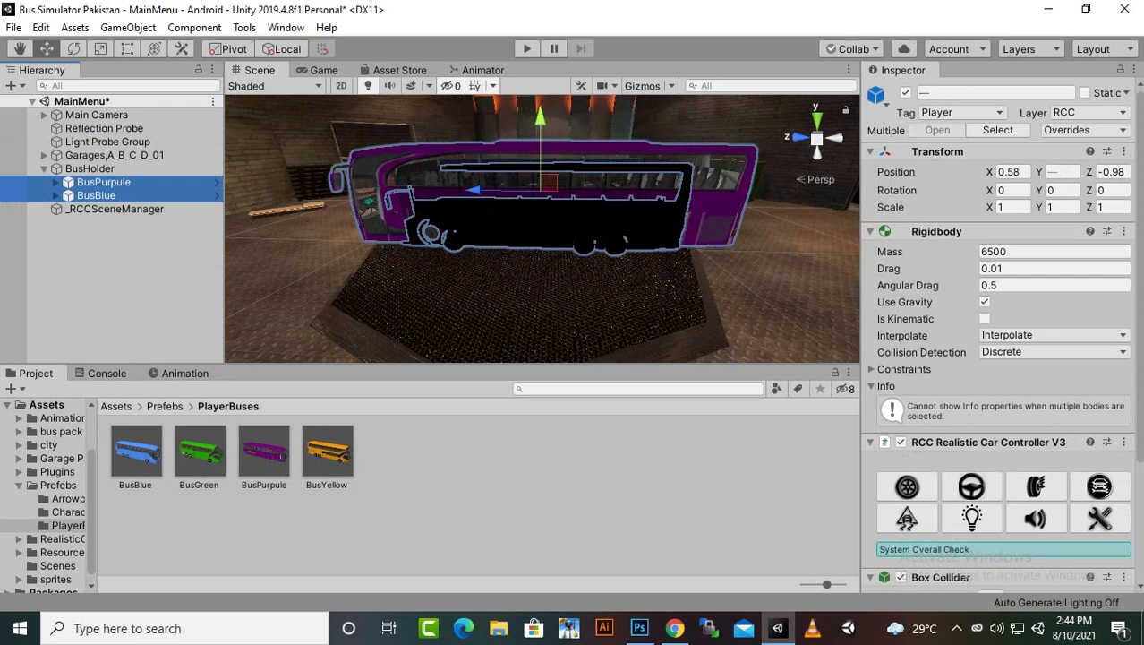
click(104, 254)
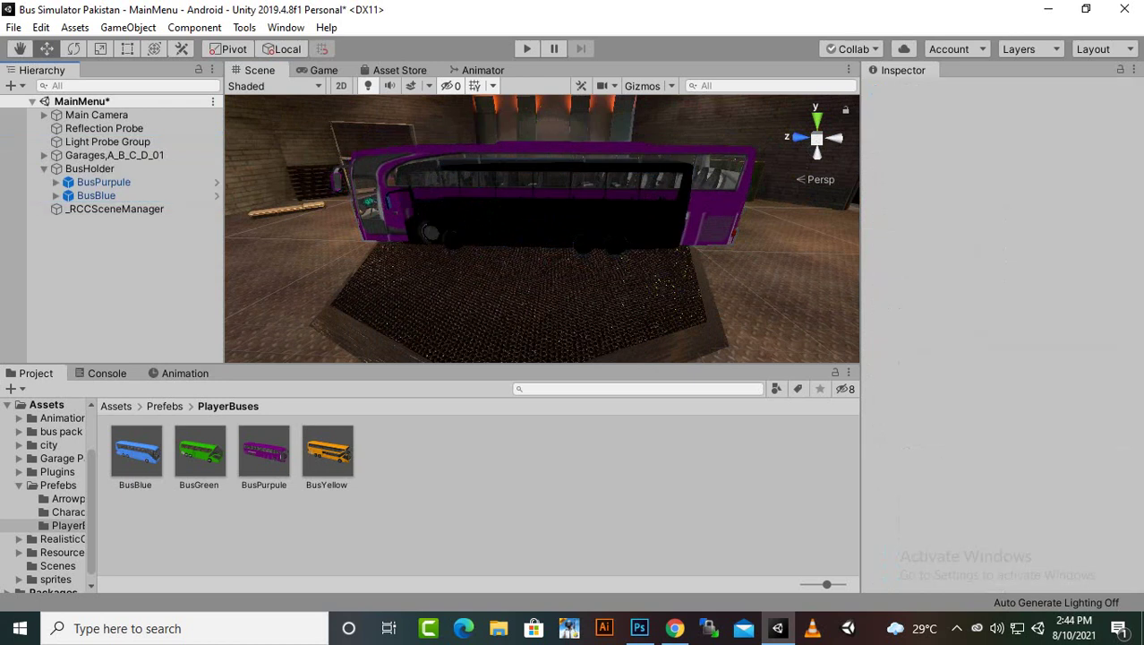
Place the BusYellow prefab in the garage scene and paste the copied Transform values onto it
drag(328, 452, 532, 256)
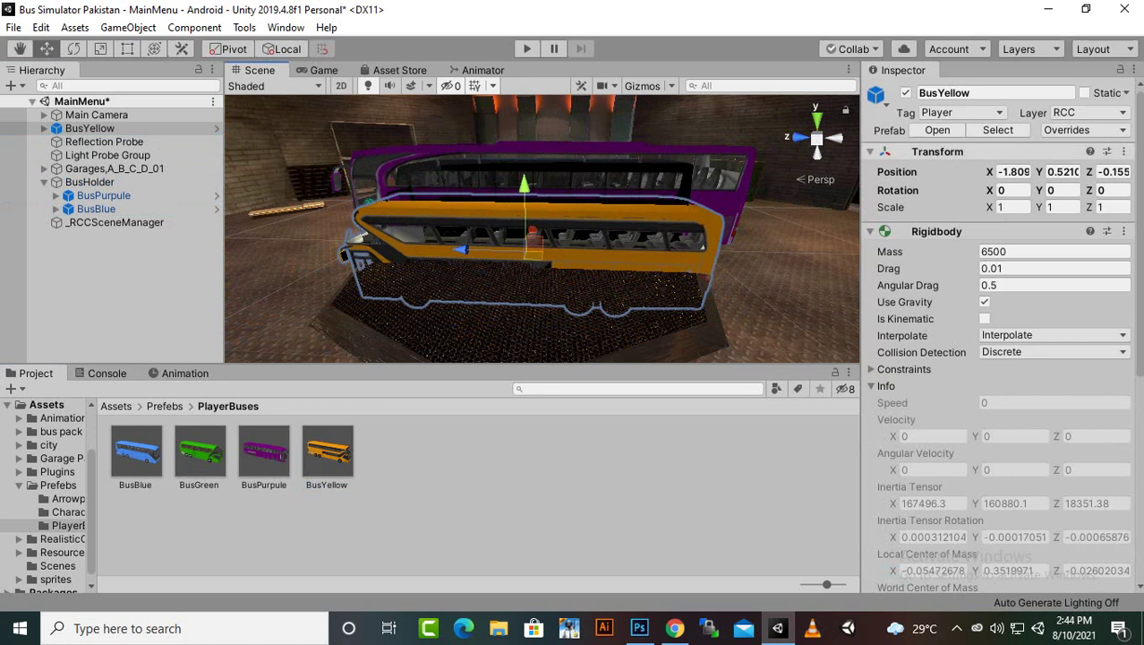
click(1123, 151)
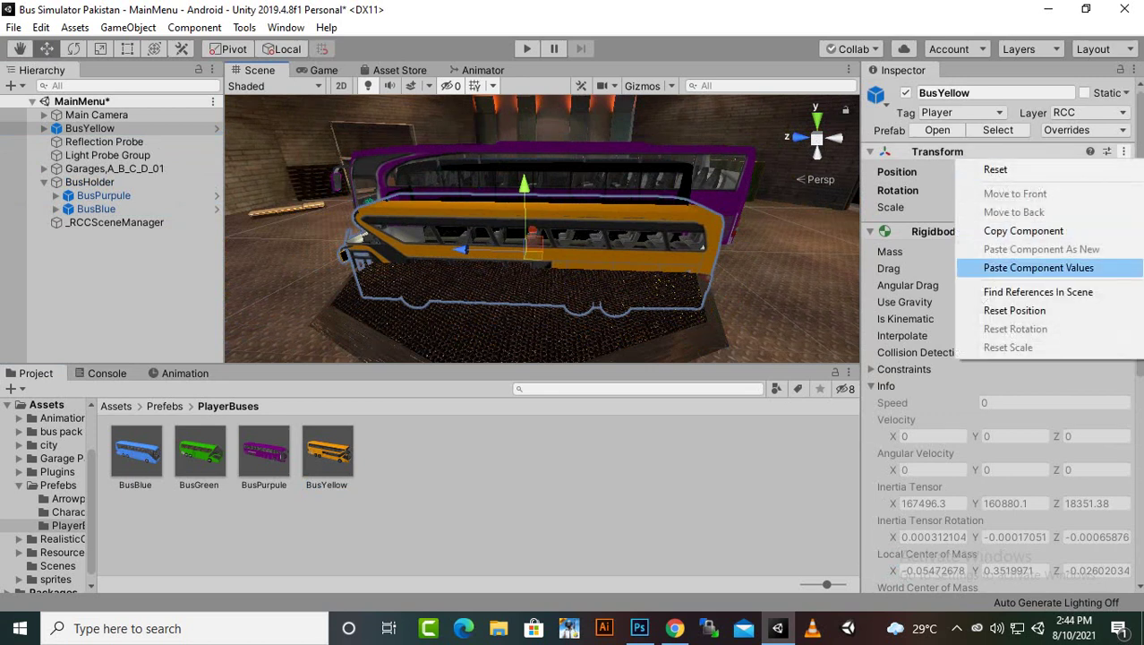
click(1039, 268)
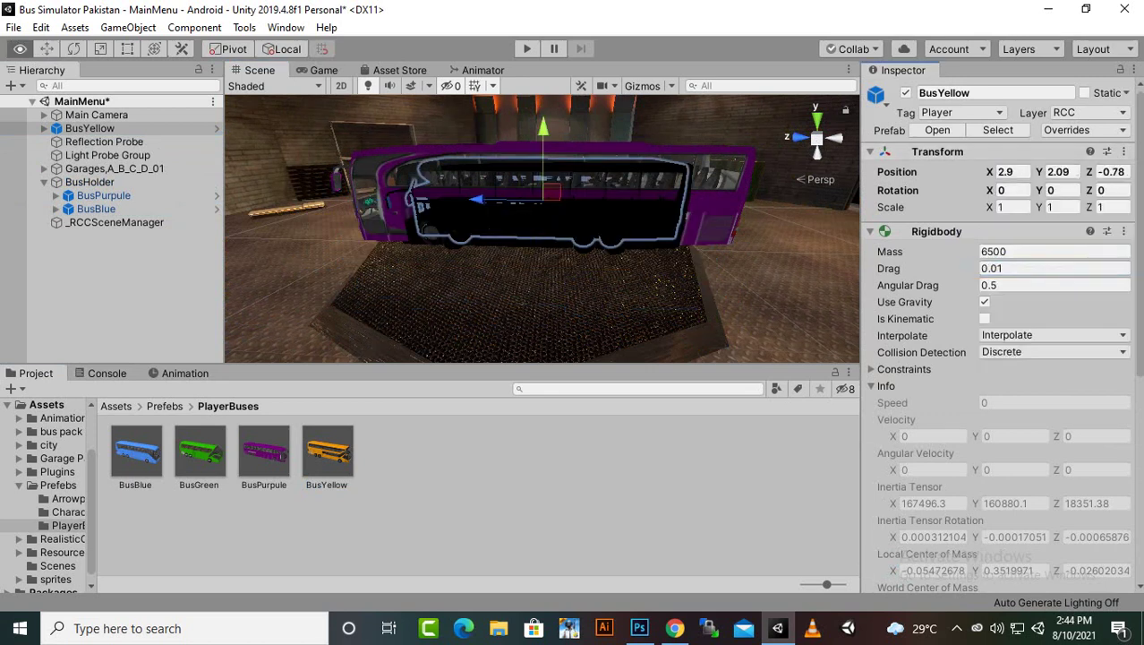
Shift BusYellow along the X axis to about 0.19 and make it the last child of BusHolder
alt+drag(663, 224, 331, 201)
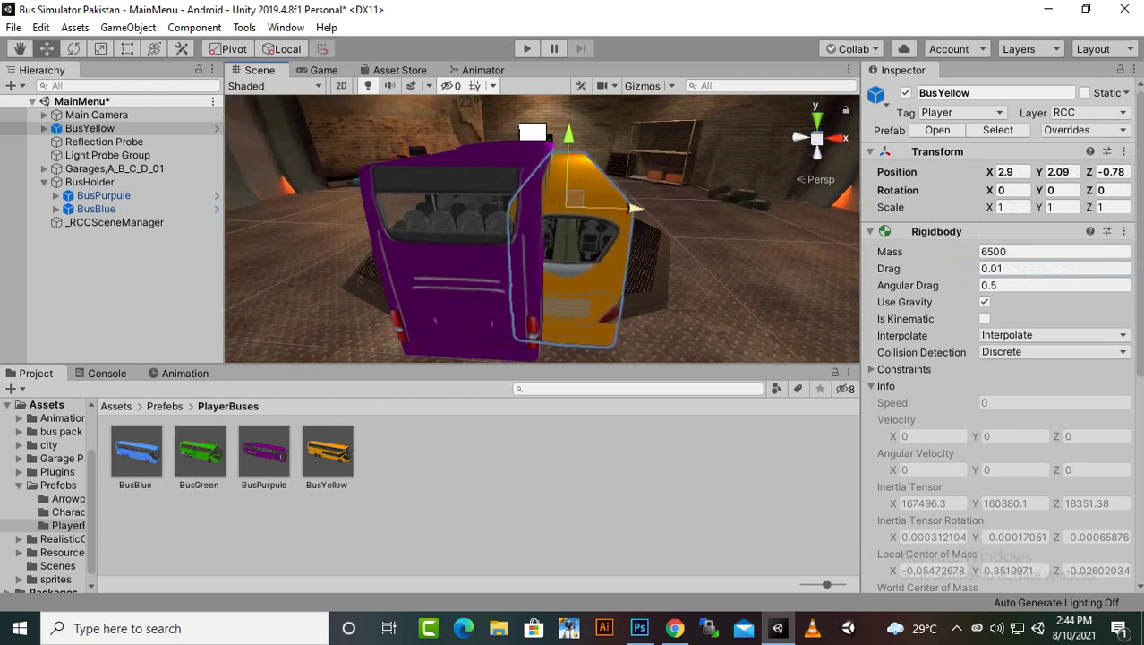
drag(635, 208, 748, 234)
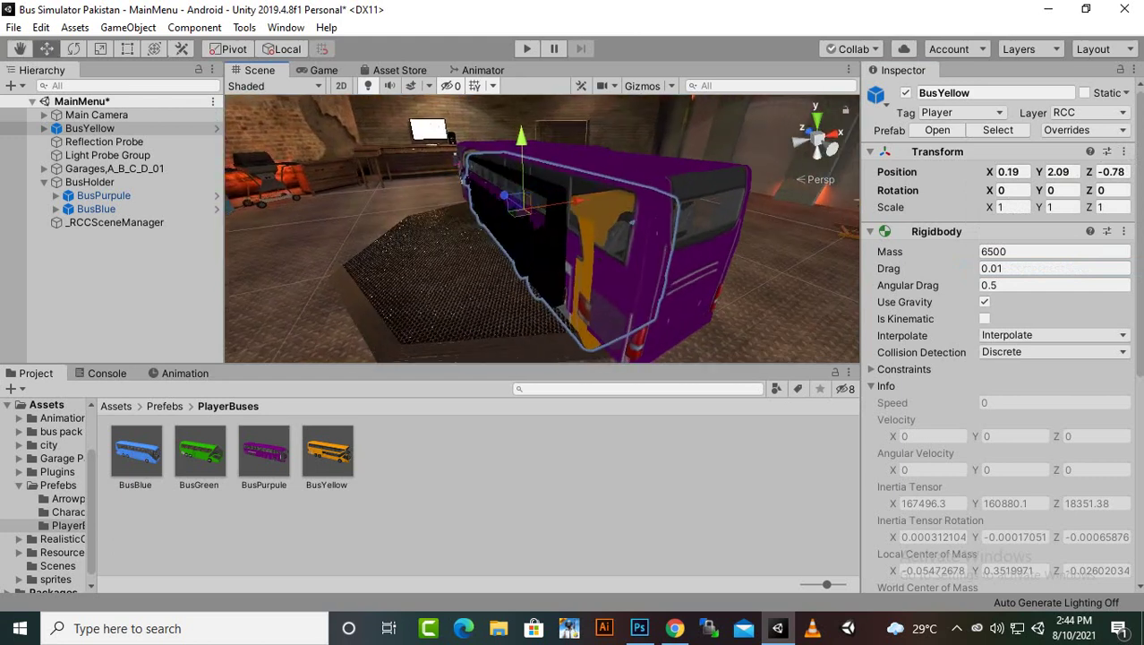
drag(90, 129, 95, 182)
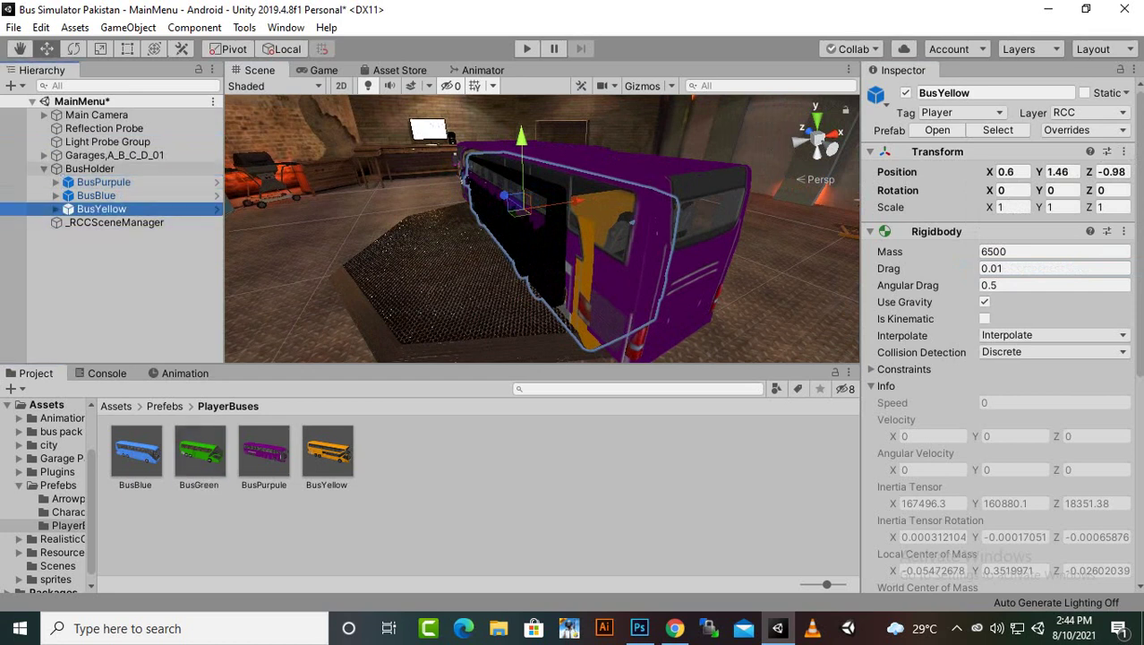
Add the BusGreen prefab as a child of BusHolder and paste the copied Transform values onto it
drag(199, 453, 96, 170)
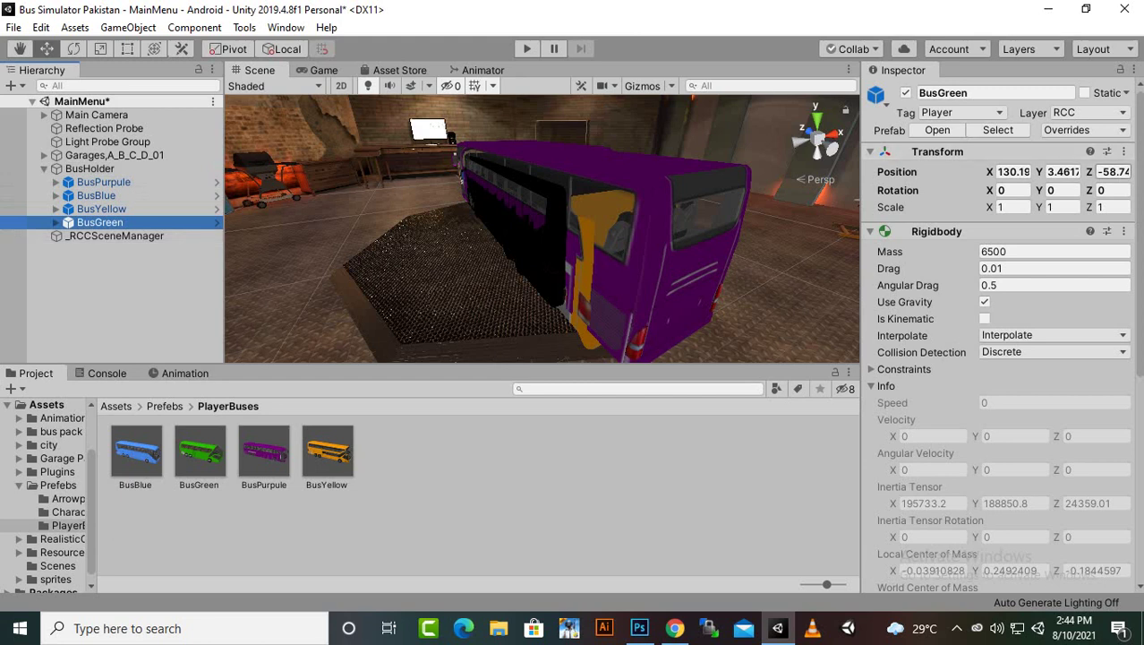
click(1124, 151)
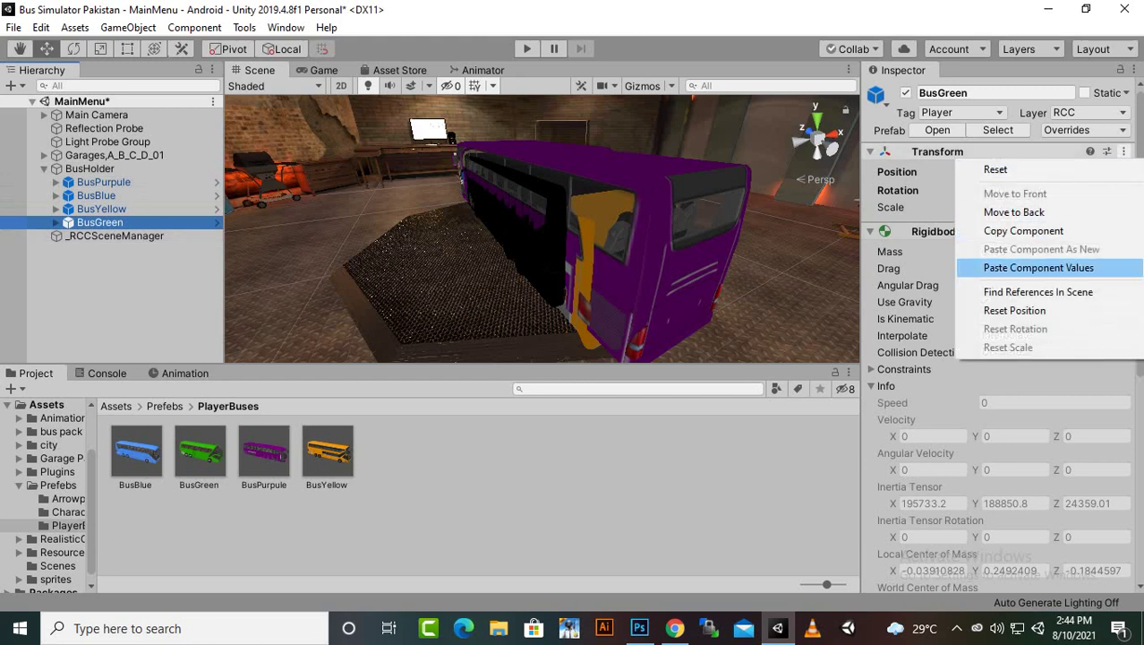
click(1038, 268)
Shift BusGreen along the X axis to about 0.32, in line with the other buses
alt+drag(770, 192, 550, 189)
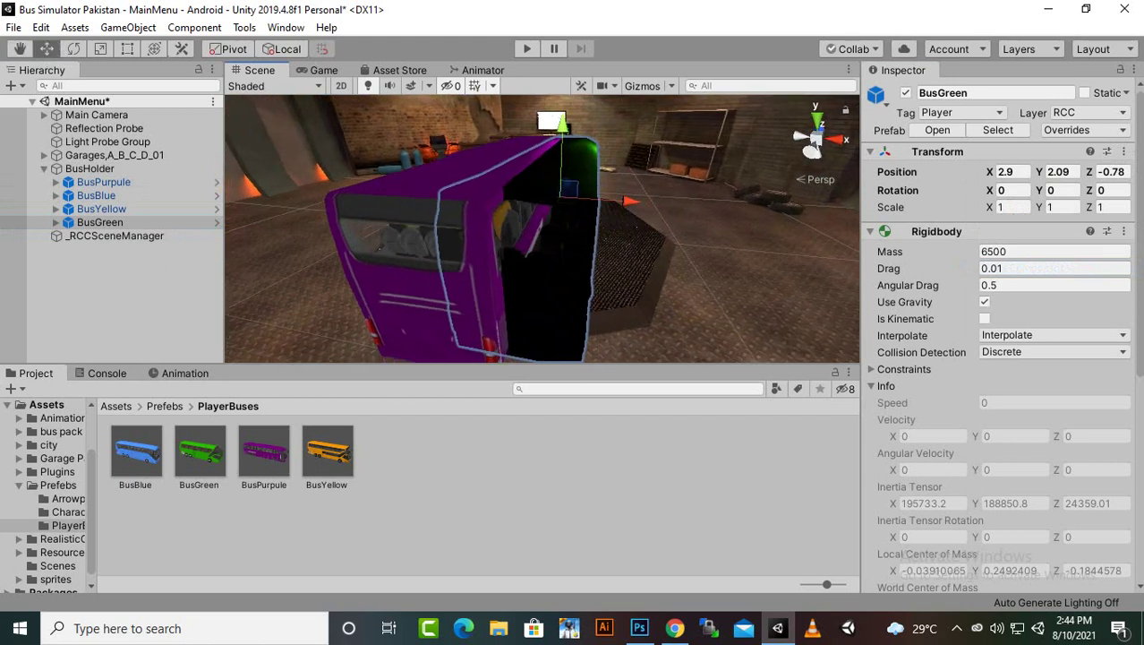
drag(630, 201, 586, 198)
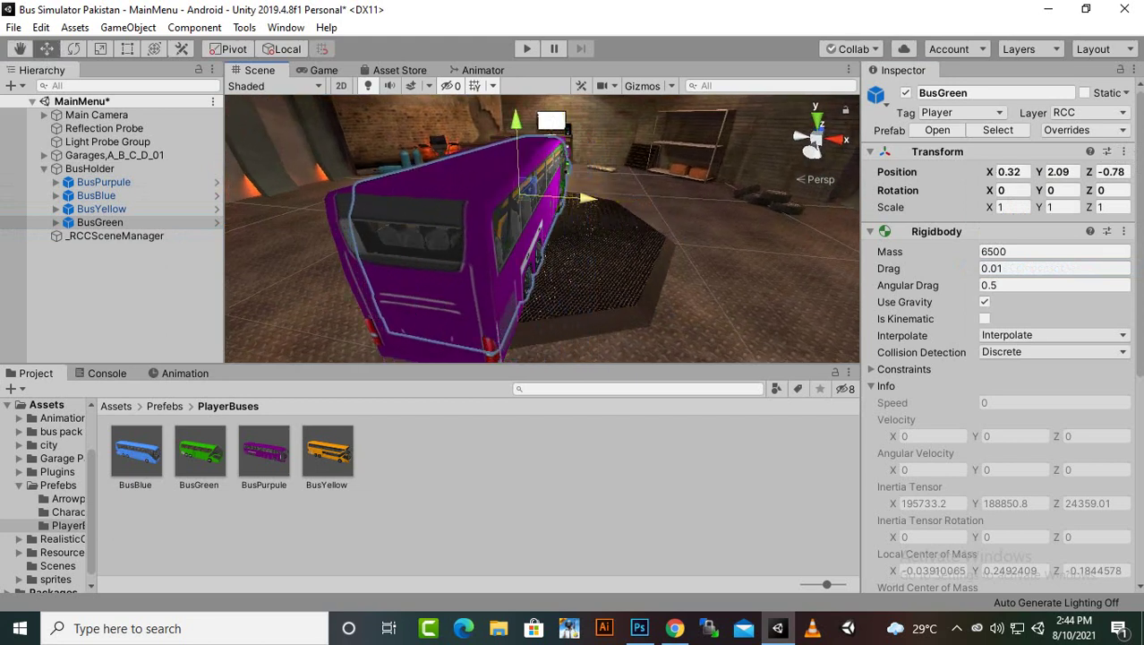
Examine from several angles how the overlapping buses sit on the stage
scroll(542, 228, down, 2)
alt+drag(447, 223, 528, 210)
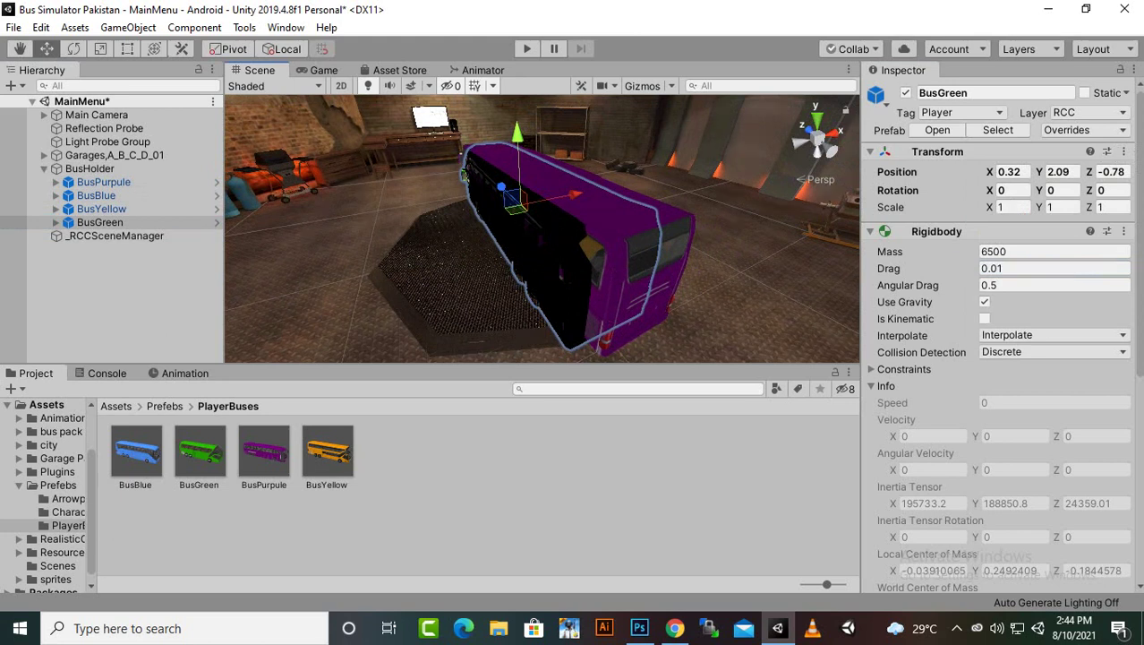
scroll(541, 229, down, 2)
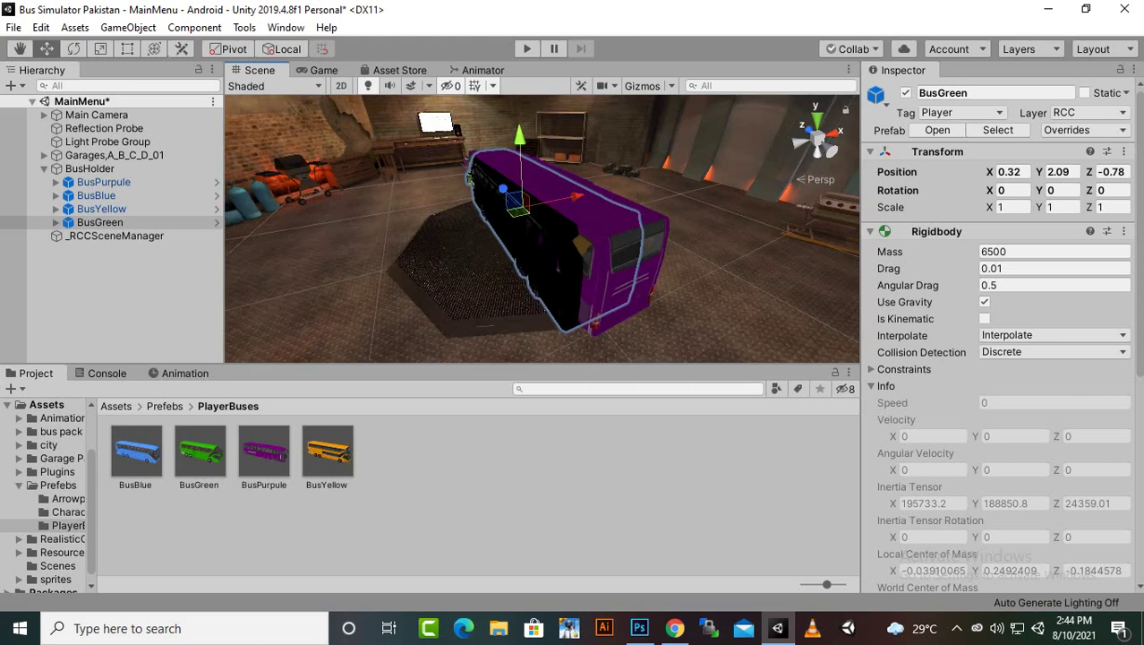
scroll(542, 230, down, 1)
alt+drag(542, 229, 618, 229)
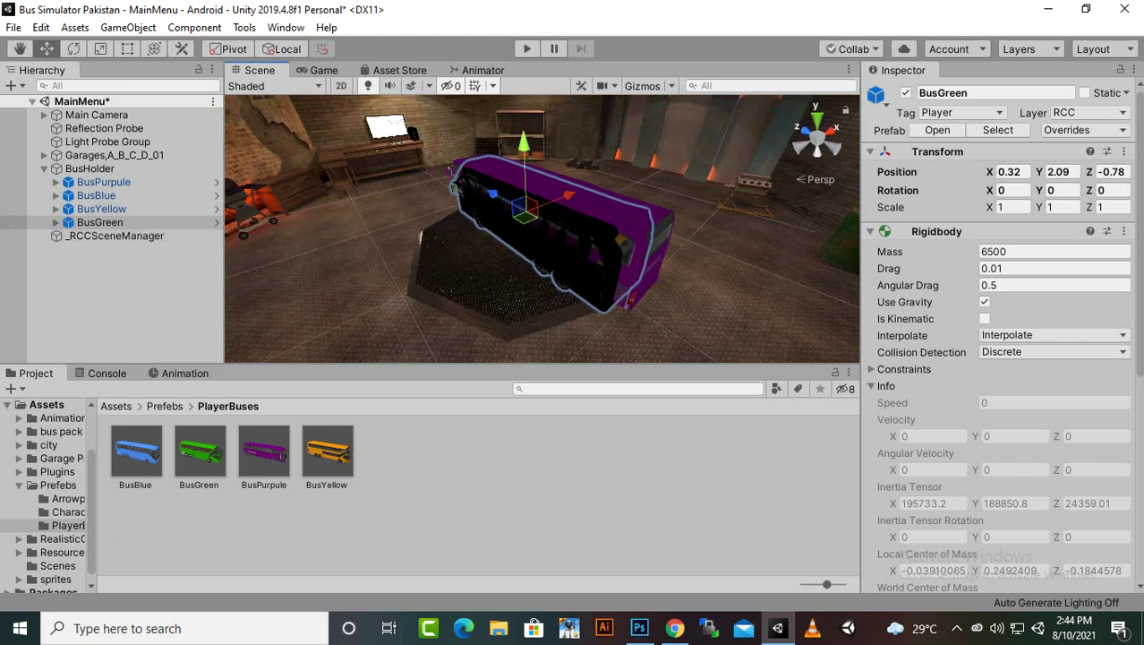
alt+scroll(527, 225, up, 6)
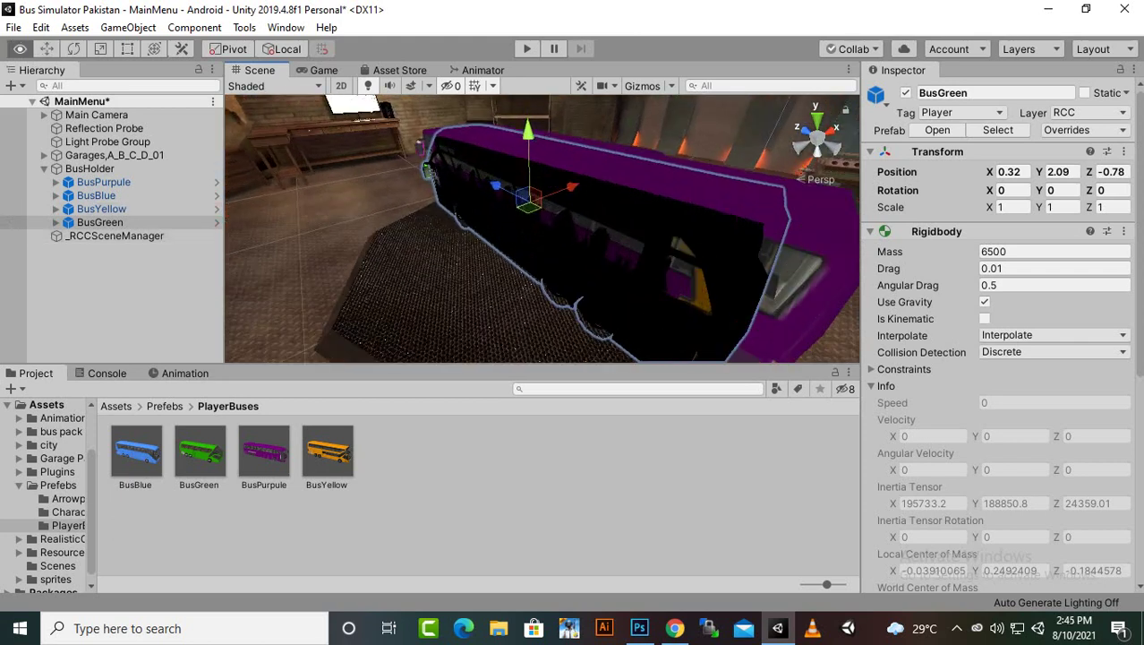
alt+drag(526, 225, 698, 224)
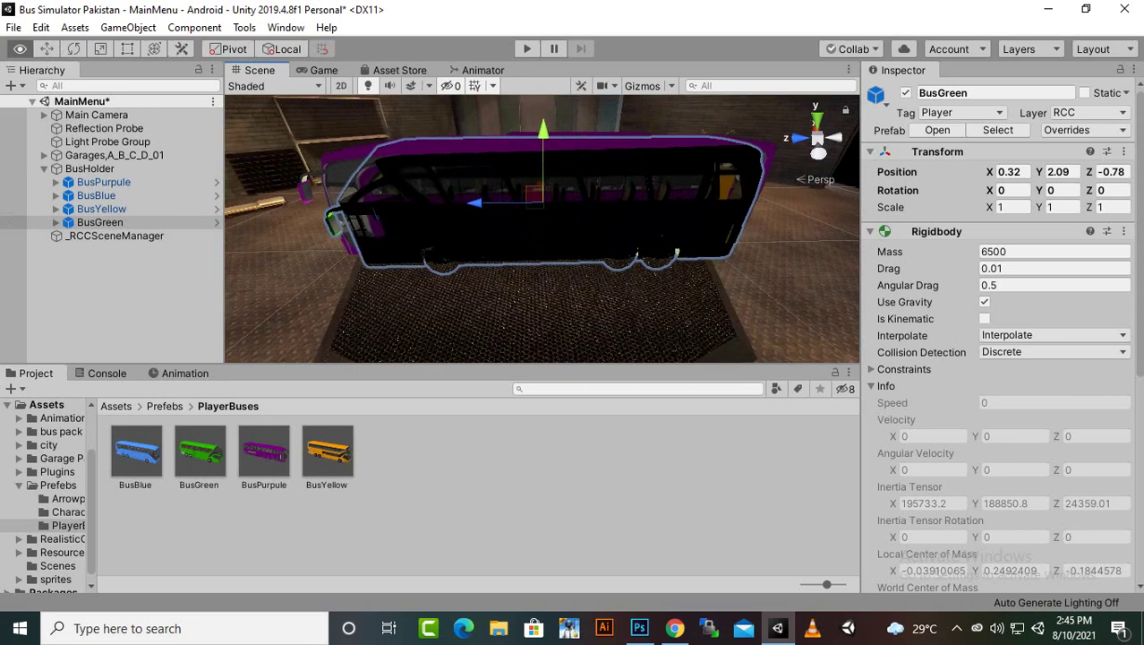
scroll(543, 229, down, 1)
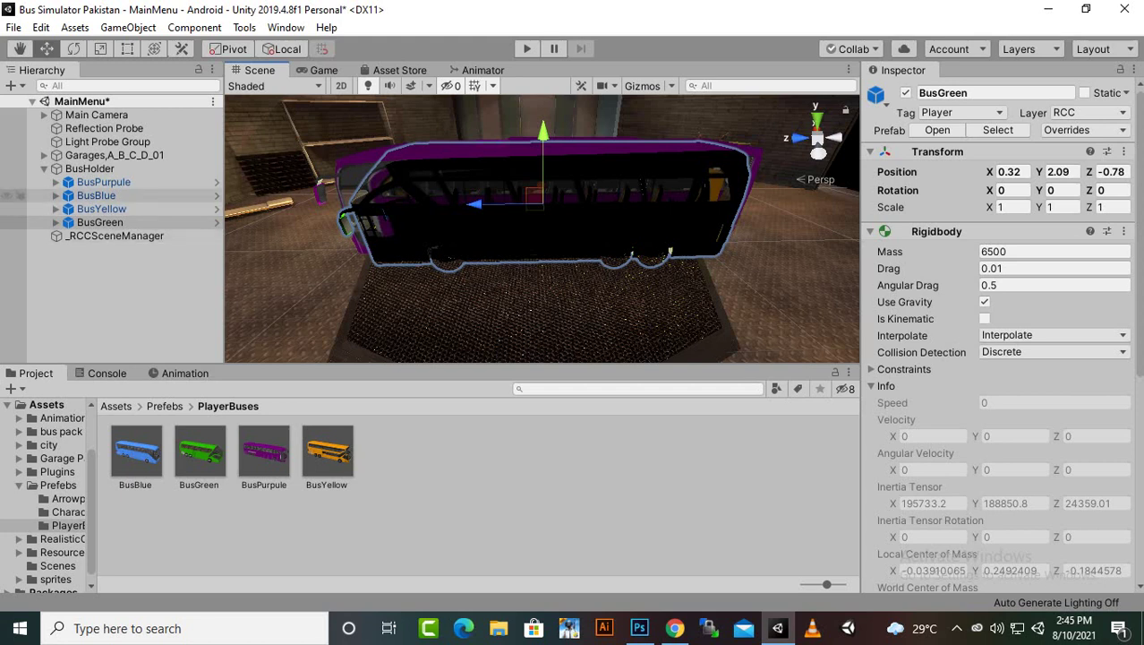
Deactivate BusBlue, BusYellow and BusGreen together, leaving only BusPurpule active on the stage
click(103, 182)
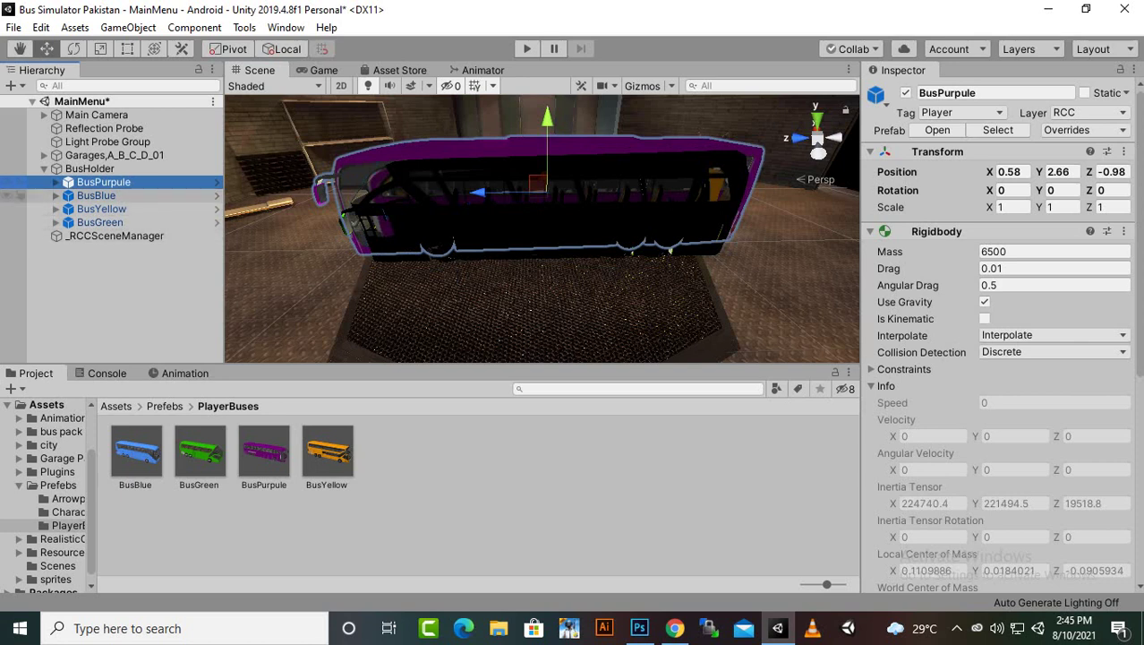
click(97, 195)
ctrl+click(101, 208)
ctrl+click(100, 222)
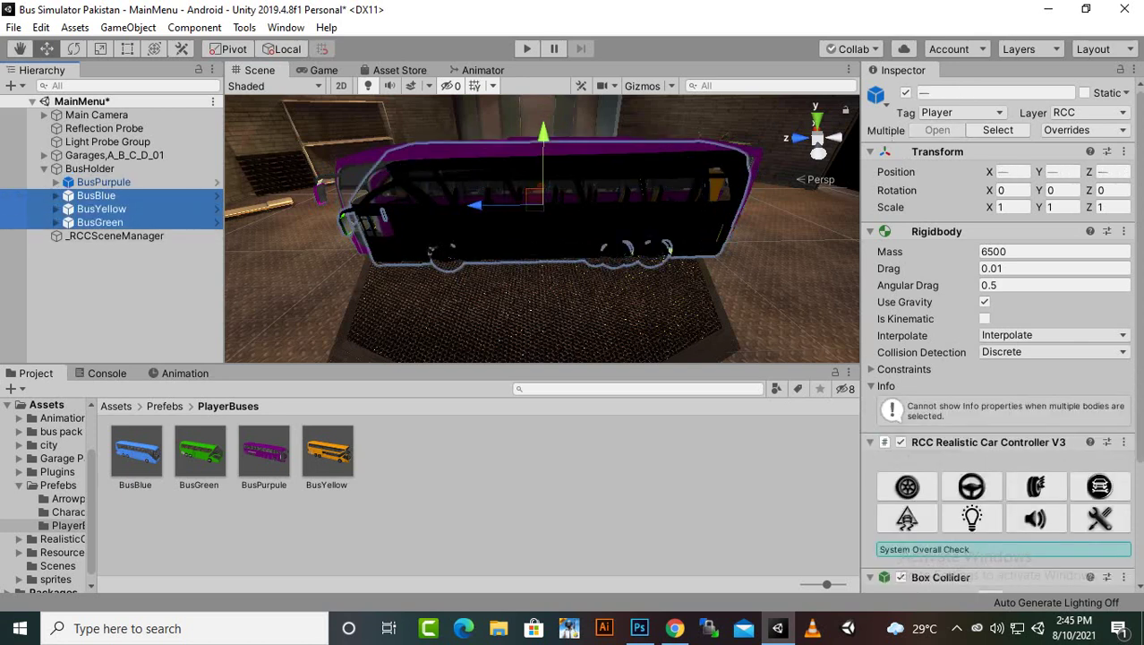
click(907, 93)
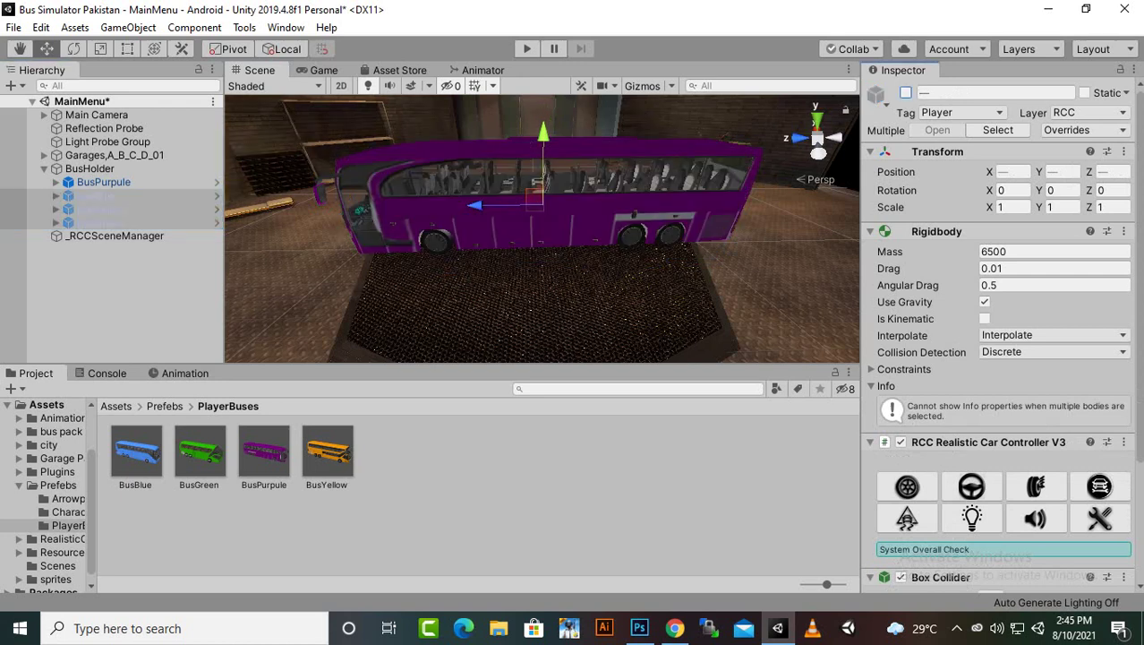
Check BusPurpule's placement on the stage and deactivate it
scroll(542, 228, up, 1)
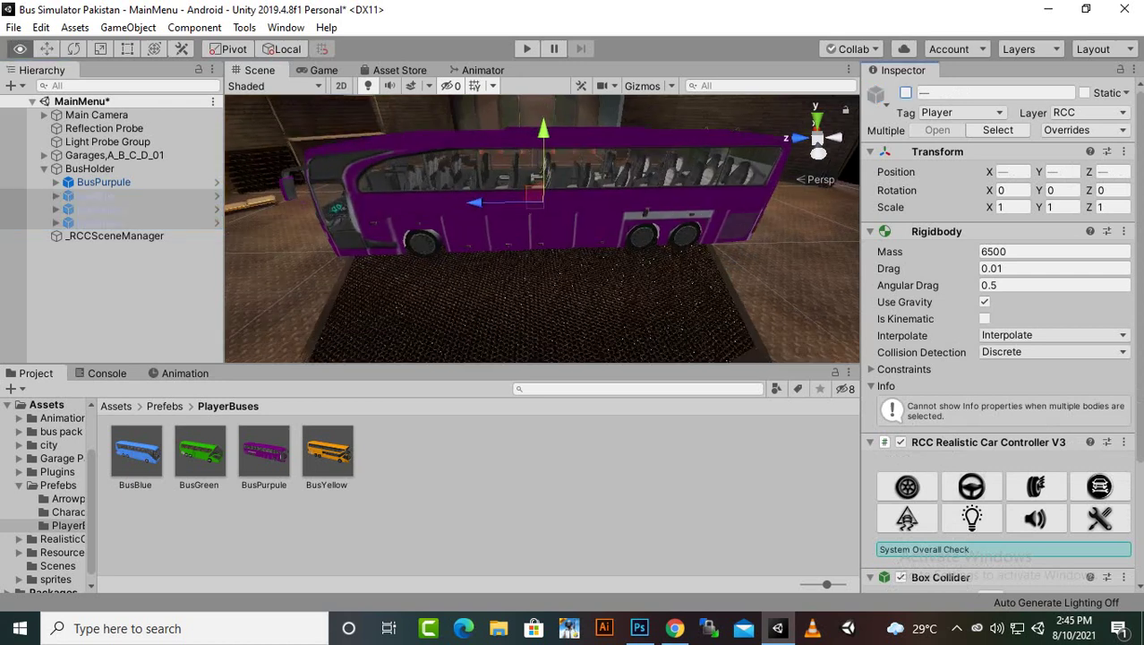
alt+drag(430, 228, 368, 251)
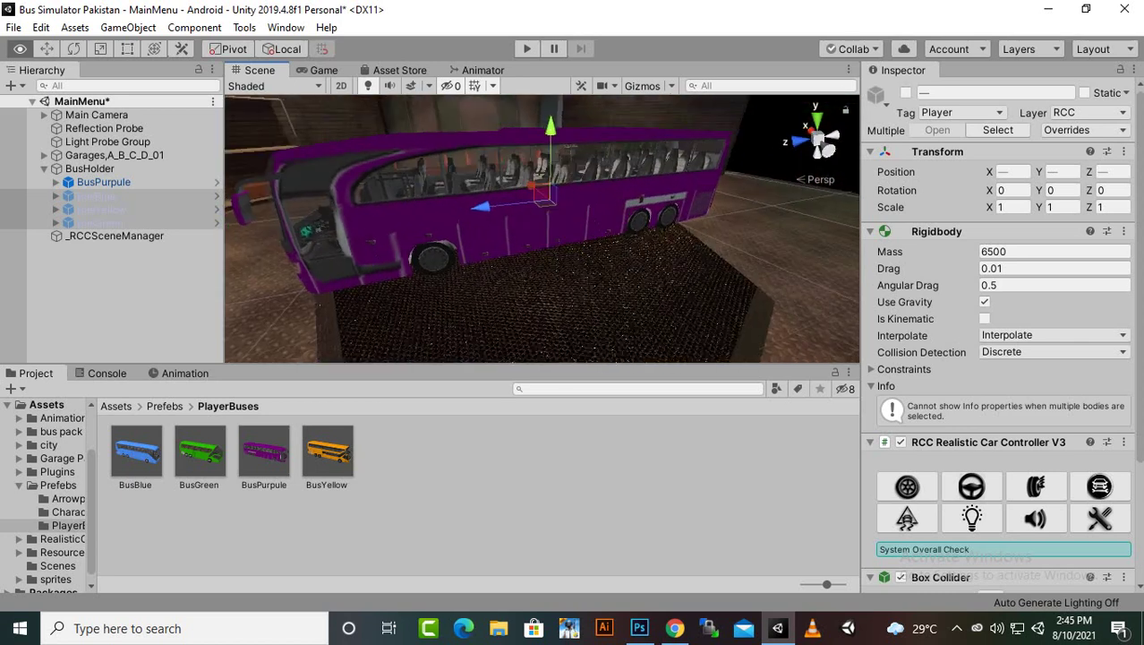
click(97, 196)
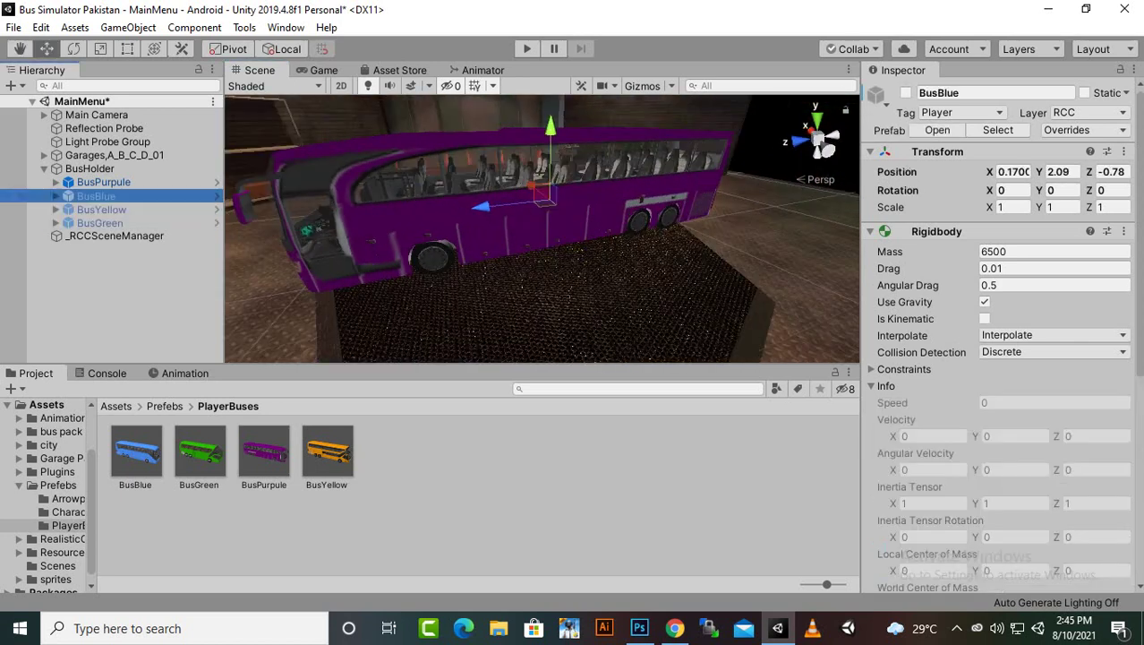
click(103, 183)
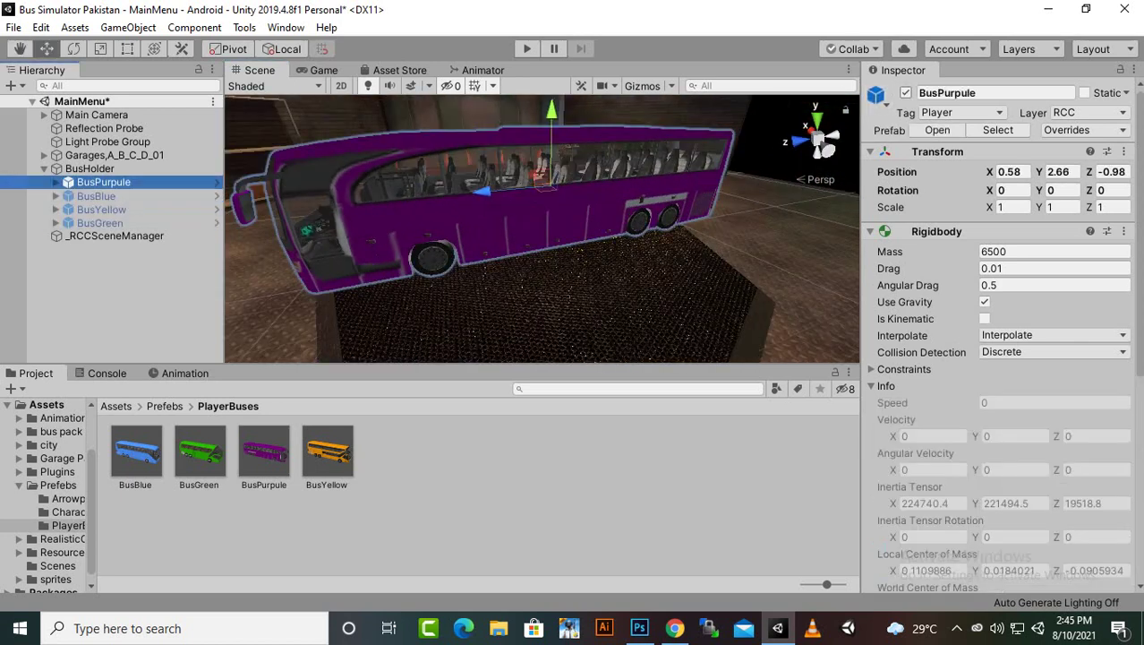
click(906, 93)
Activate BusBlue alone to check its placement on the stage from both sides, and deactivate it again
click(97, 196)
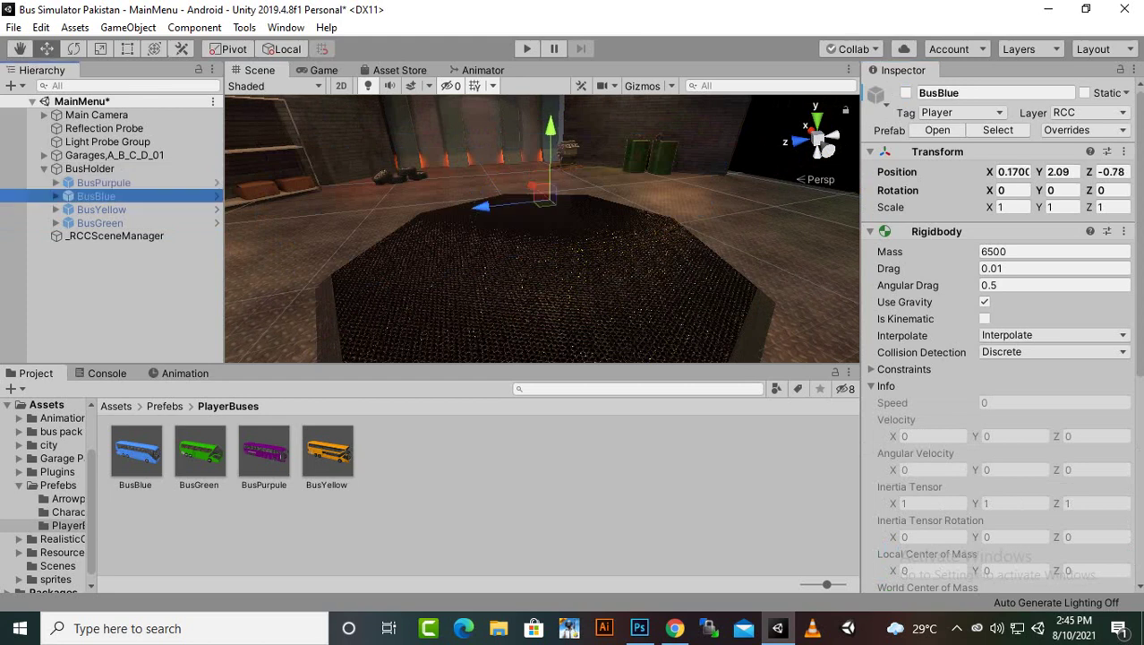
key(alt+shift+a)
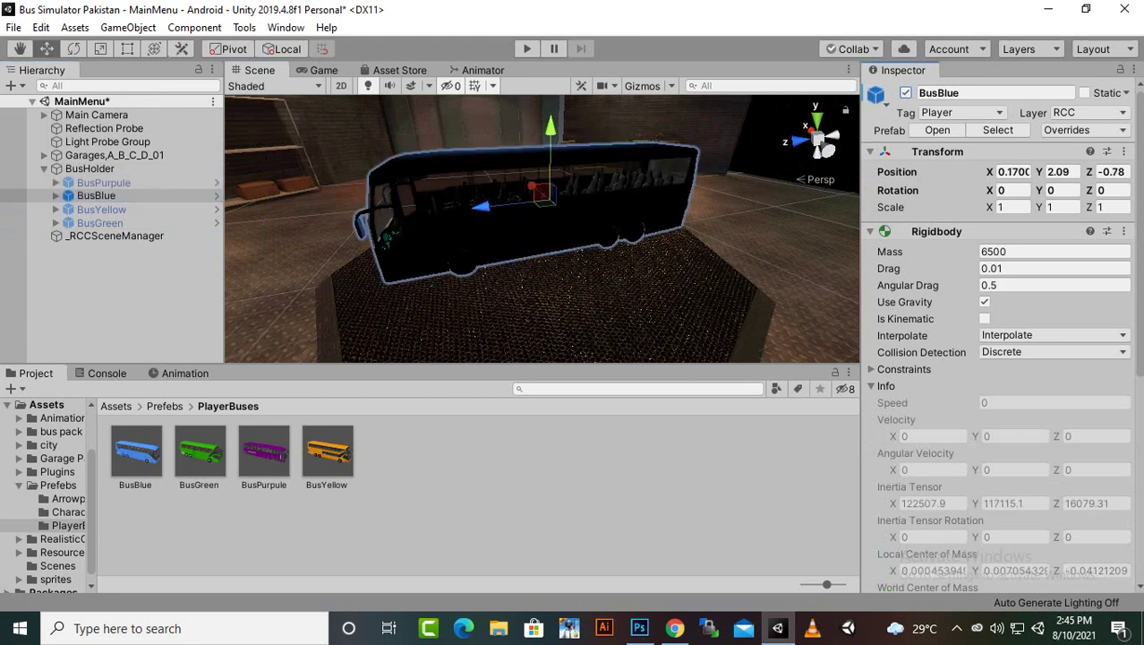
alt+drag(358, 224, 457, 222)
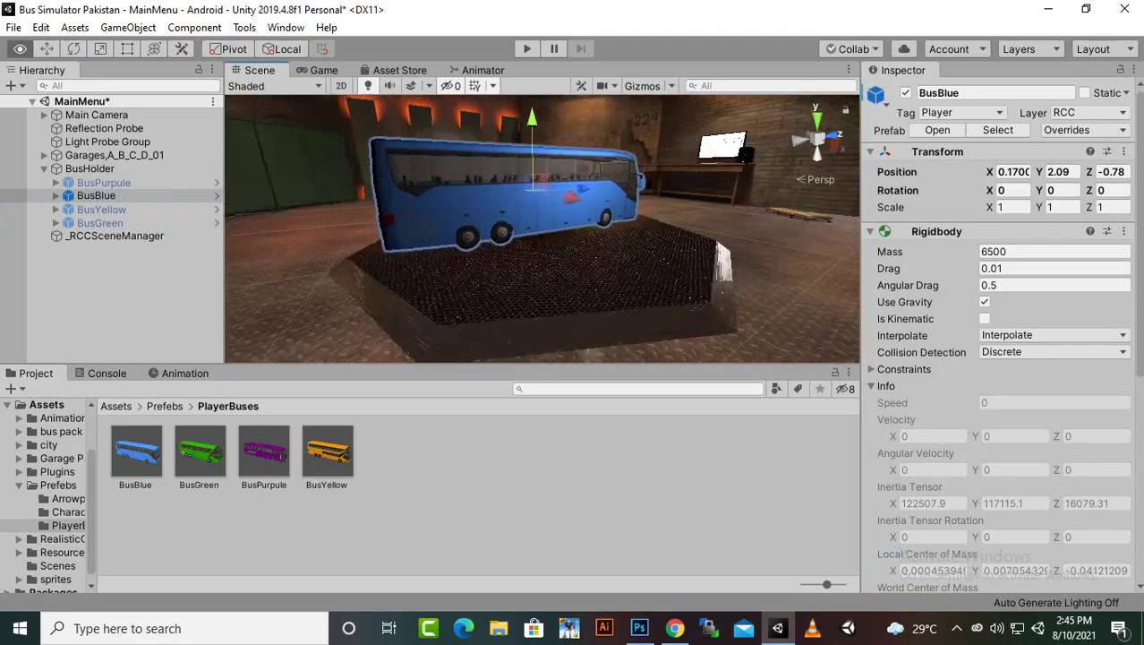
alt+drag(734, 223, 286, 229)
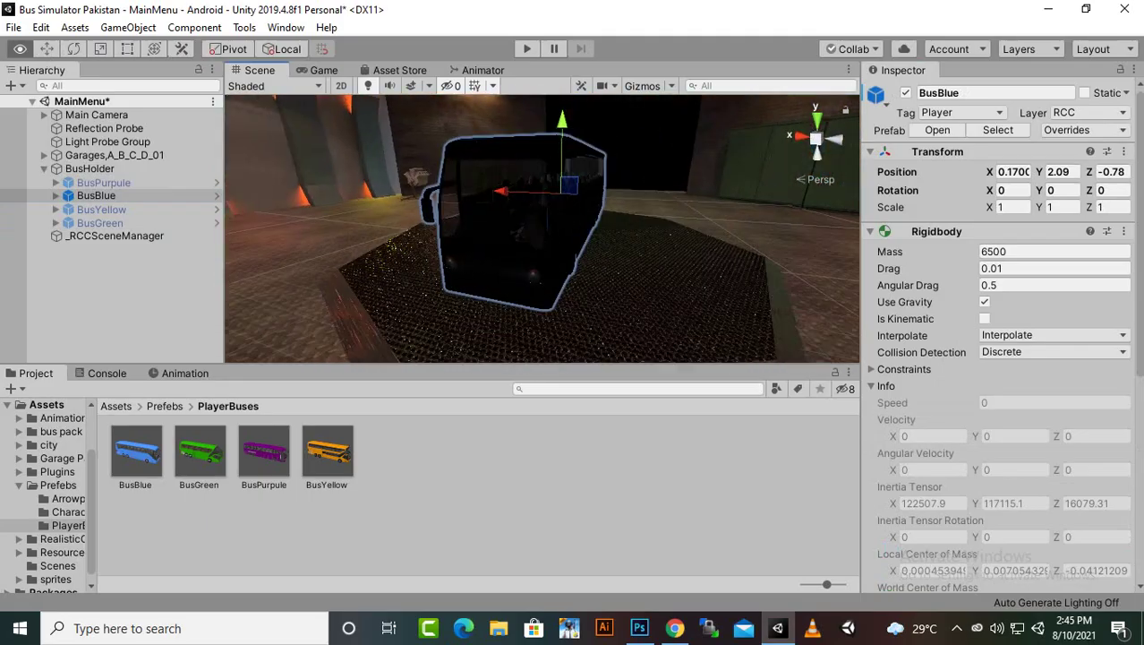
click(906, 93)
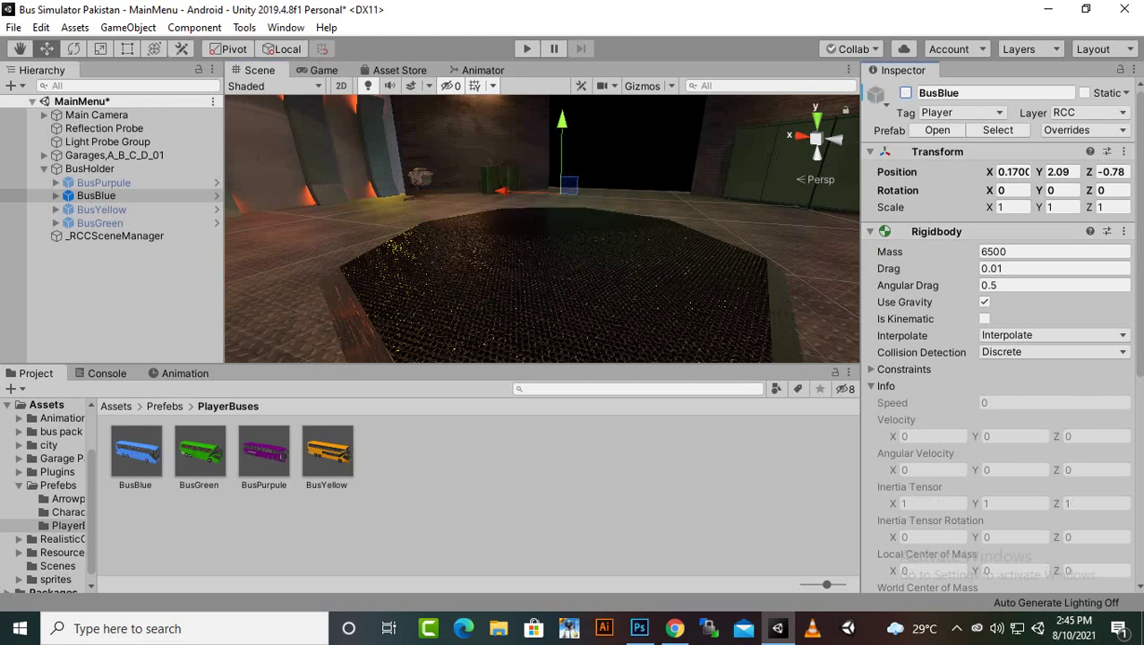
Activate BusYellow and raise it to a Y position of about 2.48 so its wheels clear the stage surface
click(102, 209)
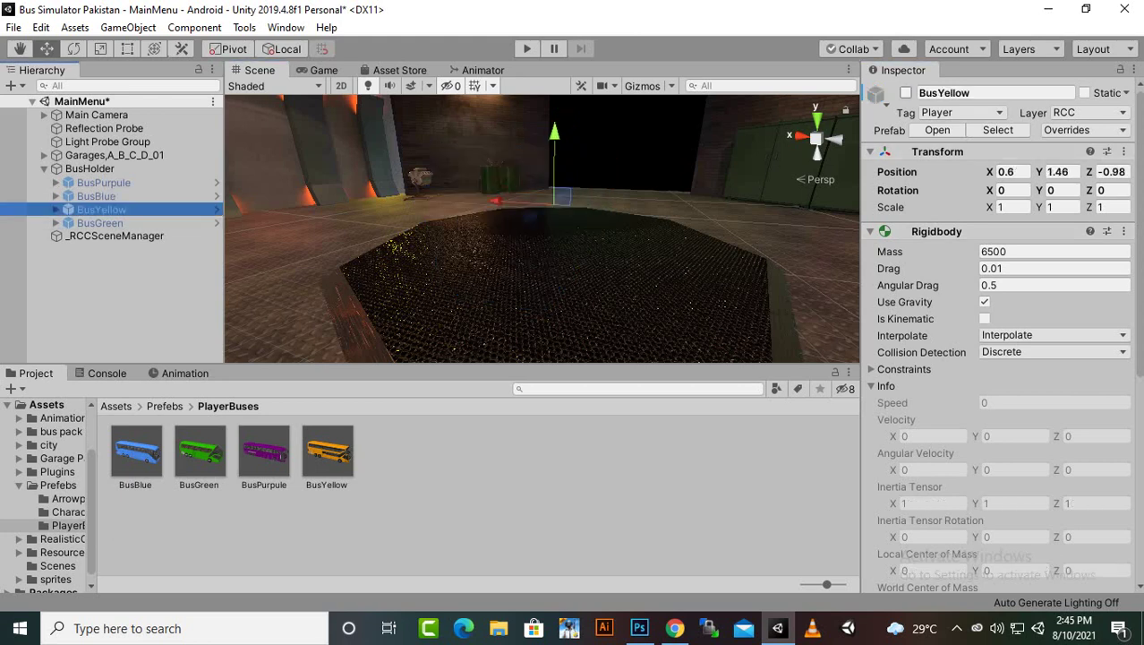
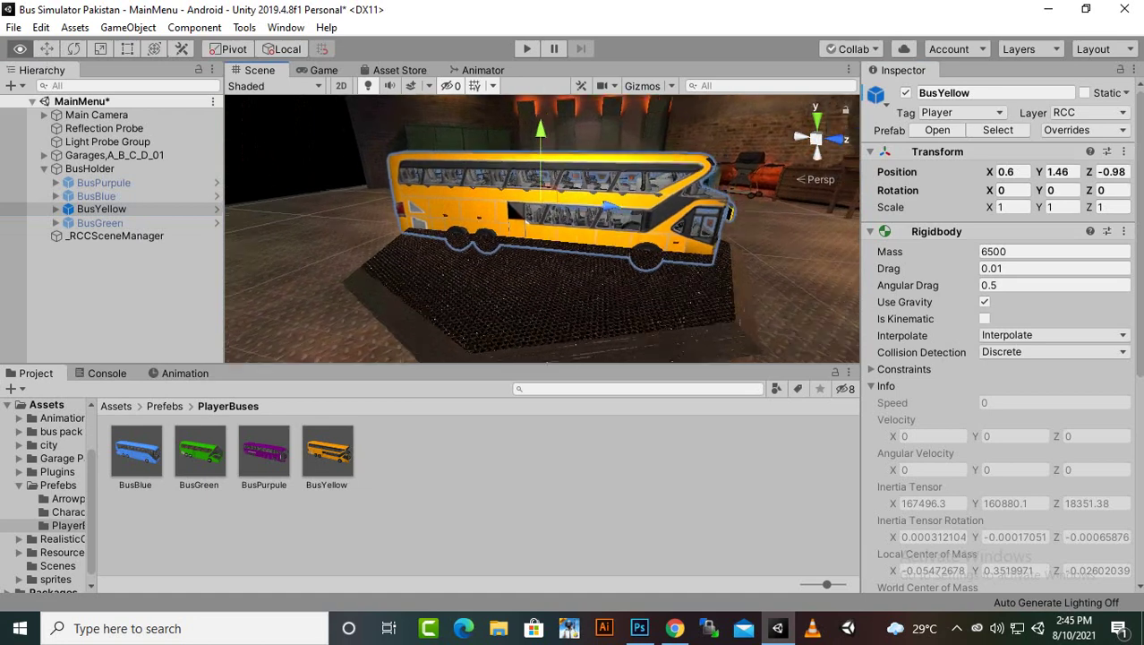
alt+drag(690, 294, 1123, 255)
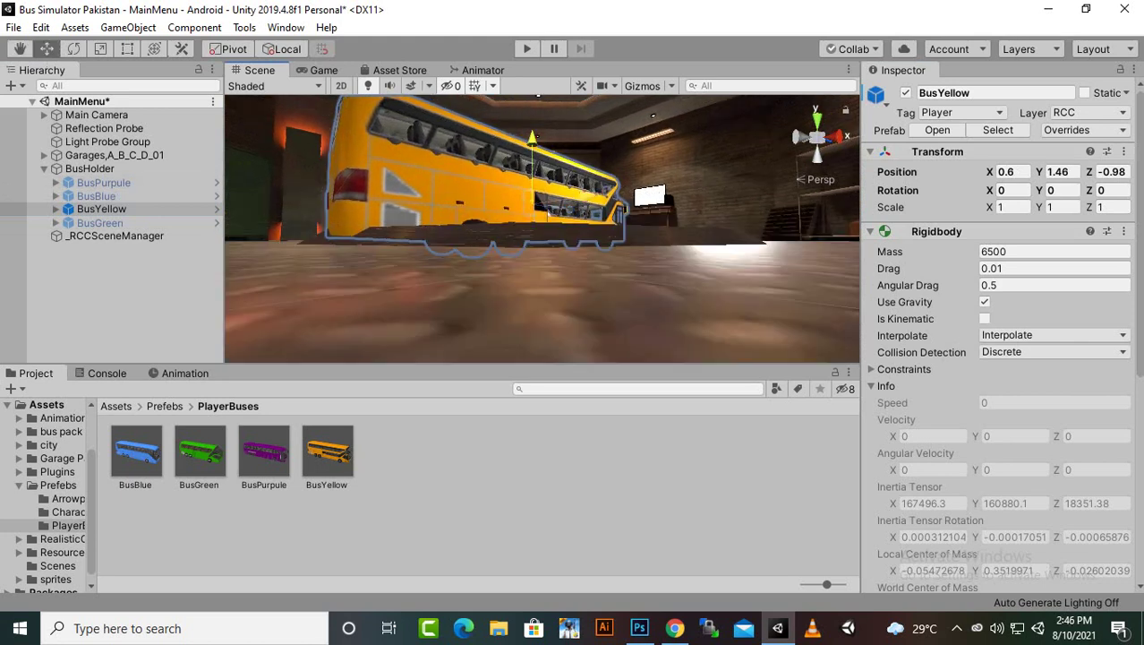
drag(532, 126, 385, 215)
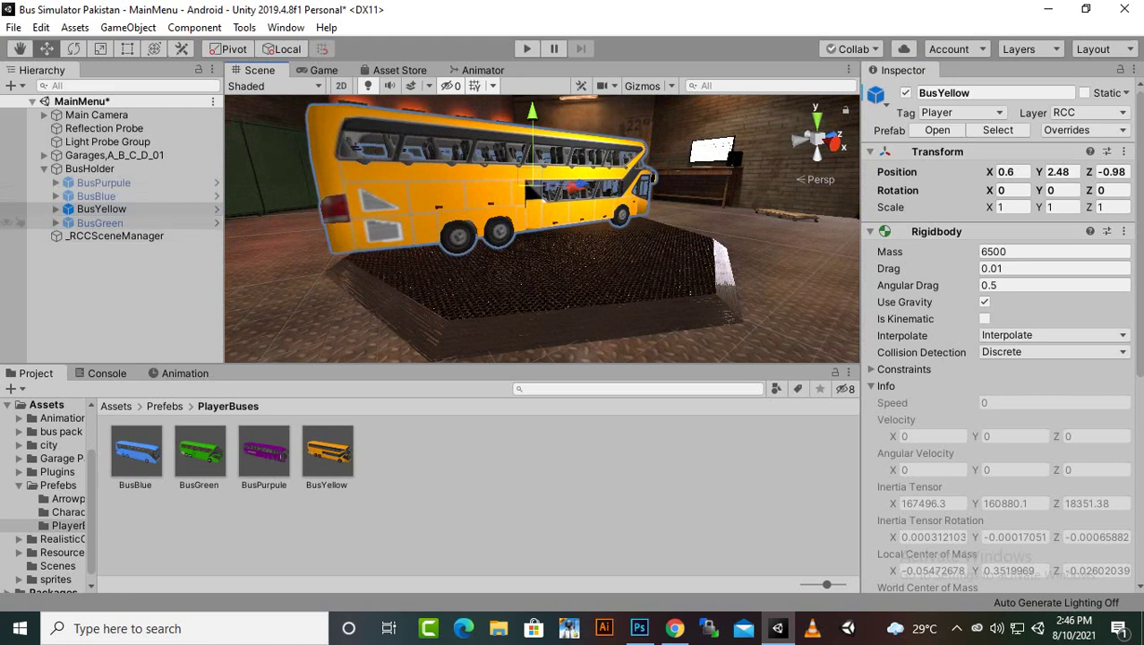
Deactivate BusYellow and select BusGreen
click(101, 223)
click(101, 209)
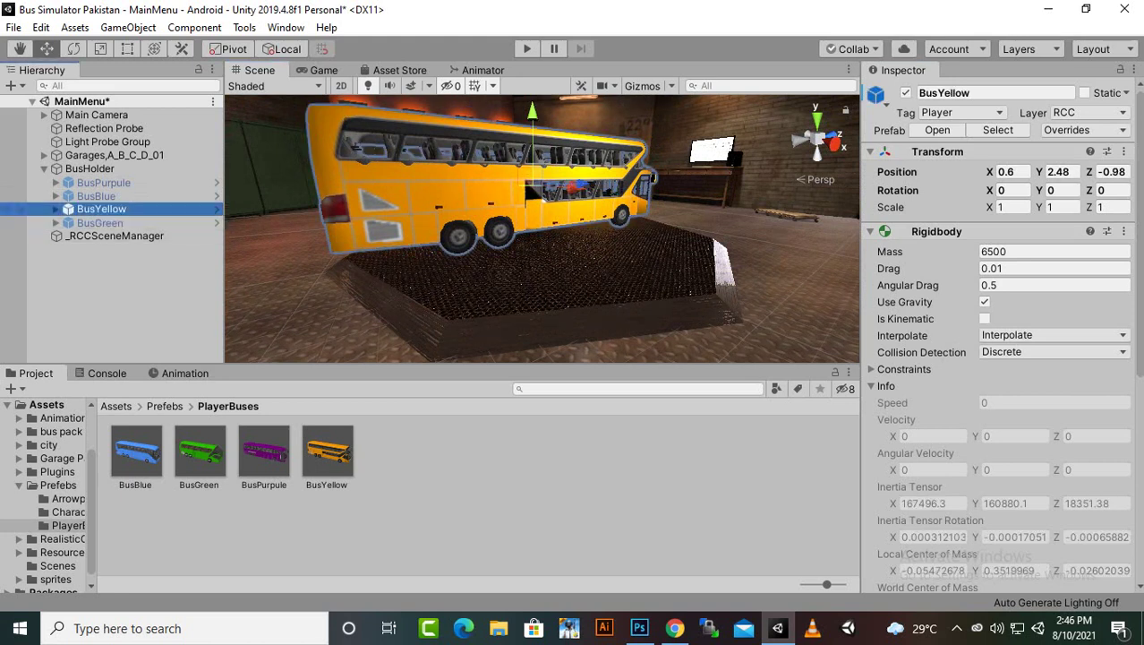
click(906, 93)
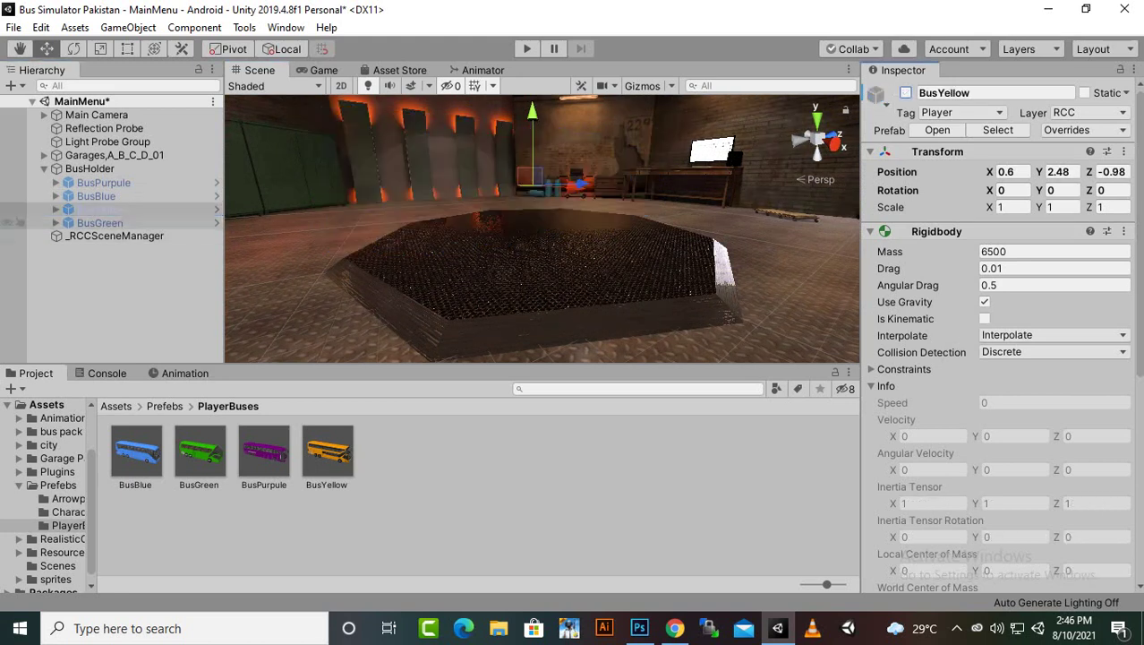
click(100, 223)
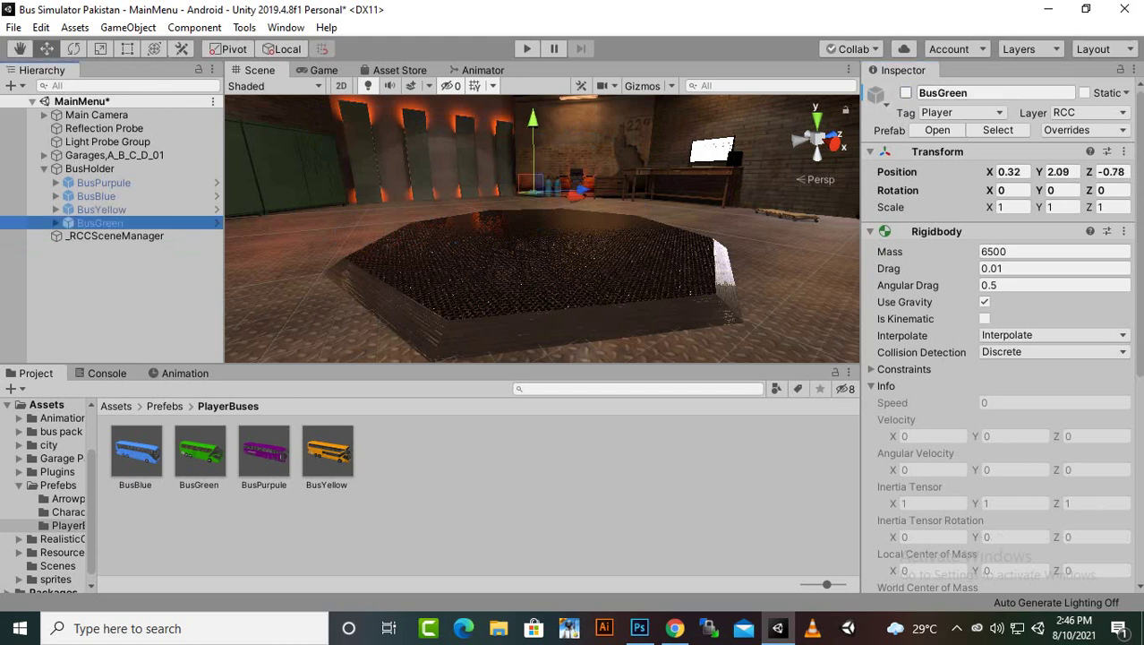
Activate BusGreen and check how its wheels sit on the stage from both sides
click(906, 93)
alt+drag(627, 233, 846, 228)
scroll(541, 229, up, 8)
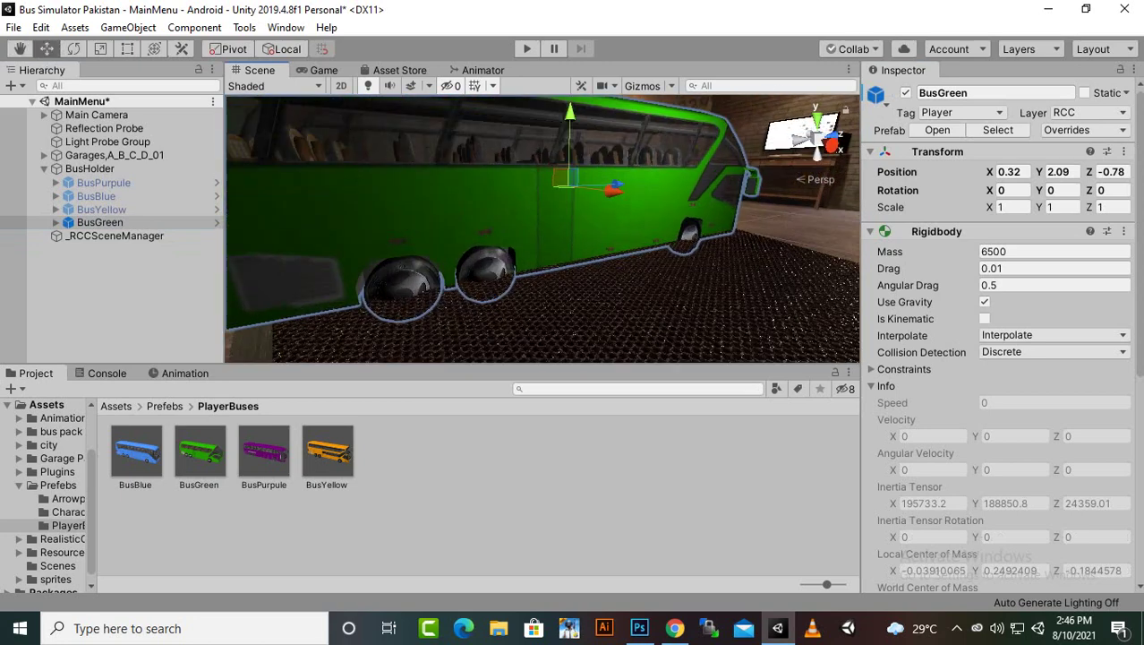
alt+drag(644, 233, 430, 233)
scroll(542, 229, down, 2)
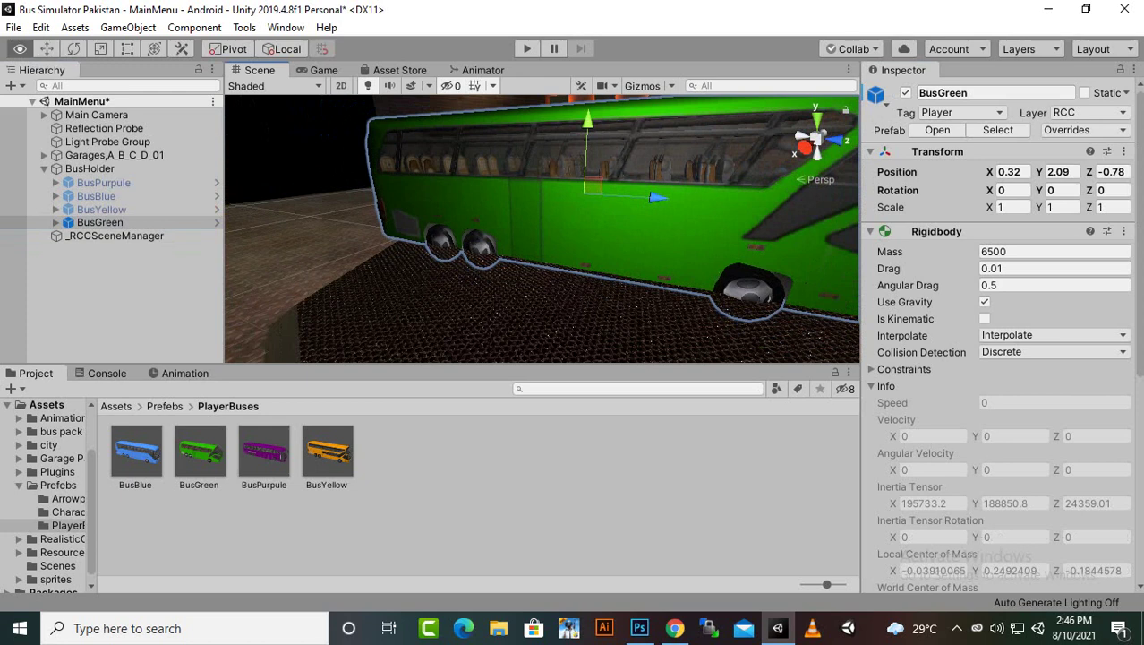
alt+drag(626, 232, 305, 219)
mouse_move(538, 224)
alt+mouse_down()
mouse_move(385, 224)
mouse_move(627, 223)
mouse_move(359, 229)
mouse_move(532, 219)
alt+mouse_up()
alt+drag(403, 219, 779, 228)
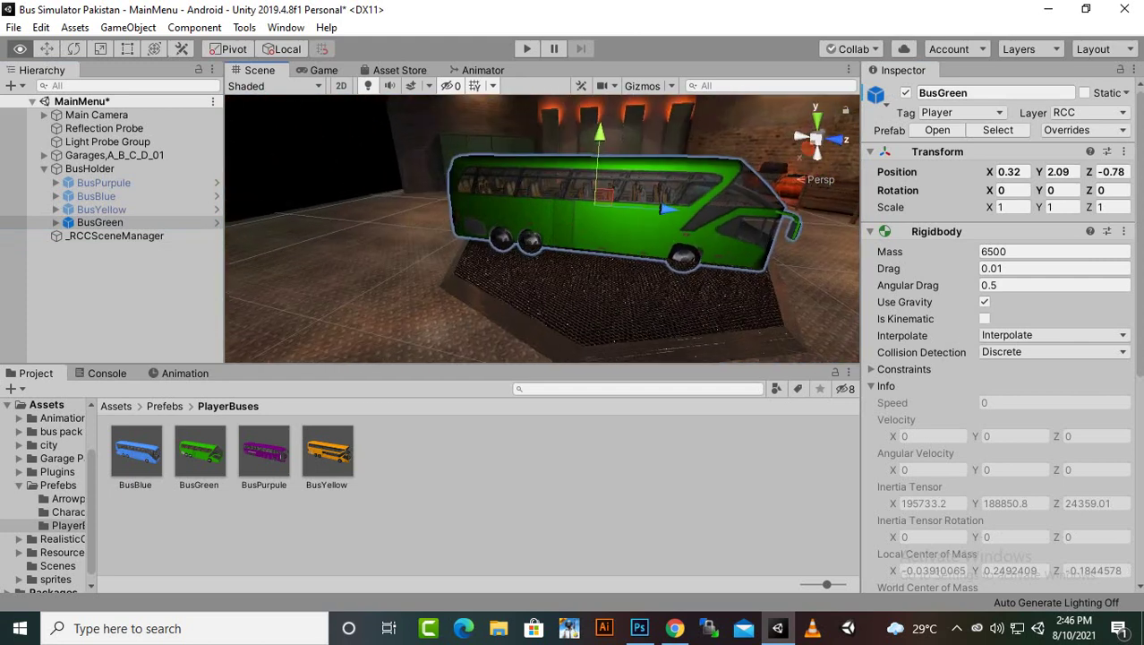
Reorder BusGreen above BusYellow in BusHolder and briefly show BusYellow to compare the two placements
click(101, 210)
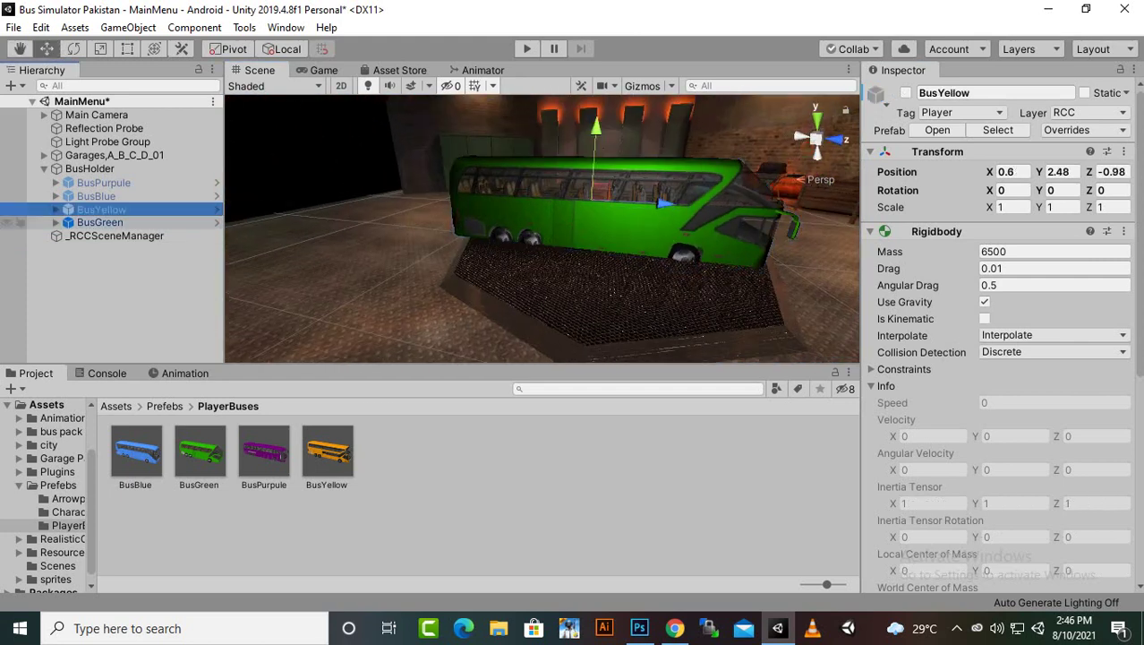
drag(101, 223, 101, 203)
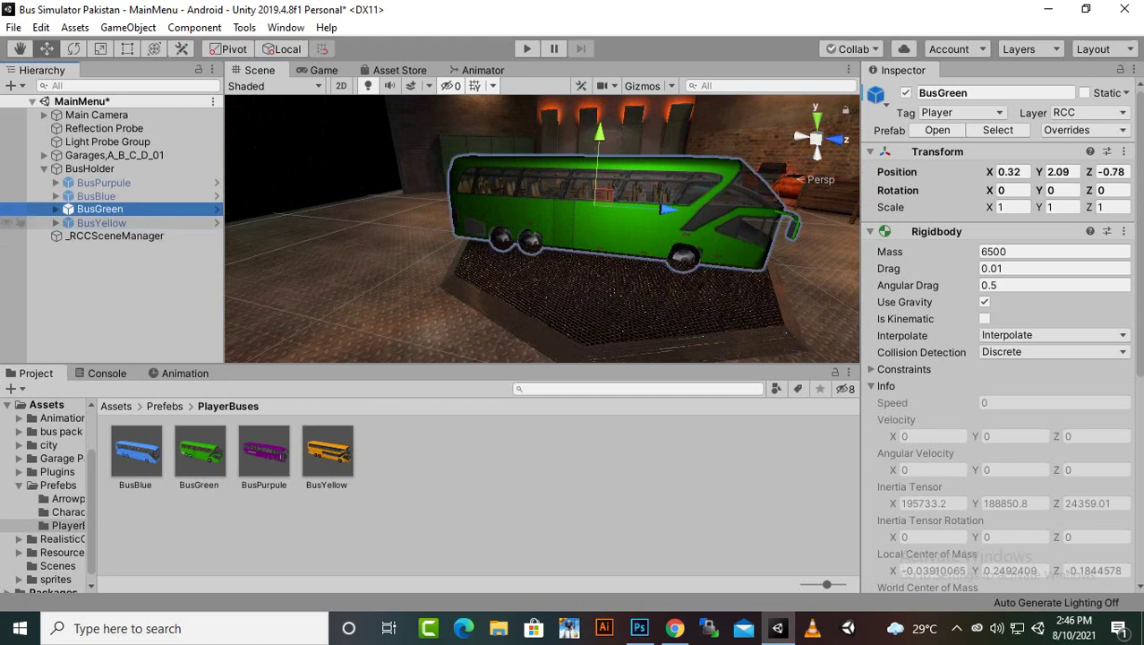
click(101, 223)
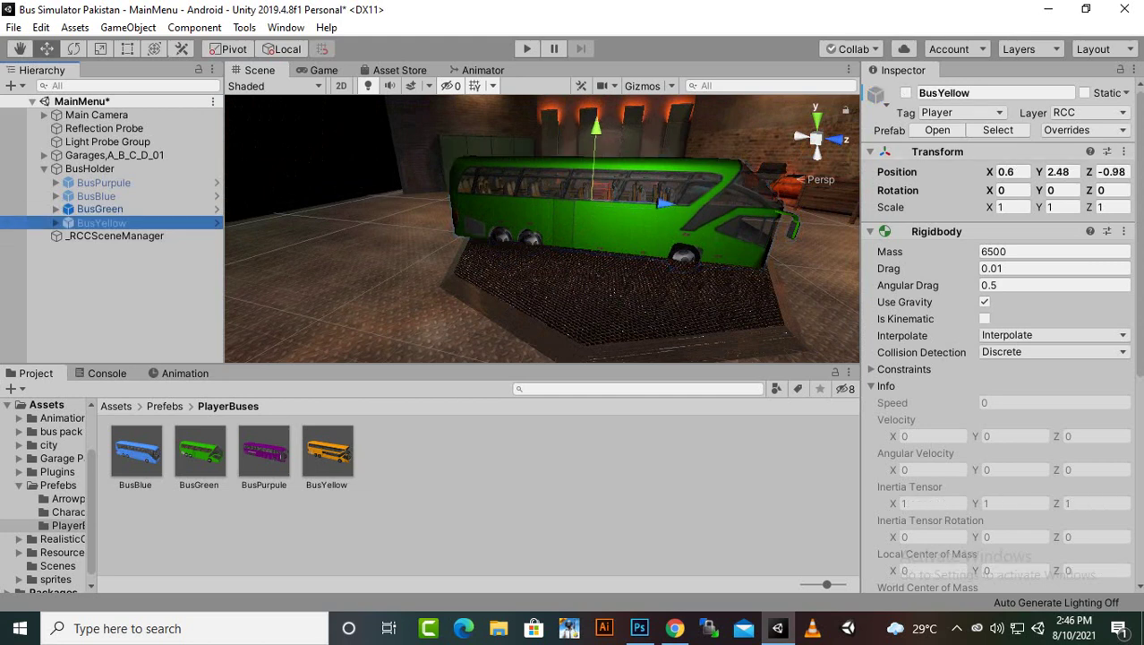
click(906, 93)
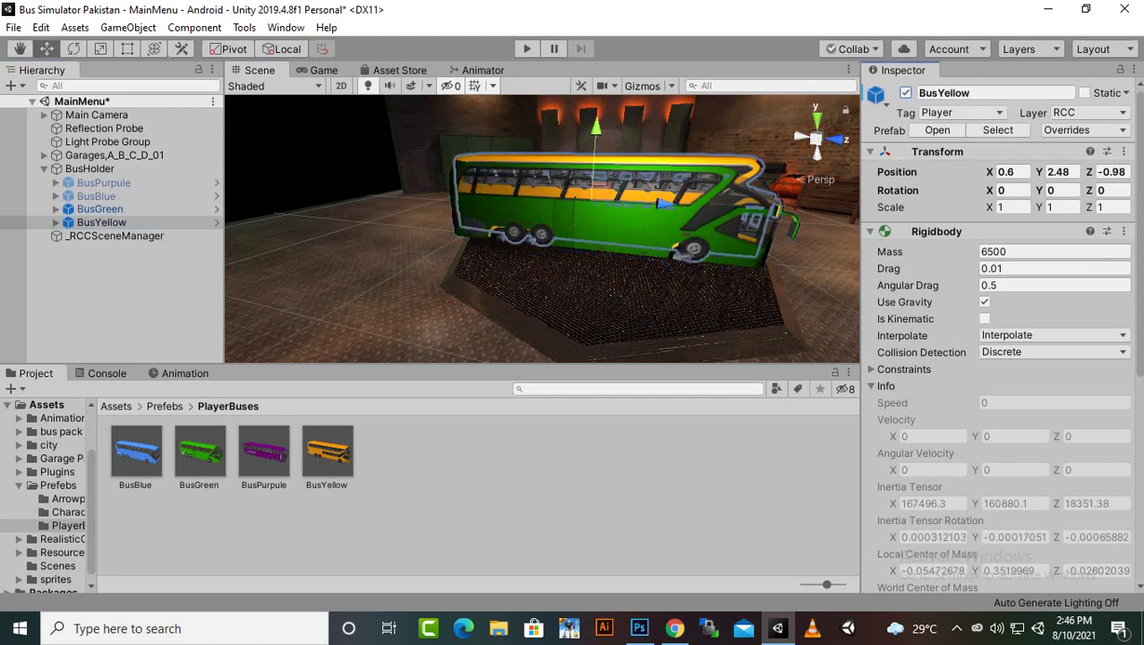
click(907, 93)
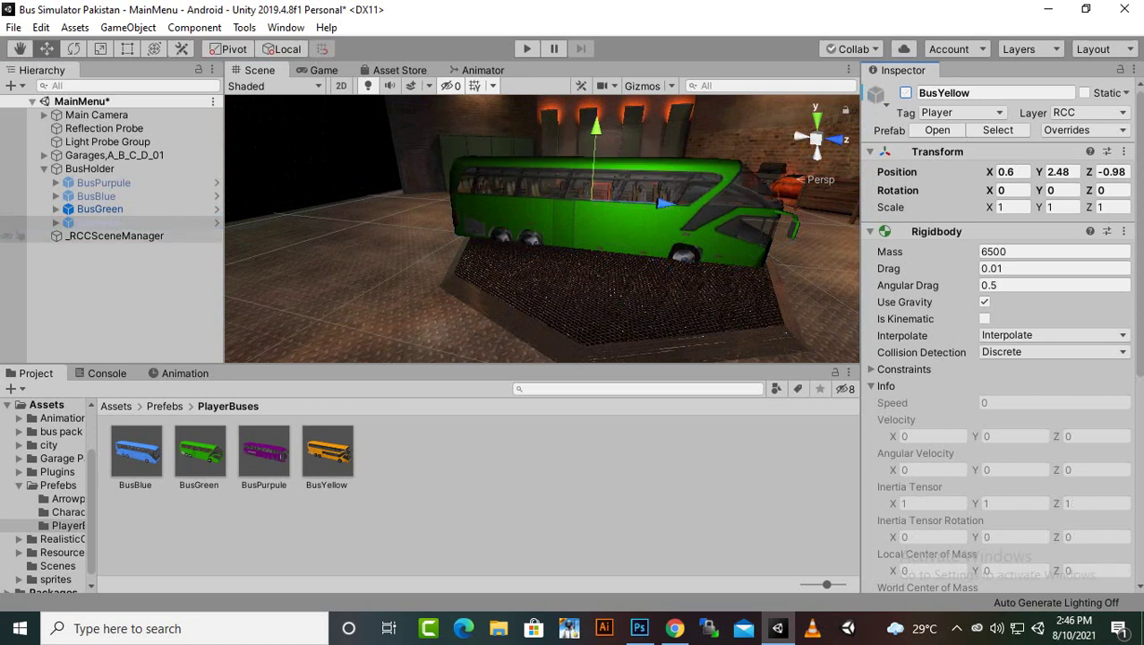
Deactivate BusGreen and activate BusPurpule in its place
click(100, 210)
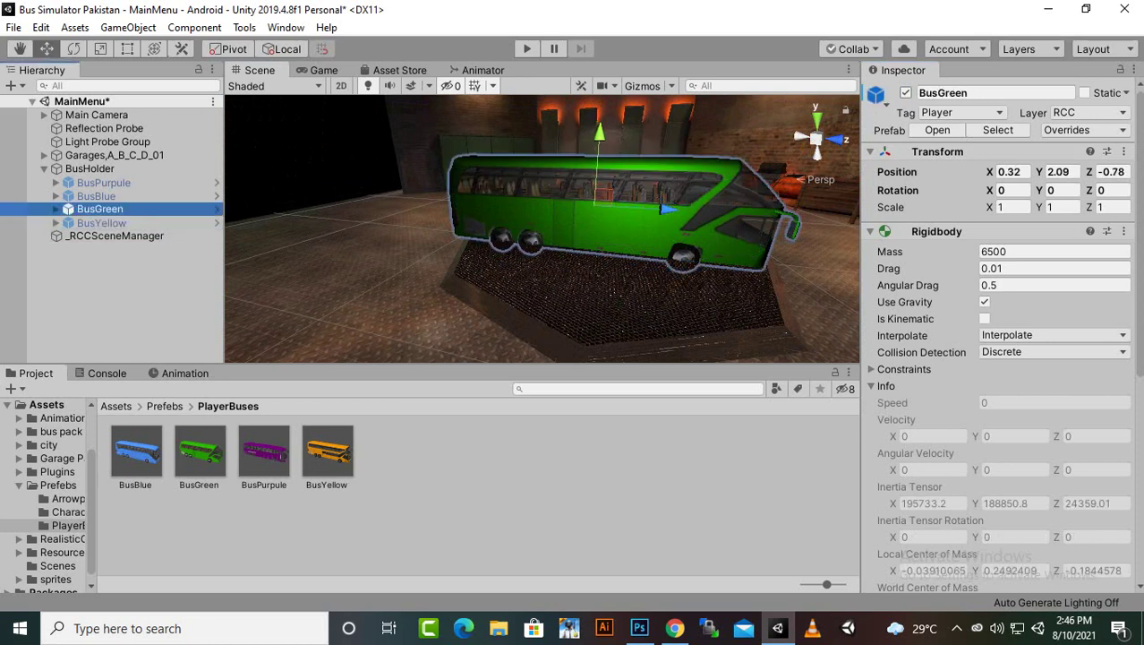
click(906, 94)
click(103, 182)
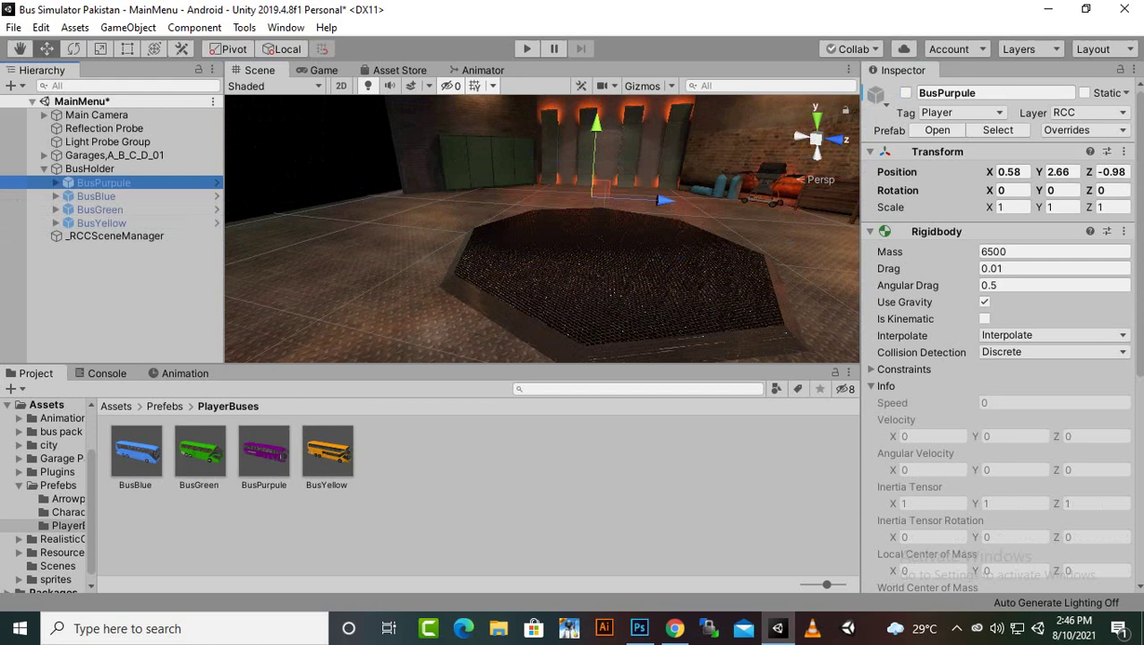
key(alt+shift+a)
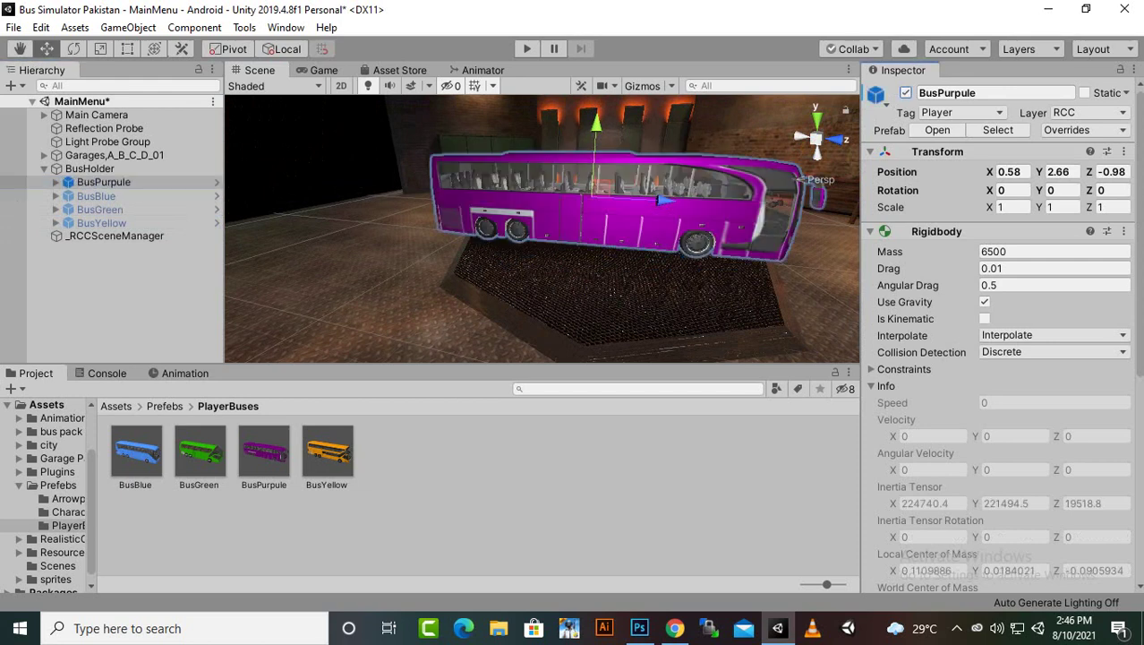
Activate all four buses under BusHolder together and save the scene
shift+click(101, 223)
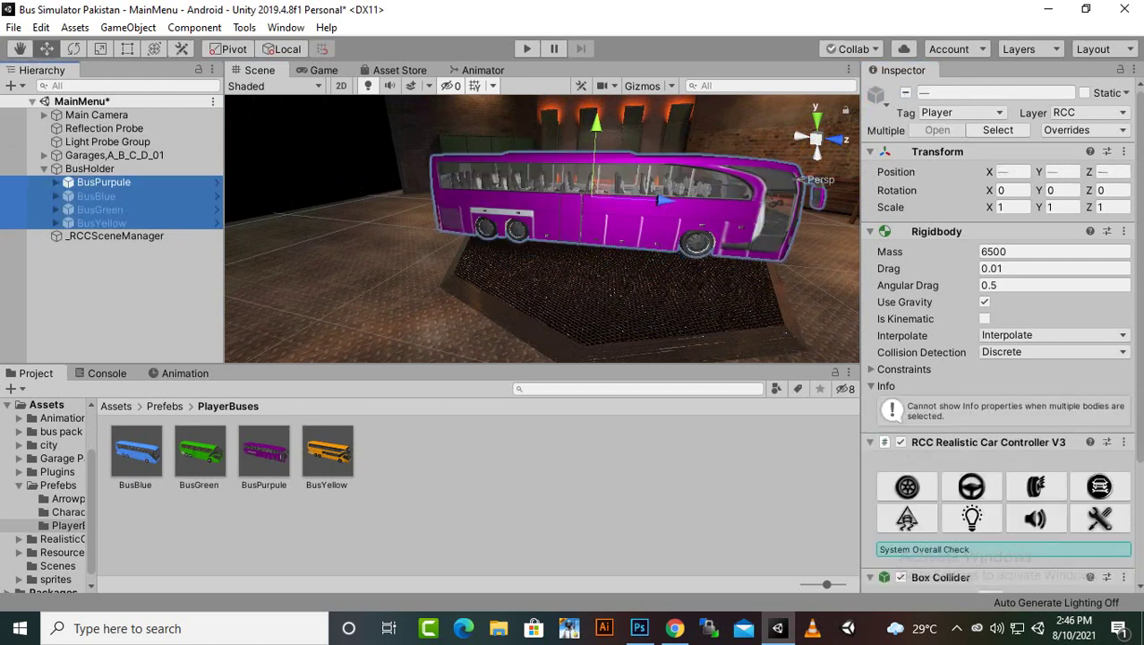
click(906, 93)
click(906, 94)
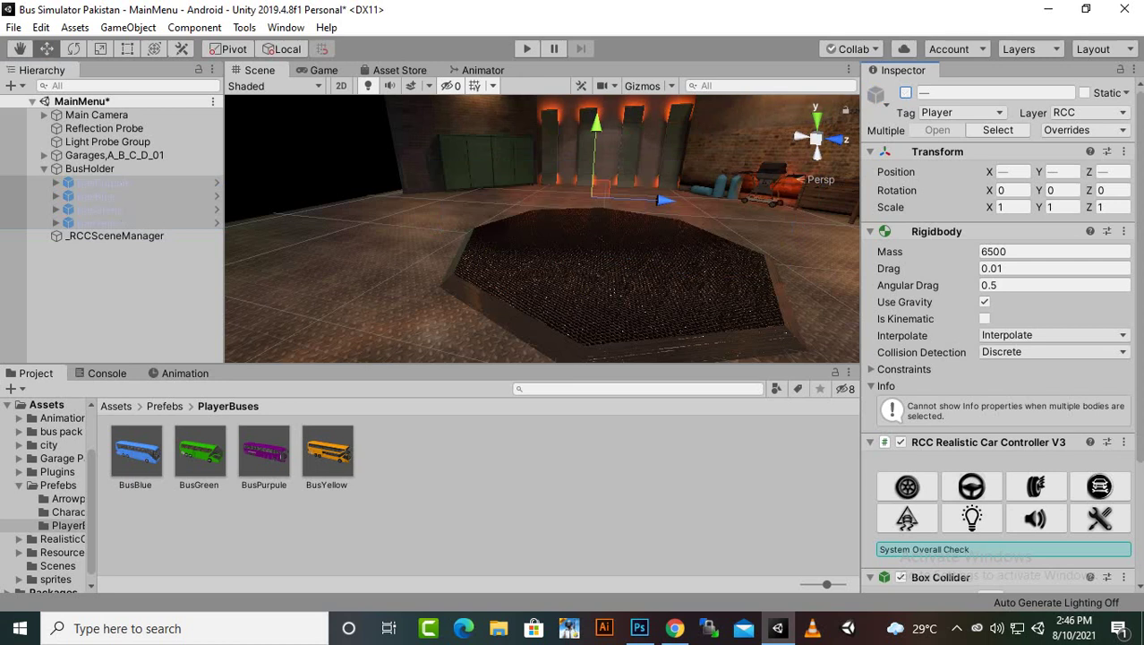
click(906, 94)
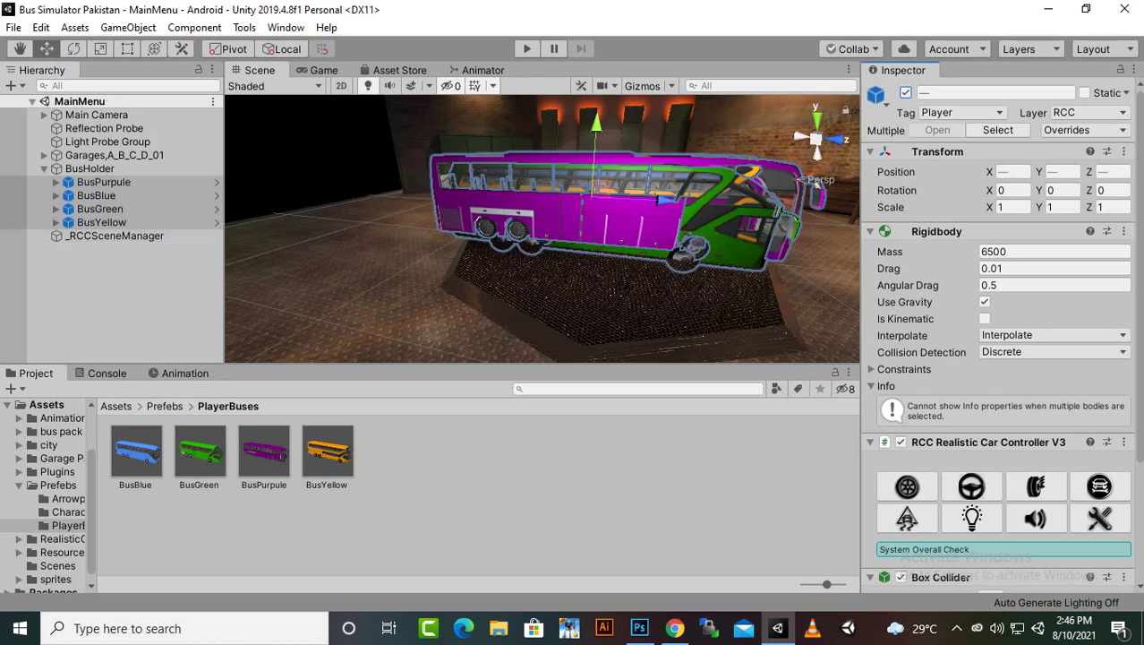
Add a Directional Light at the root of the MainMenu scene
scroll(542, 228, down, 3)
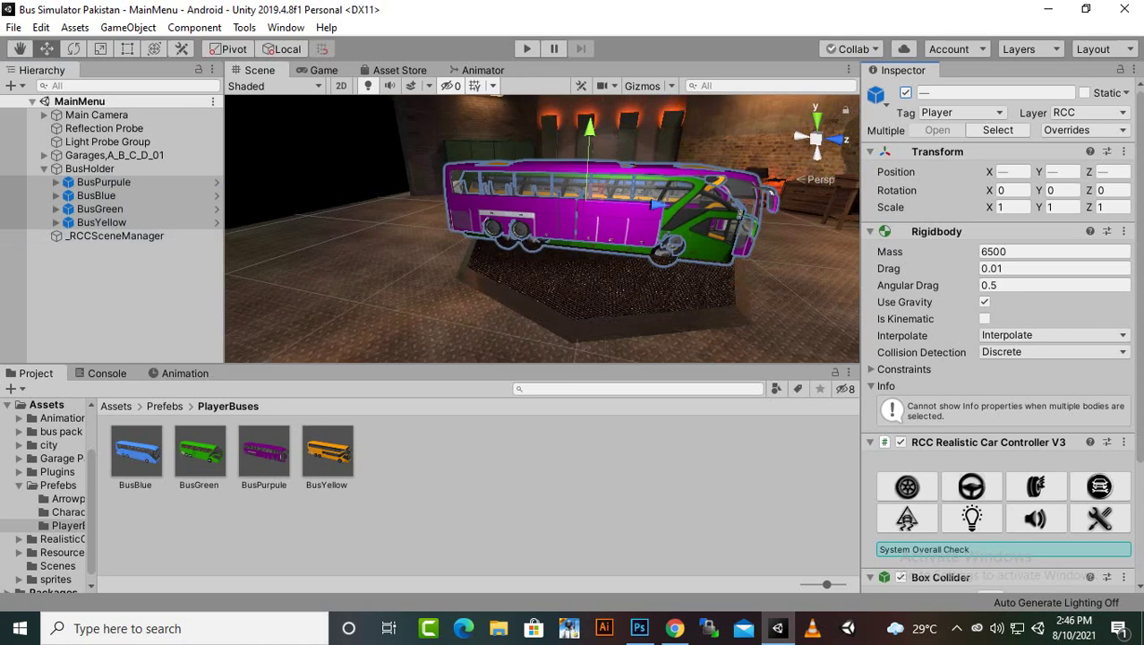
alt+drag(717, 219, 314, 273)
scroll(542, 229, down, 3)
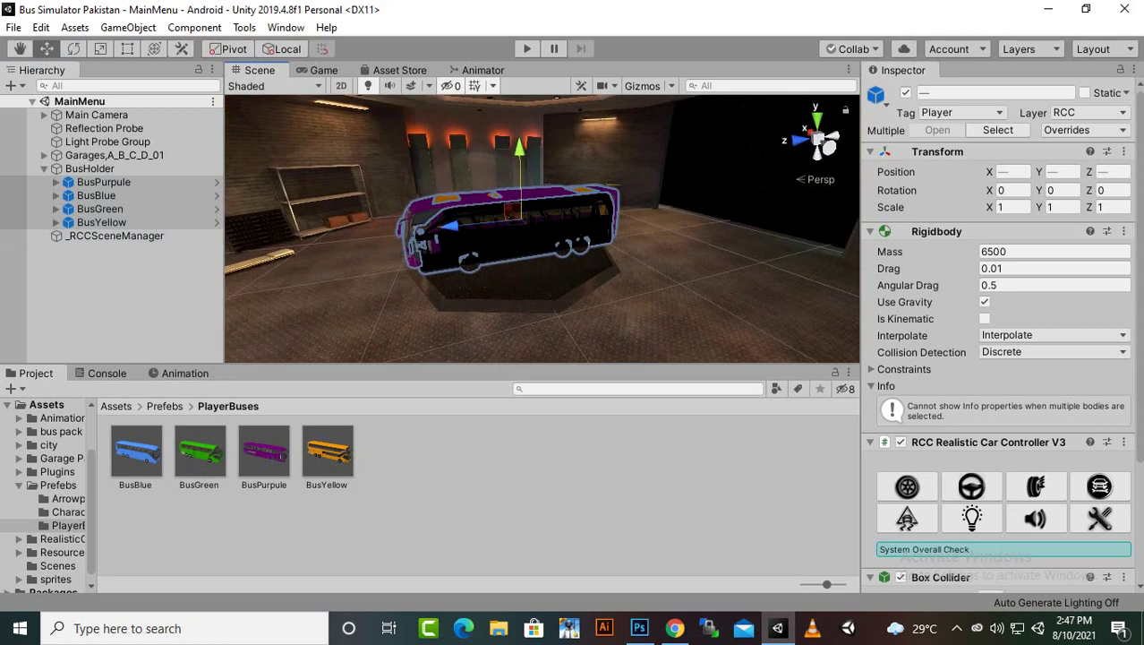
click(119, 293)
right_click(125, 280)
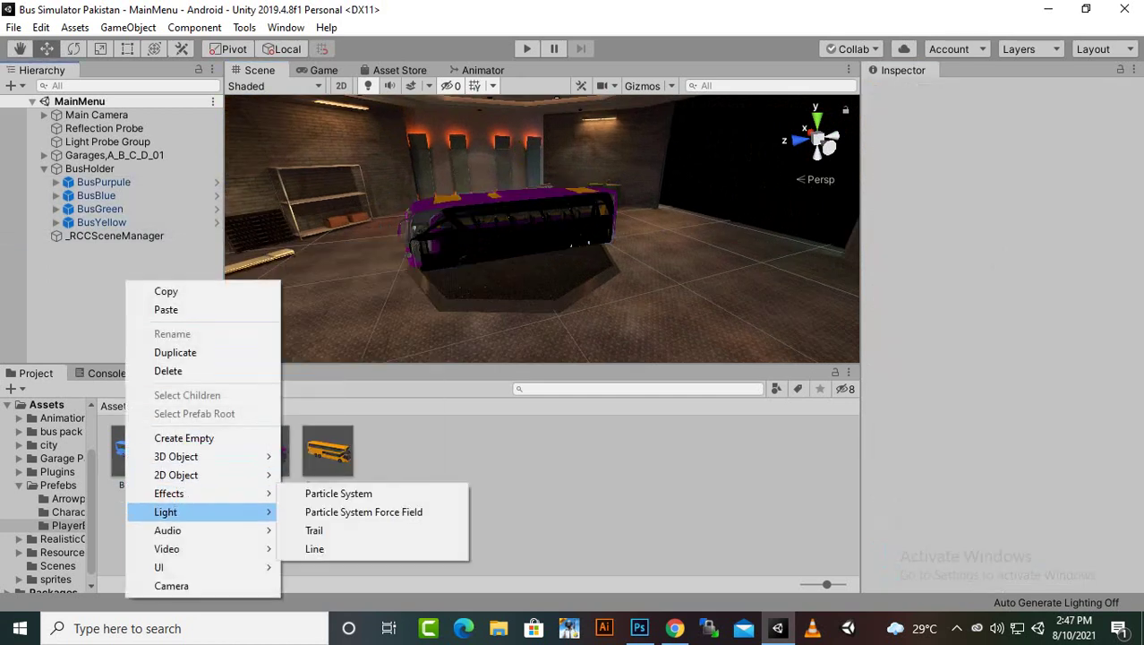
mouse_move(179, 511)
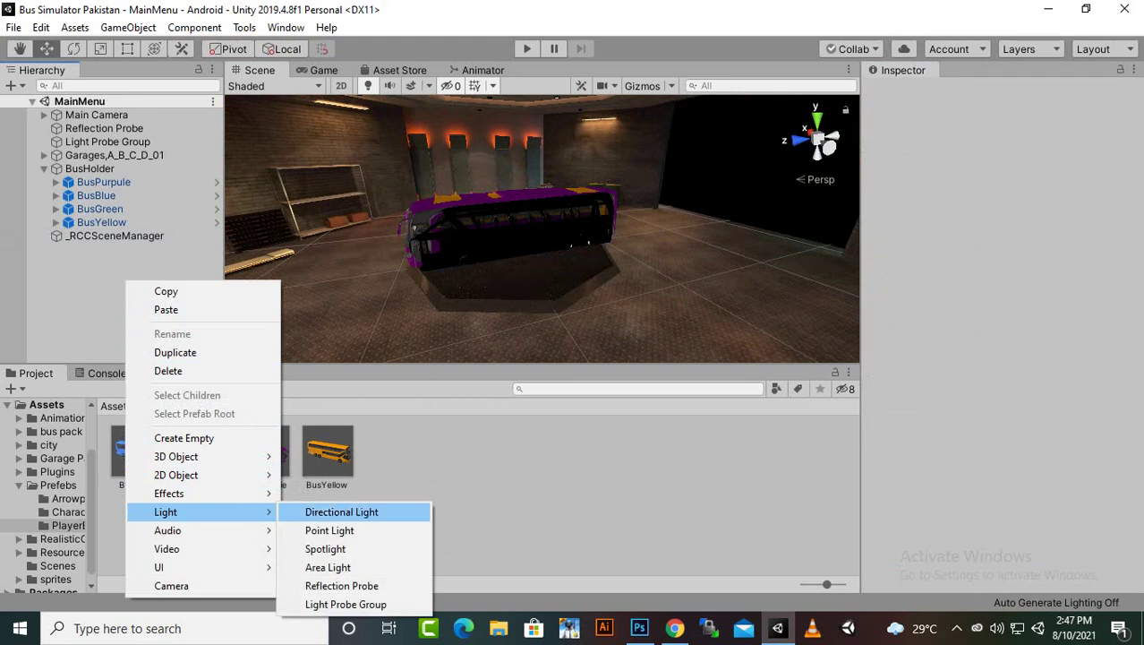
click(341, 511)
Move the Directional Light to a position of about X -18.2, Y 9.2, Z -22.5
drag(514, 292, 534, 251)
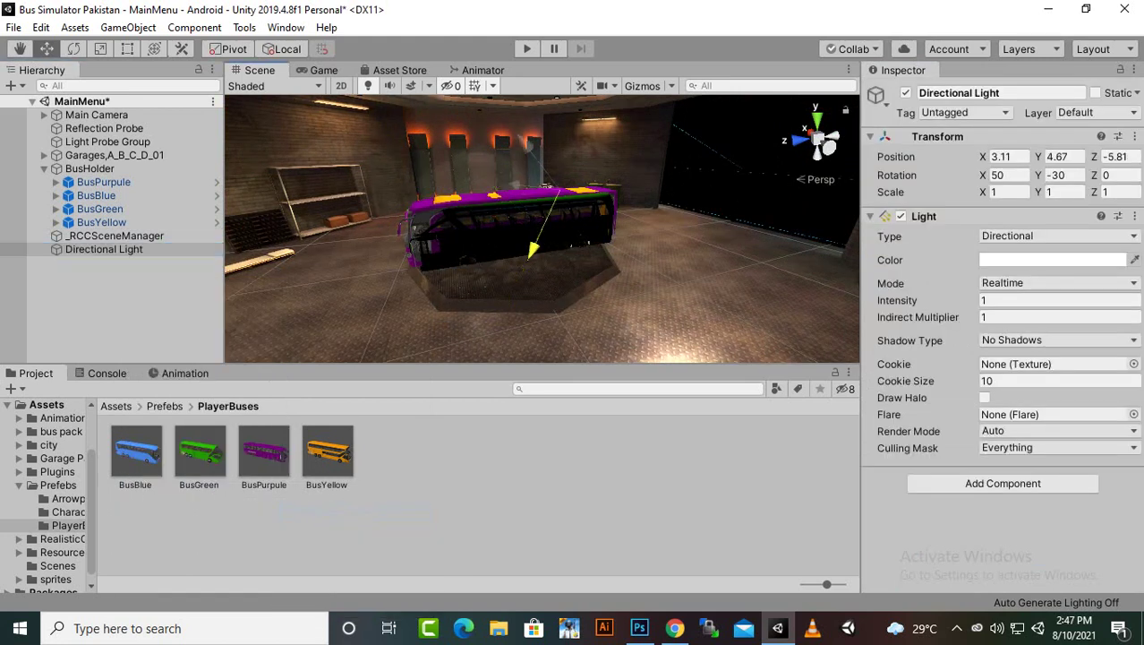
alt+drag(548, 210, 663, 206)
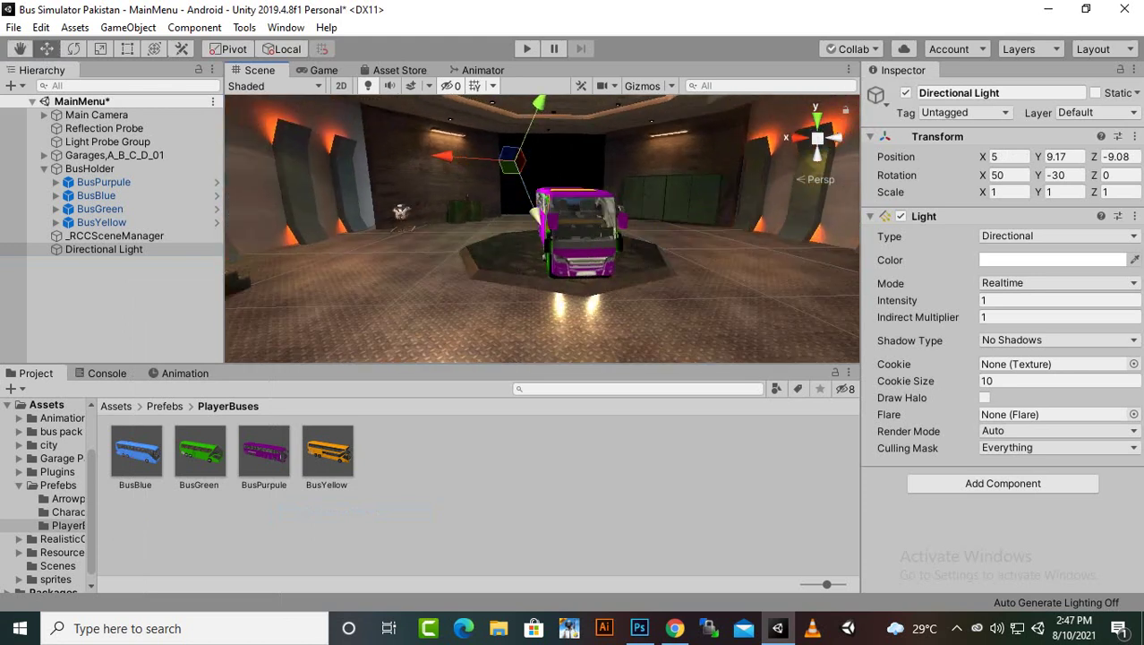
drag(536, 215, 500, 128)
alt+drag(475, 197, 694, 242)
scroll(627, 233, down, 8)
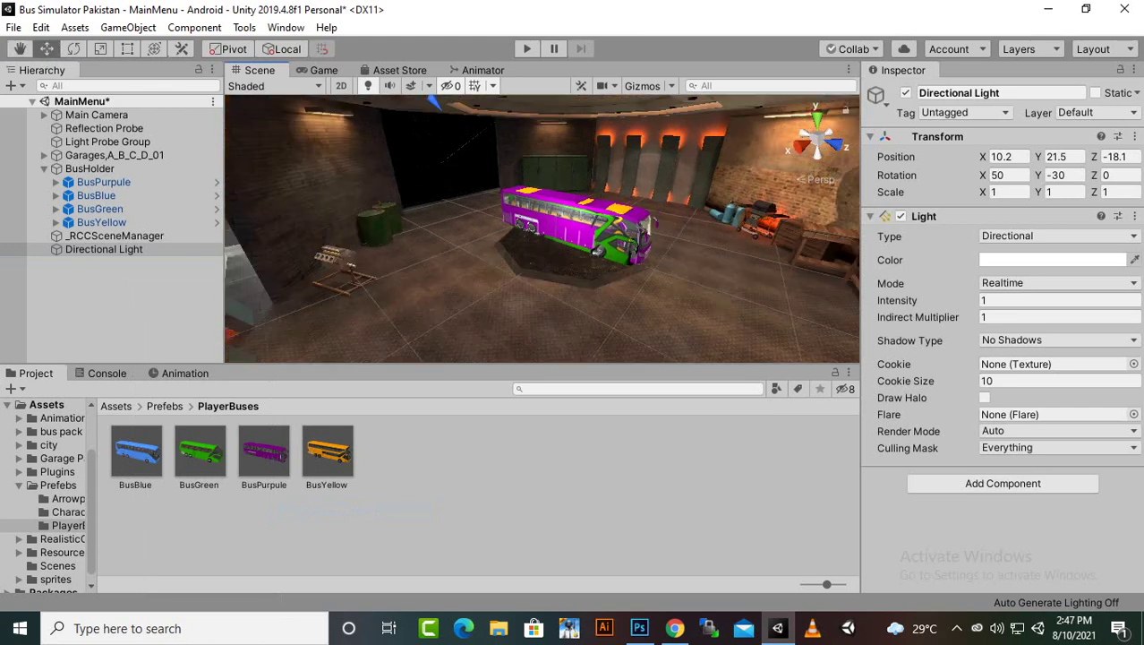
scroll(627, 233, up, 8)
alt+drag(626, 233, 685, 269)
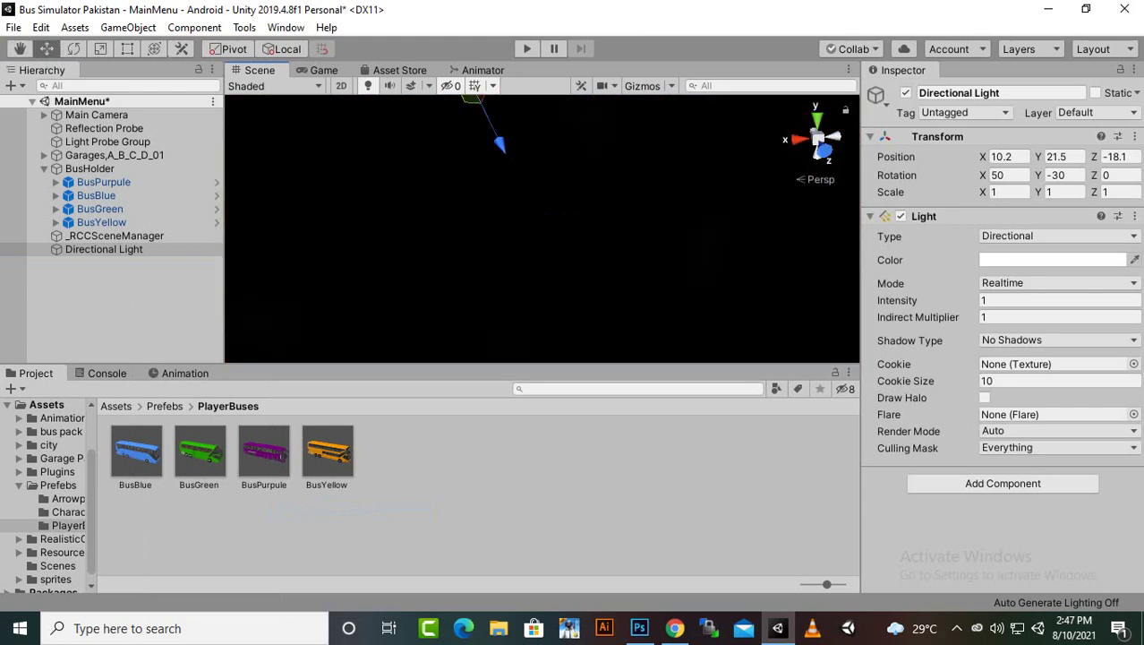
scroll(627, 233, down, 3)
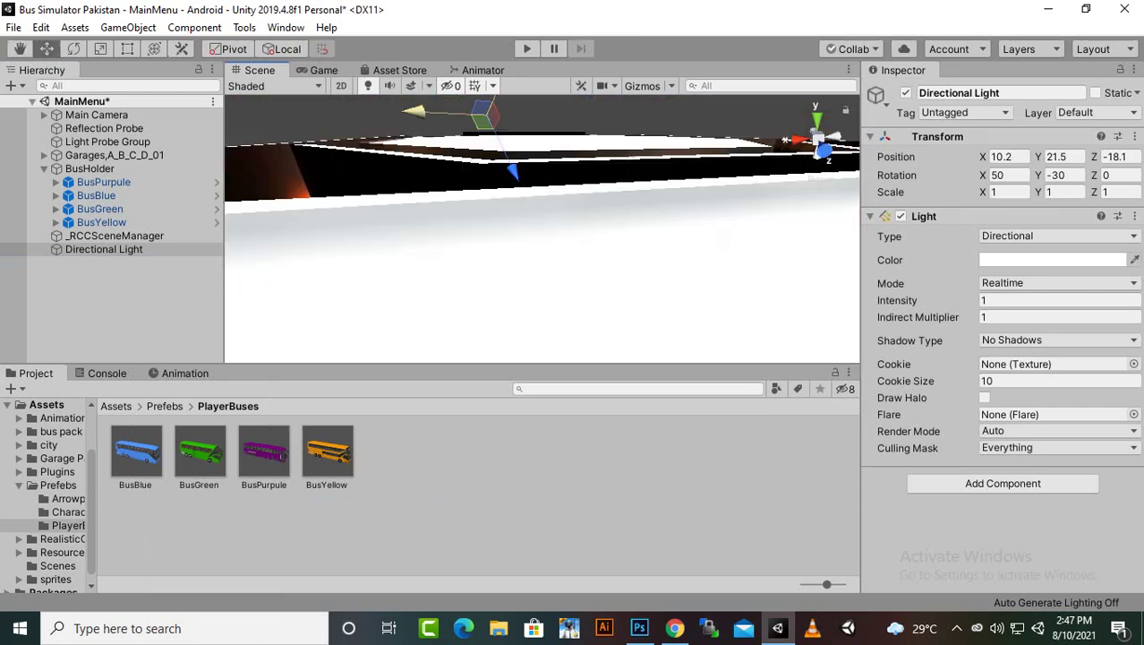
drag(415, 112, 520, 117)
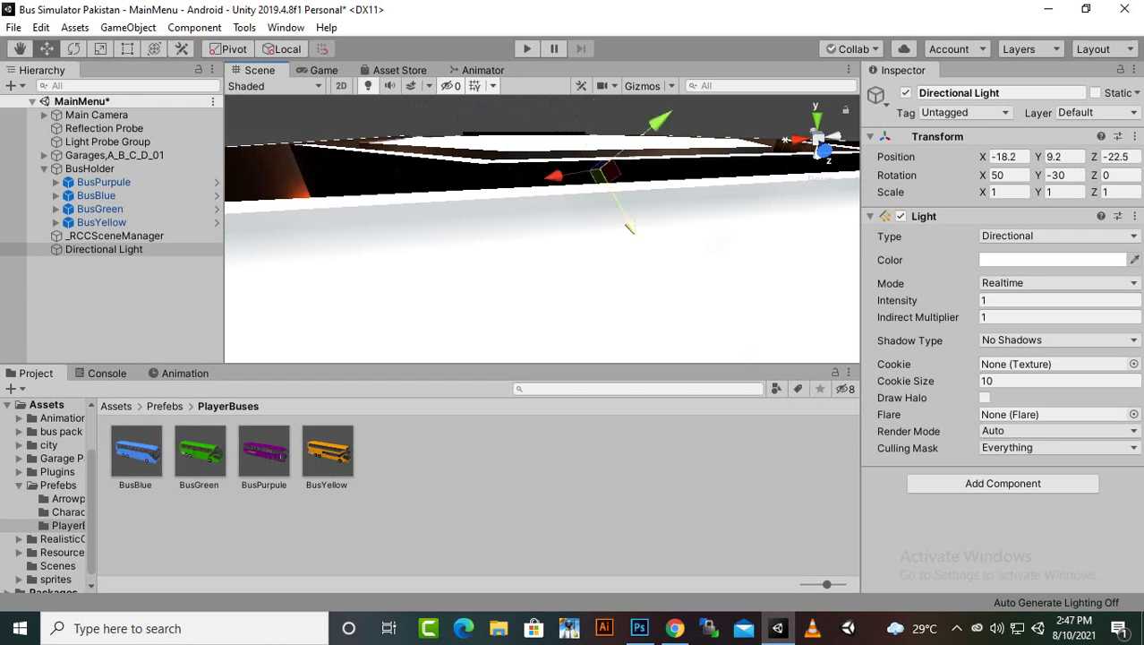
Rotate the Directional Light to about X 24.4, Y 37.6, Z 45.1 so it lights the dark side of the buses
key(alt)
alt+drag(617, 242, 661, 218)
alt+drag(484, 179, 491, 300)
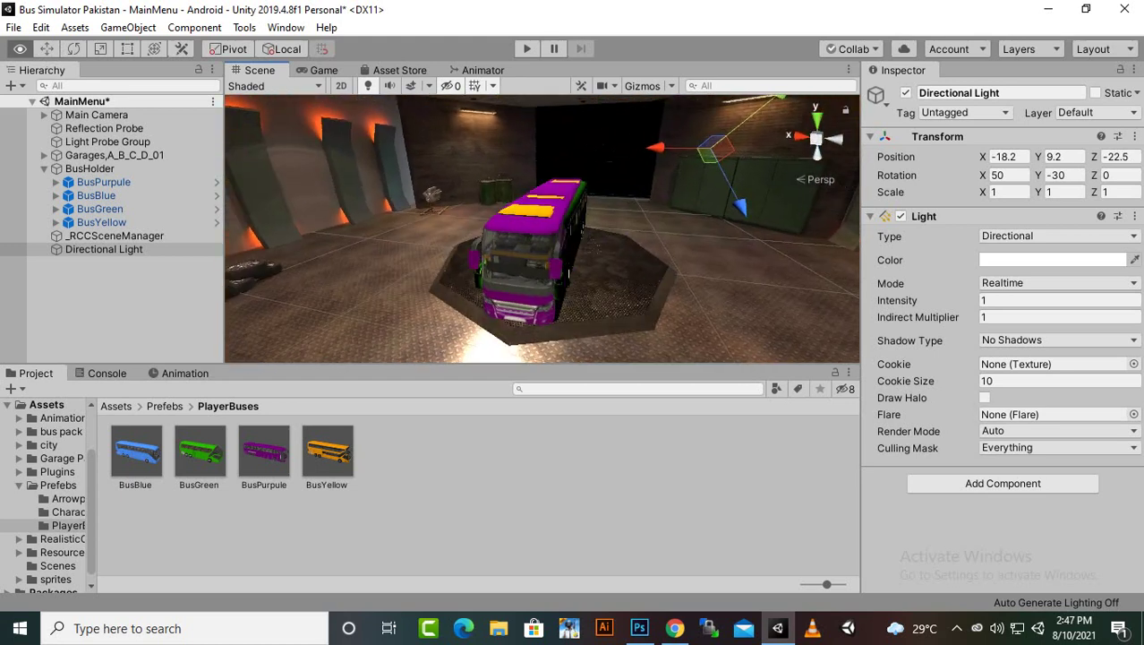
alt+drag(529, 260, 554, 265)
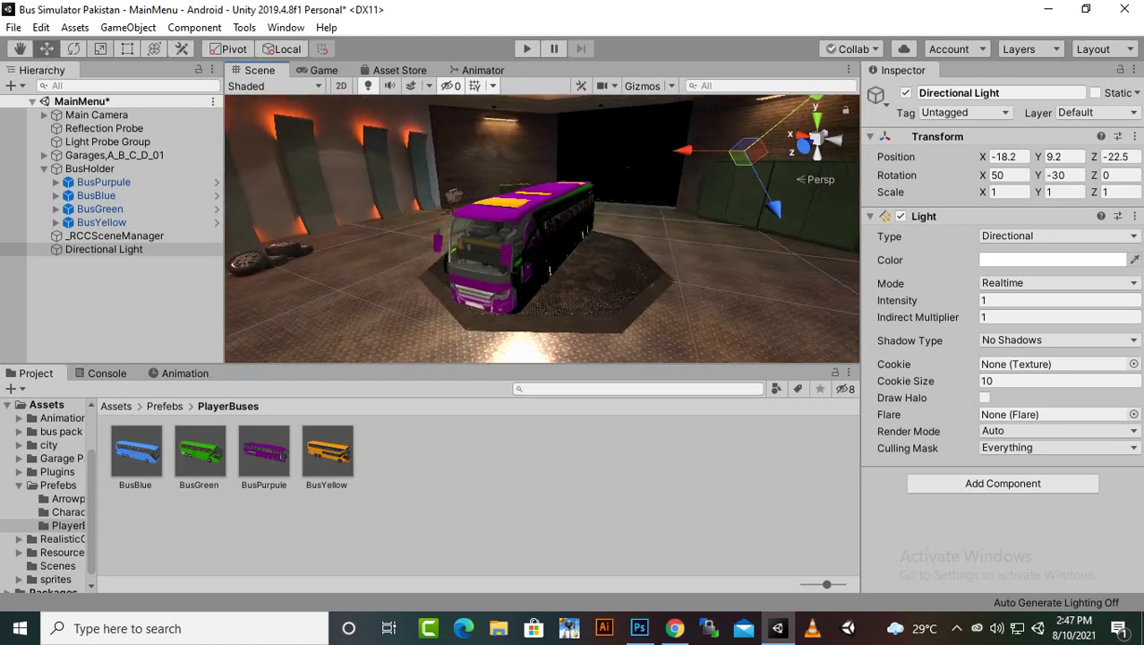
drag(752, 208, 616, 165)
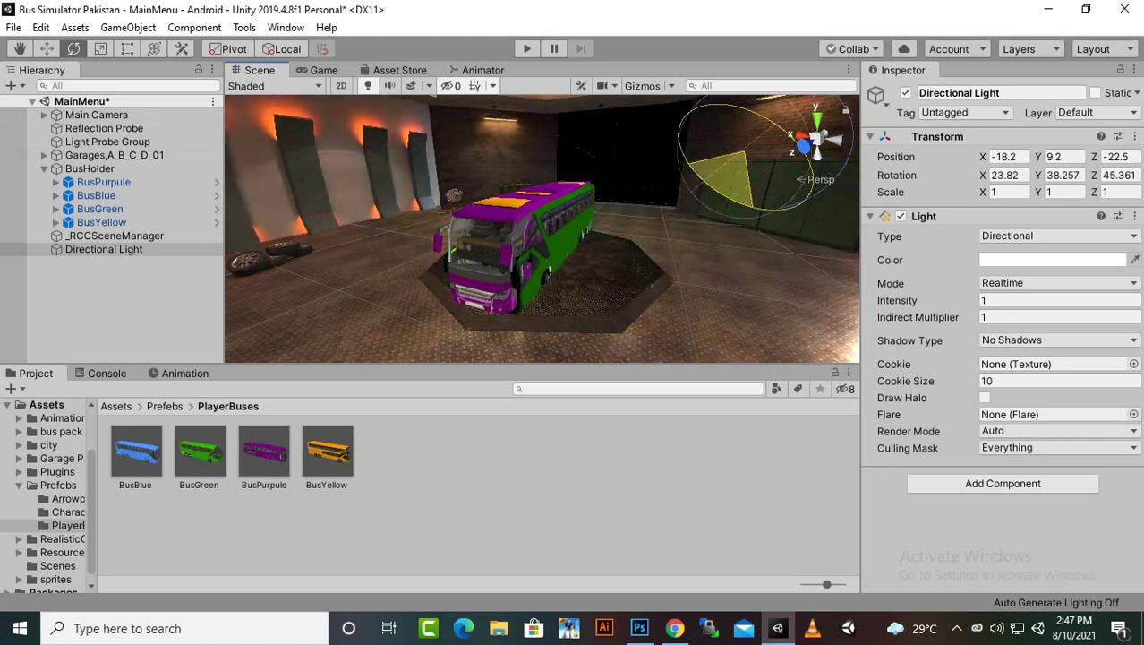
alt+drag(484, 250, 762, 276)
scroll(618, 257, down, 5)
scroll(618, 258, up, 5)
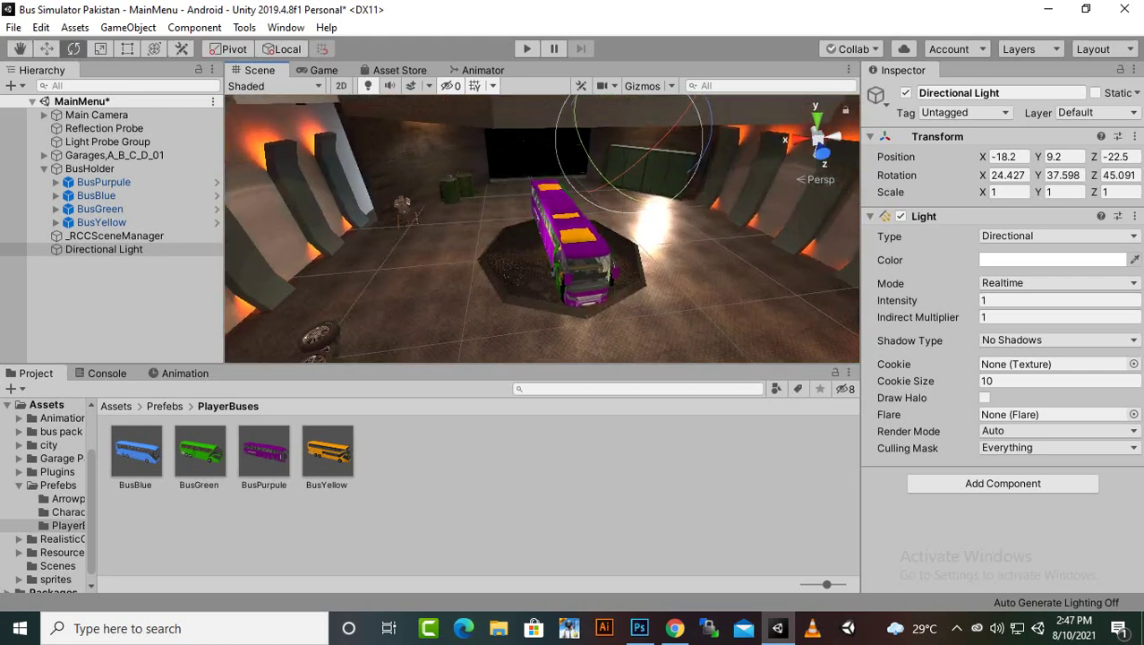
Switch to the Game view and remove the missing script component from Main Camera
click(322, 71)
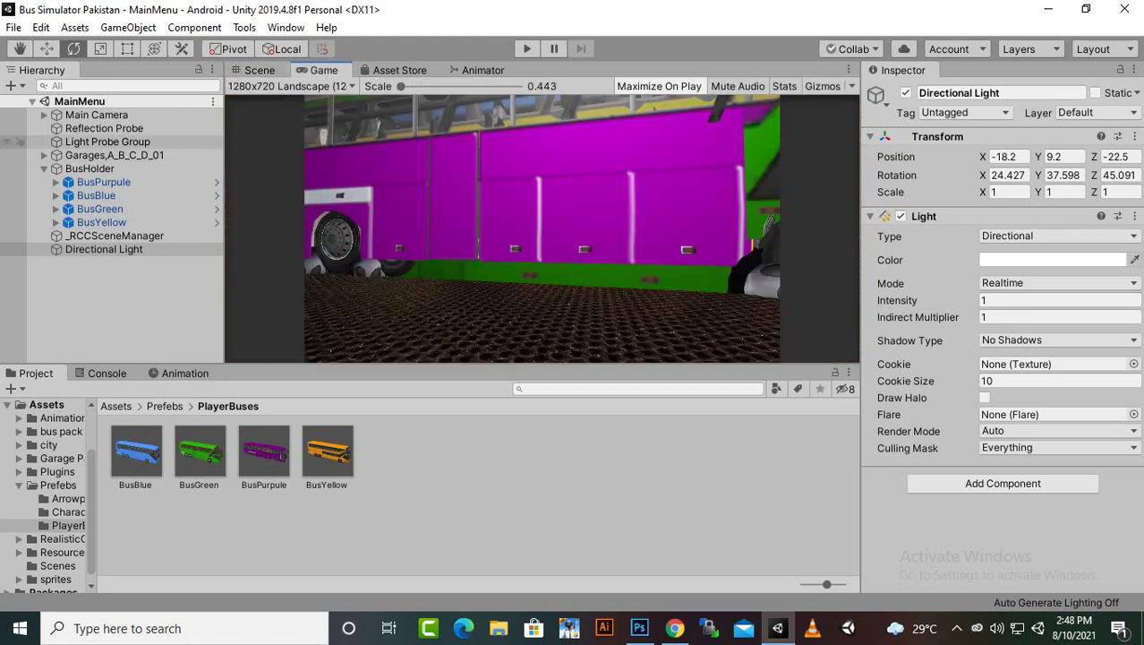
click(96, 116)
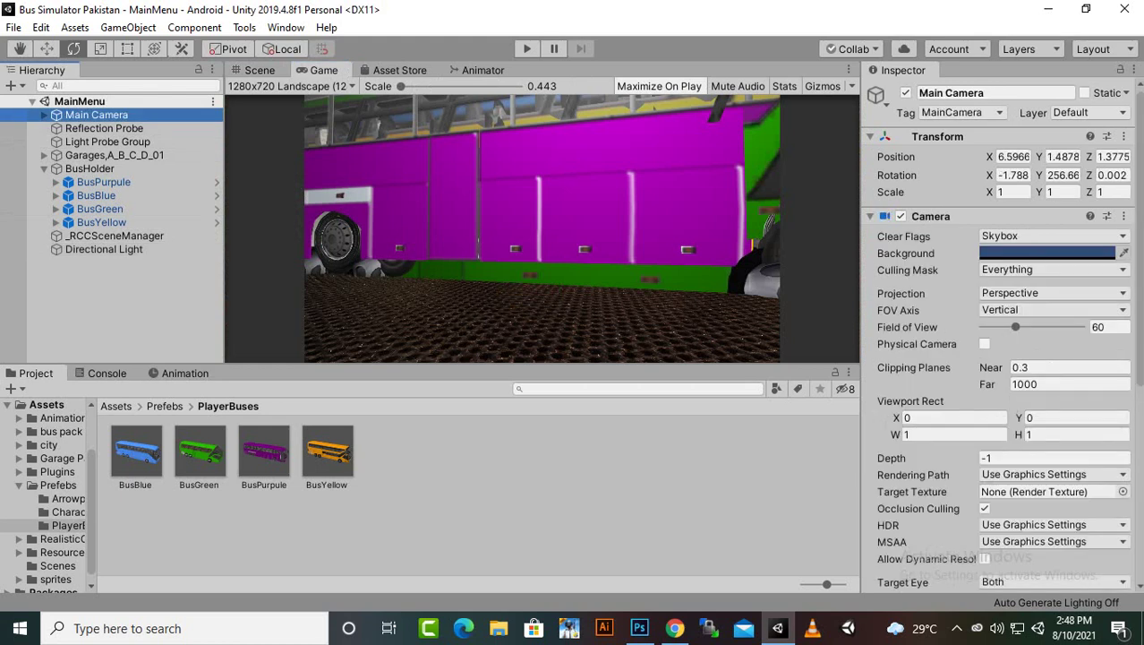
scroll(998, 358, down, 7)
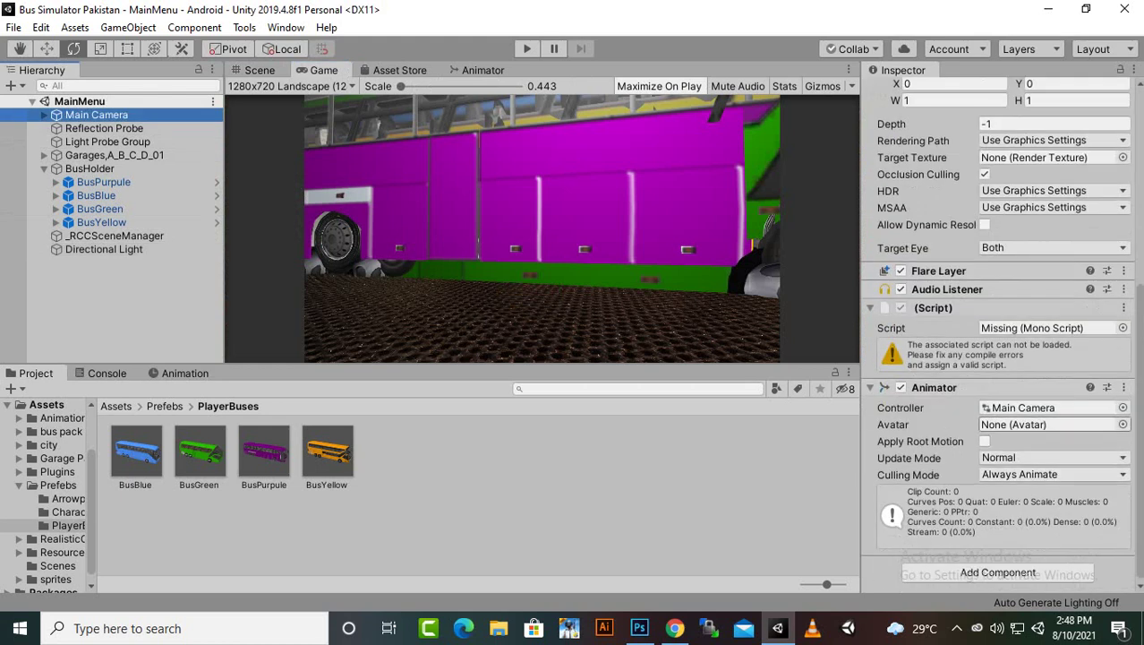
scroll(999, 385, up, 7)
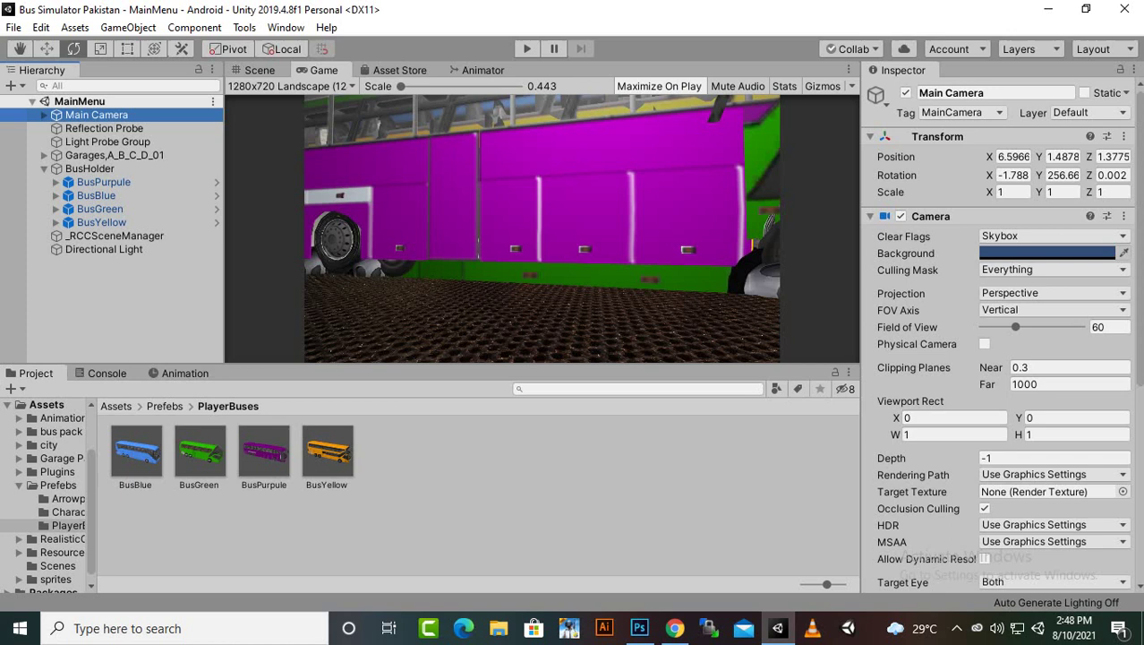
scroll(998, 385, down, 7)
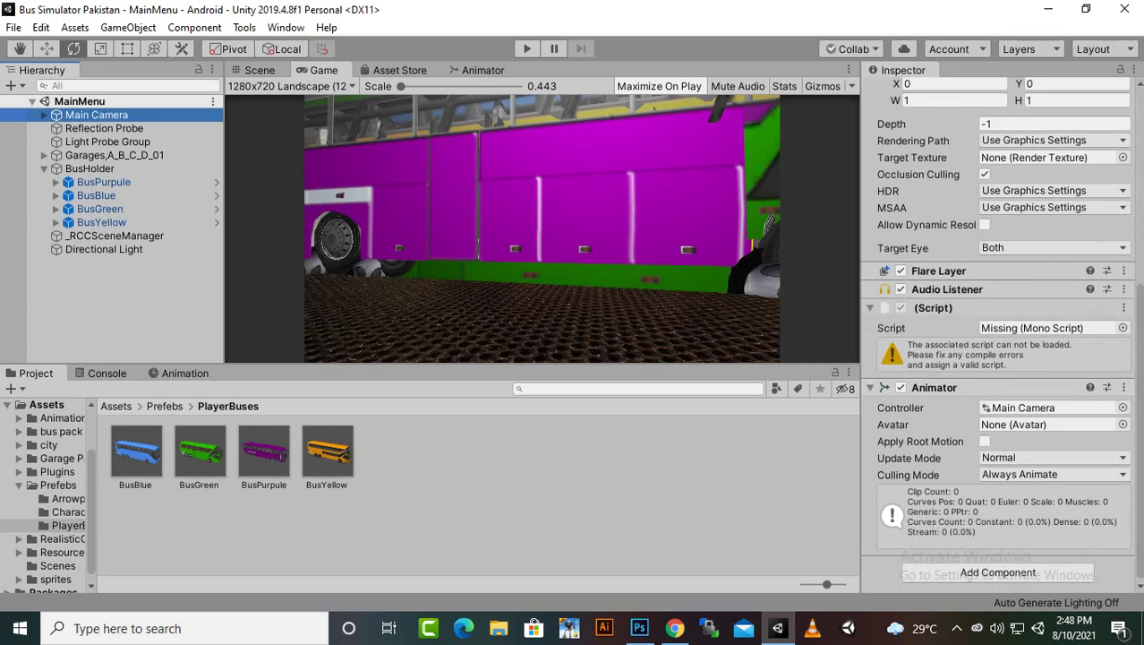
click(1123, 308)
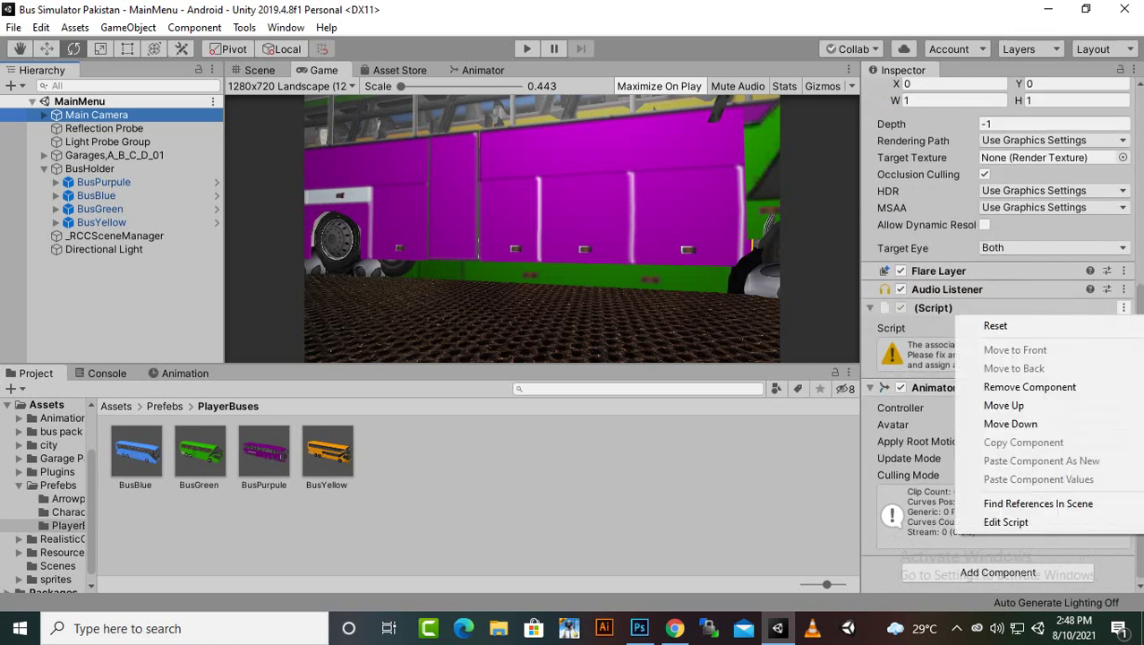
click(1030, 387)
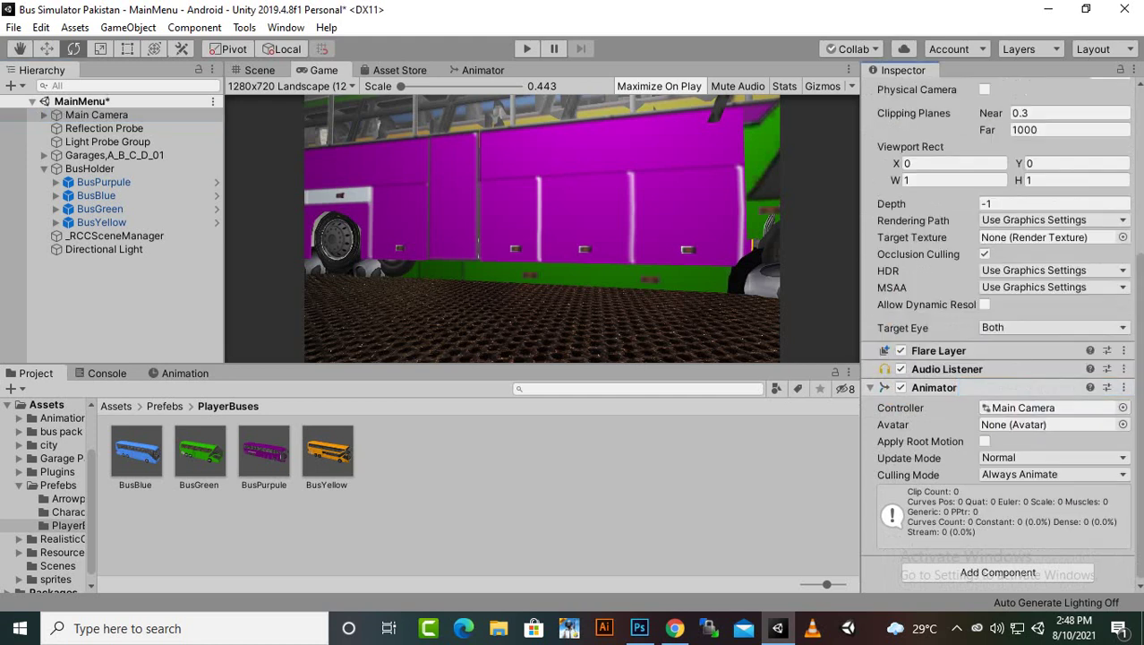
Remove the Animator component from Main Camera and return to the Scene view
click(1123, 387)
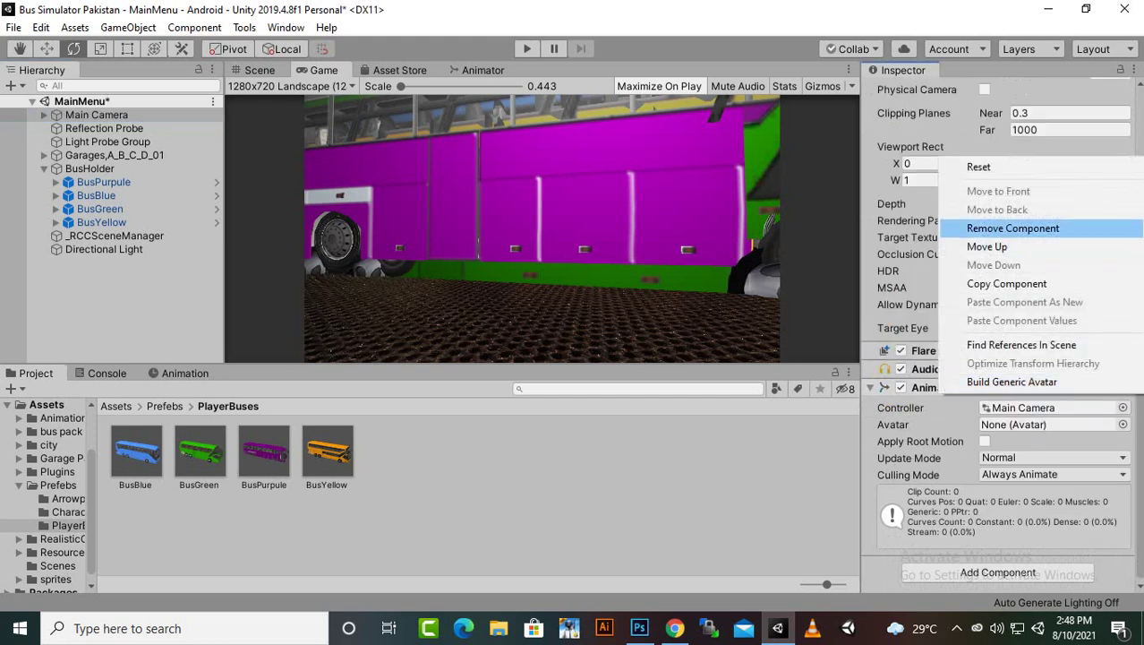
click(1029, 226)
click(259, 70)
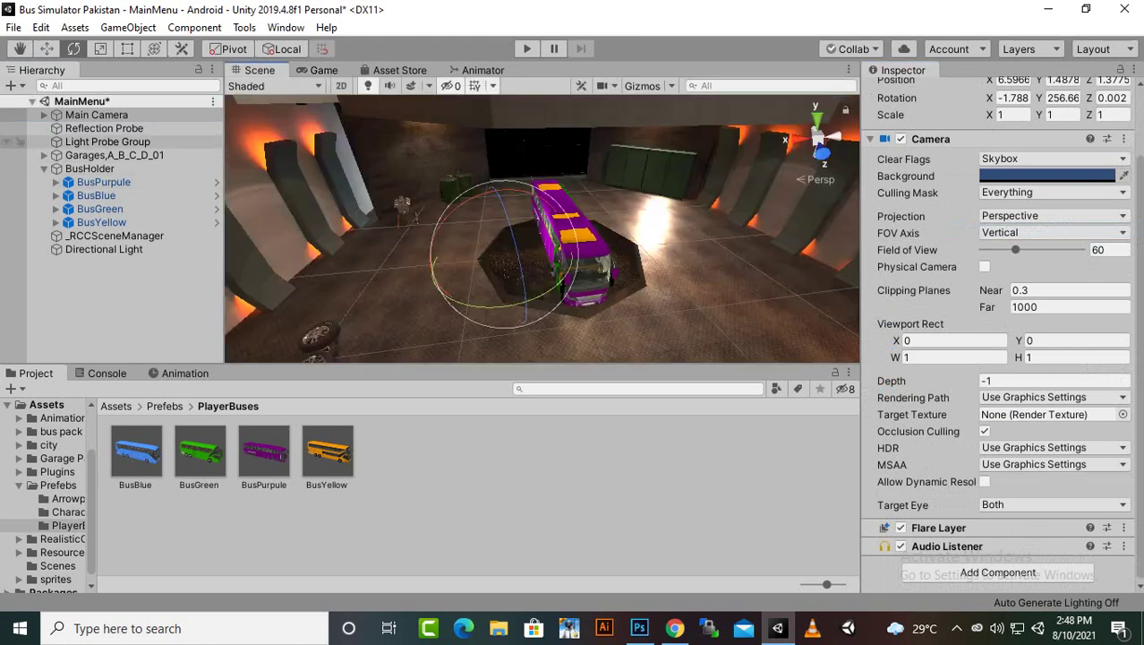
Move Main Camera up and back to about X 15.16, Y 5.24, Z 3.41 and check the framing in the Game view
click(97, 115)
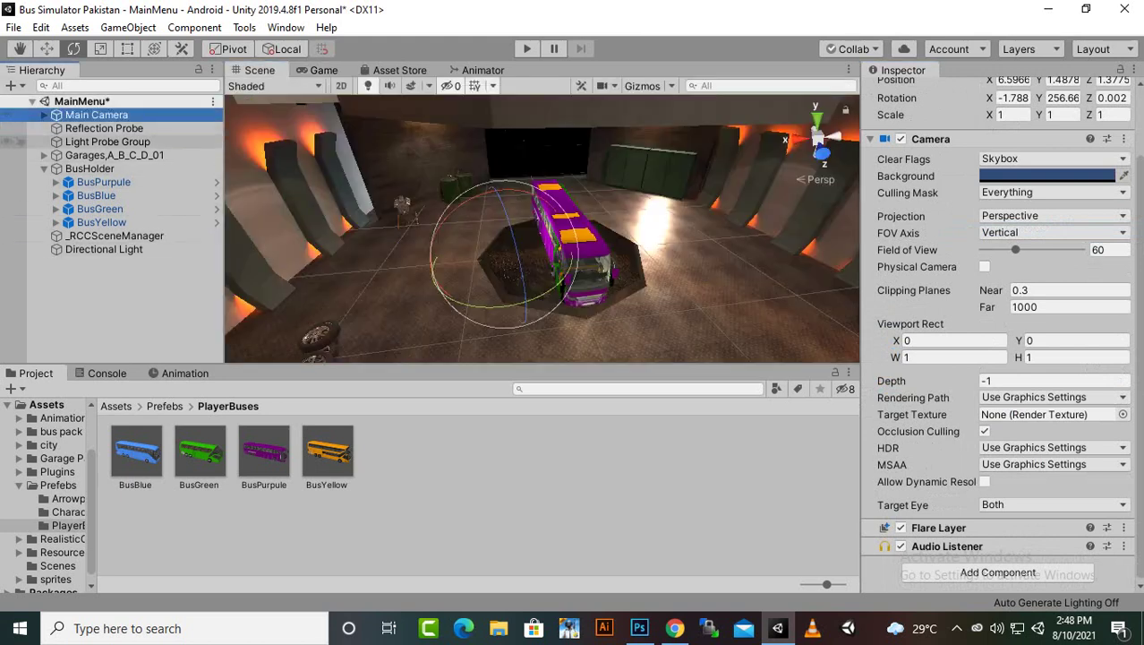
click(46, 48)
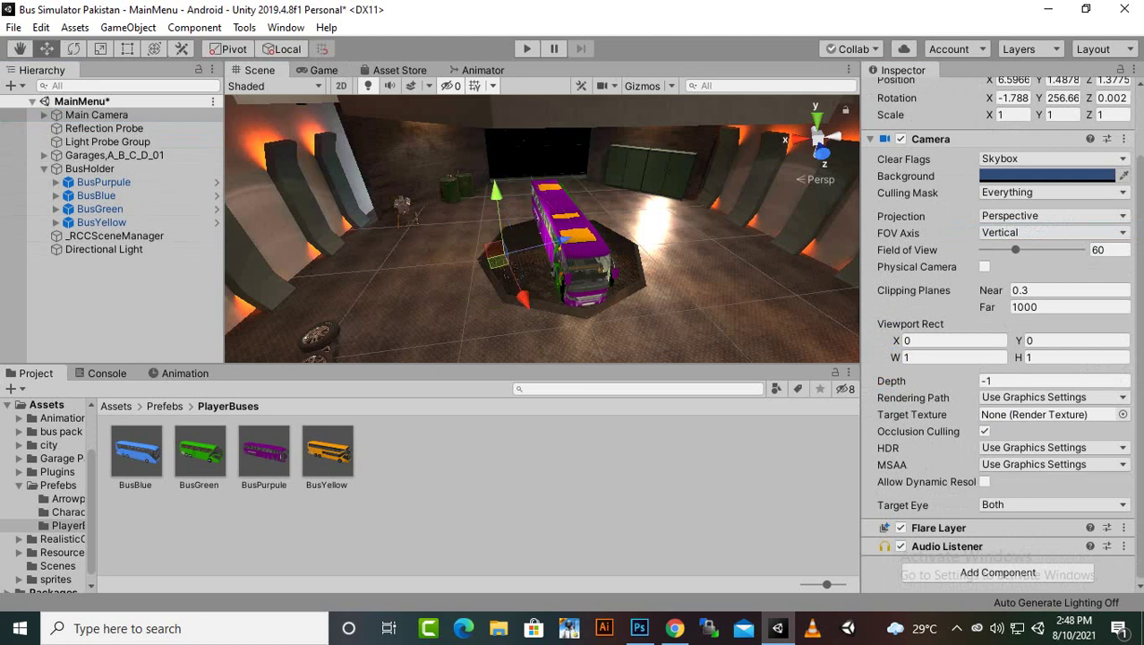
drag(496, 192, 491, 152)
drag(561, 210, 470, 227)
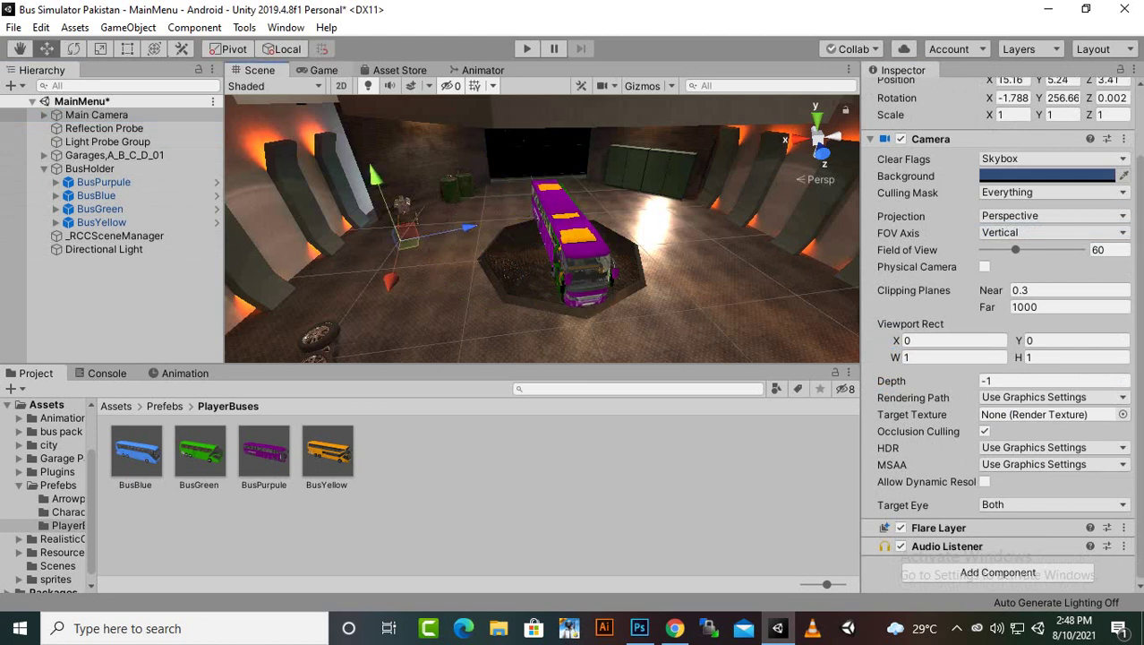
click(324, 70)
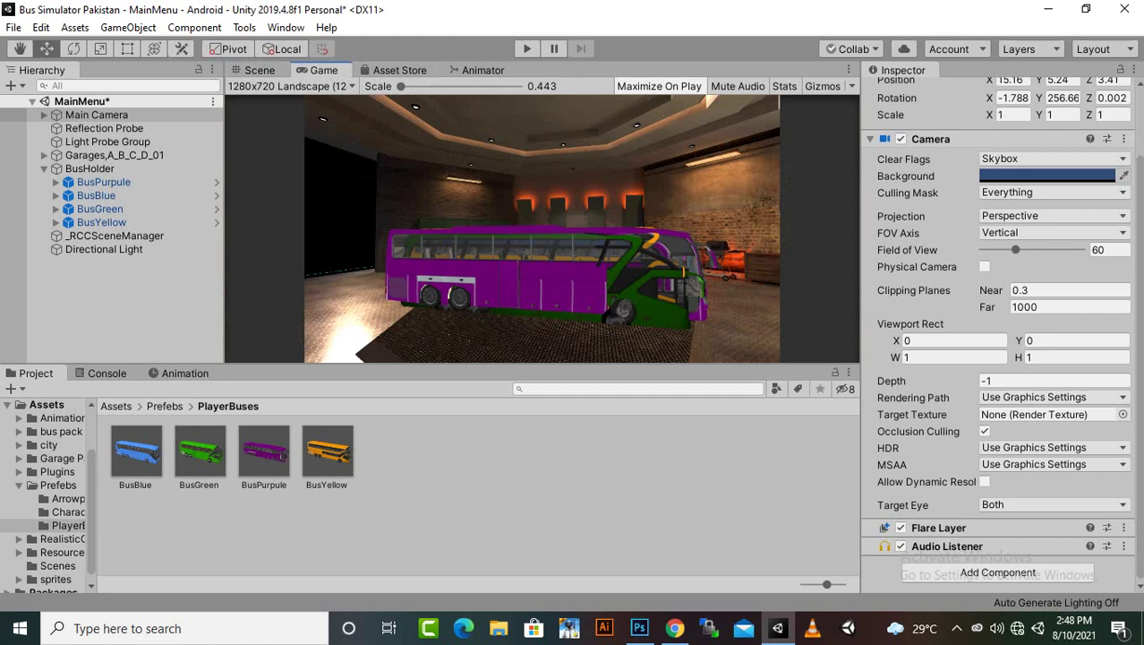
Deactivate the BusBlue, BusGreen and BusYellow objects in the scene, leaving only BusPurpule active
key(alt)
click(260, 70)
click(102, 222)
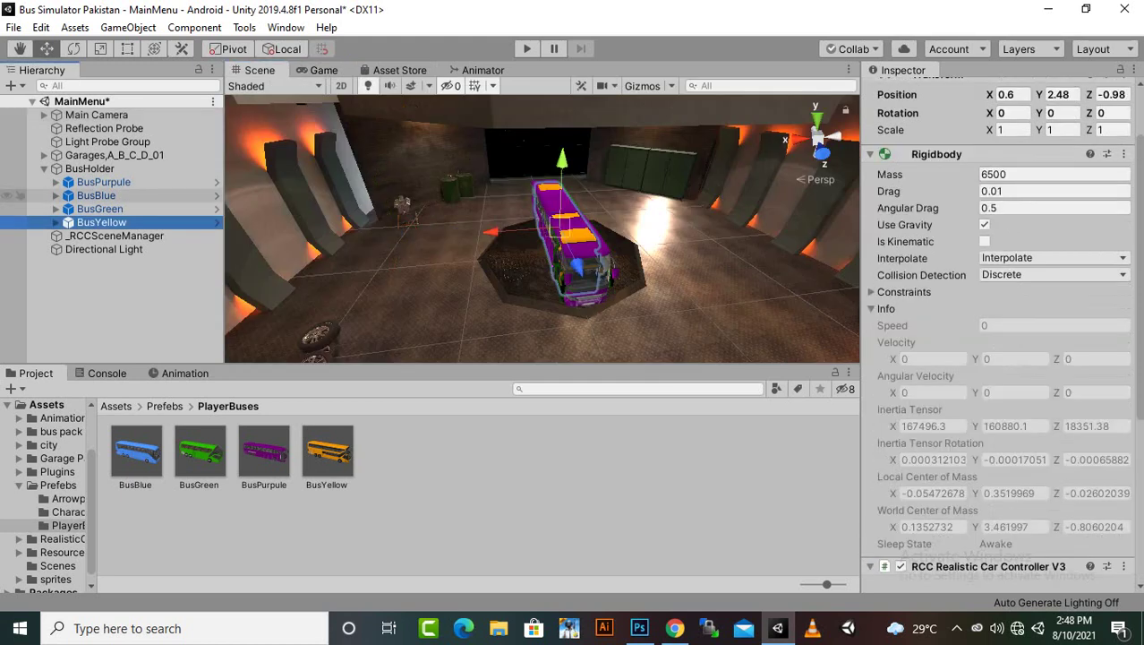
shift+click(96, 195)
scroll(1003, 341, up, 2)
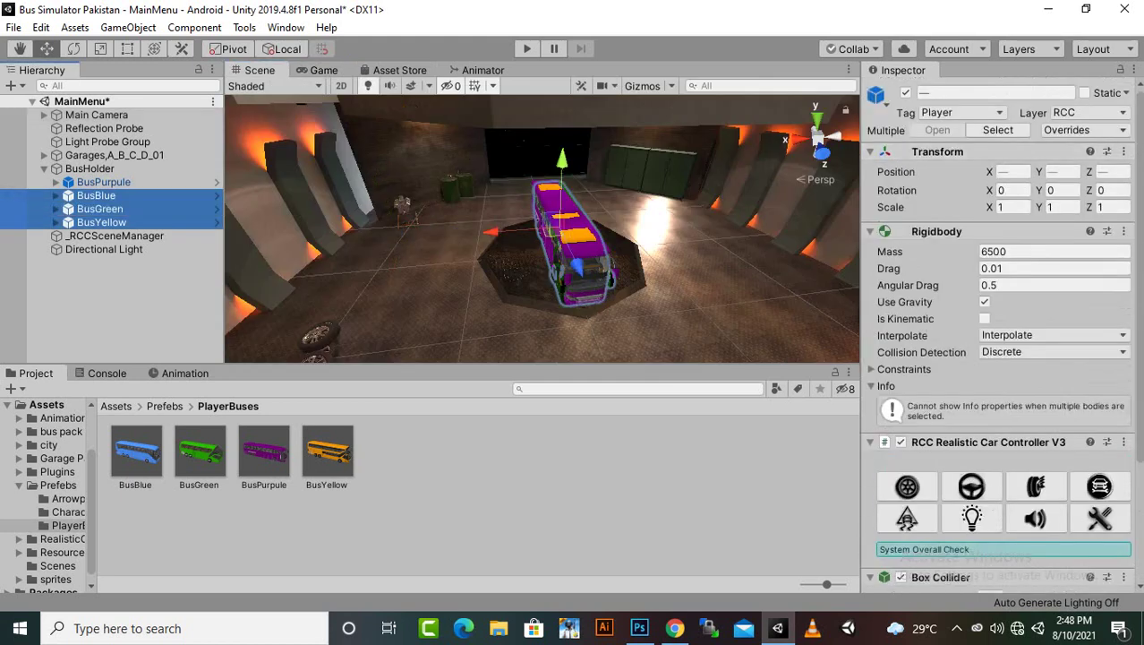
click(905, 93)
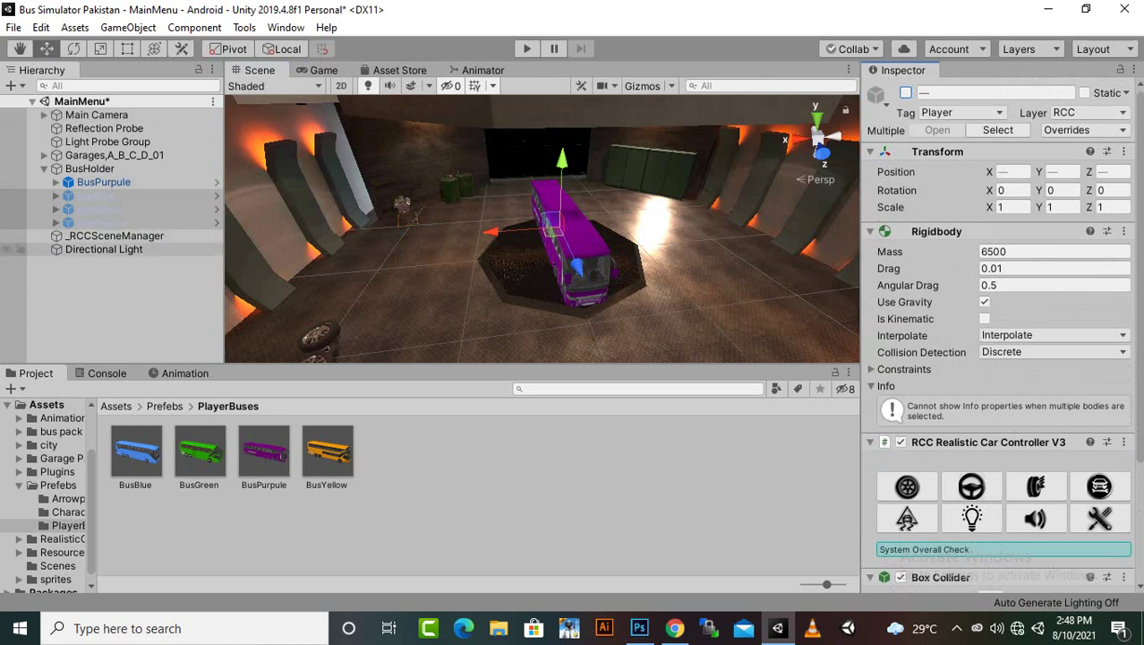
Select Main Camera and dock the Game view beside the Inspector so it shows alongside the Scene view
click(104, 249)
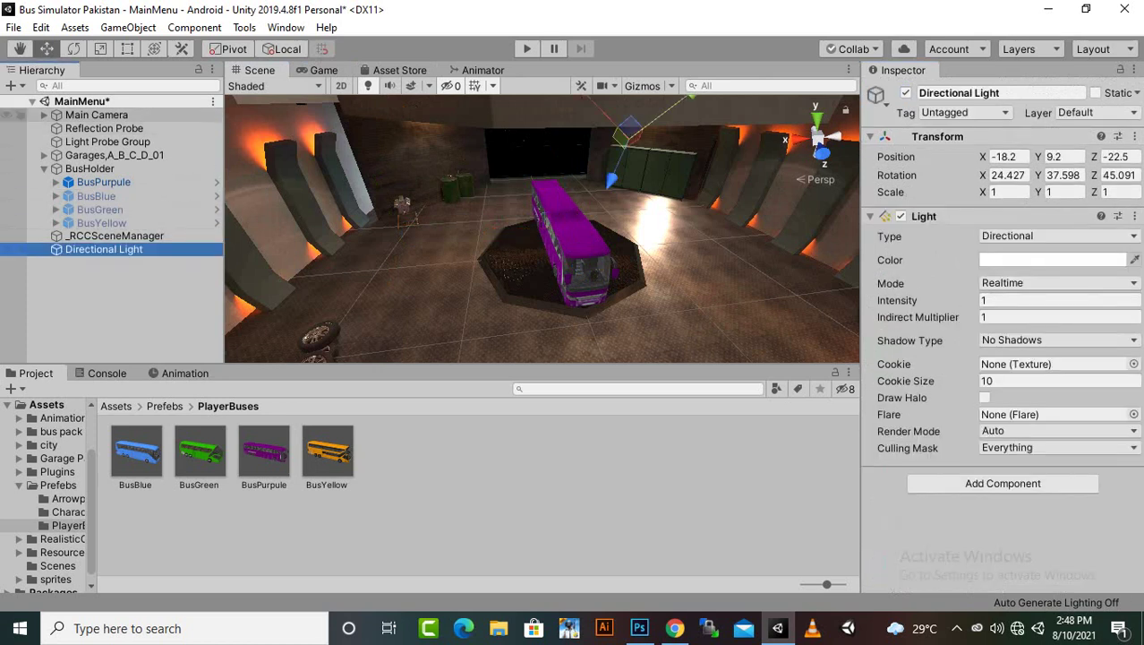
click(97, 115)
click(324, 69)
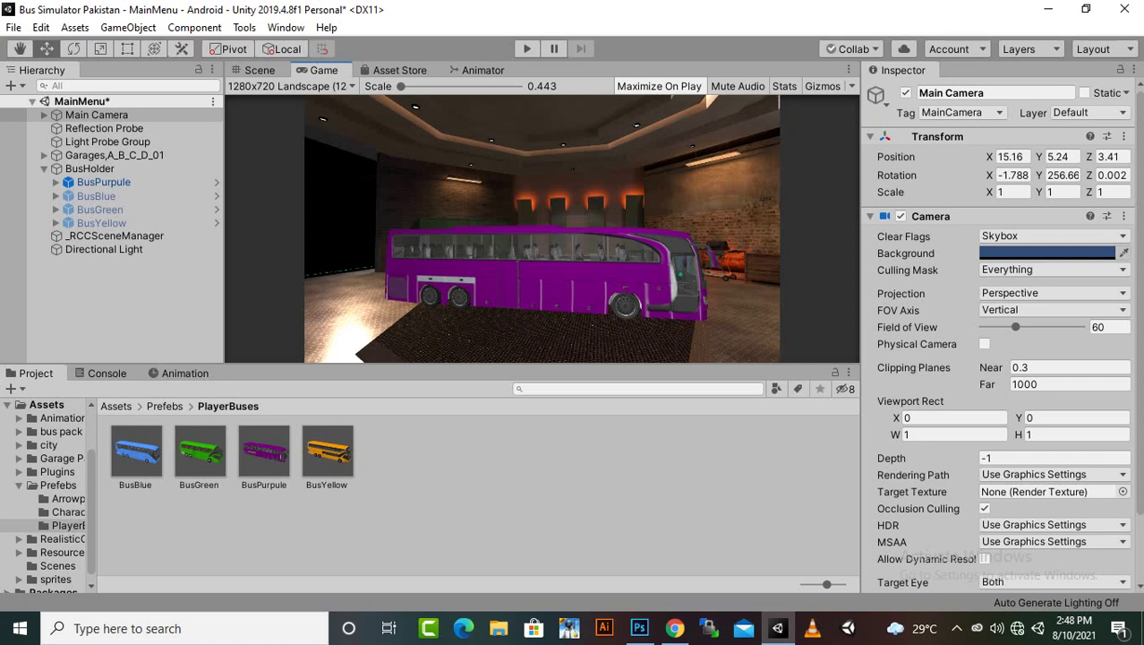
drag(324, 70, 885, 71)
drag(860, 269, 822, 269)
alt+drag(394, 241, 776, 237)
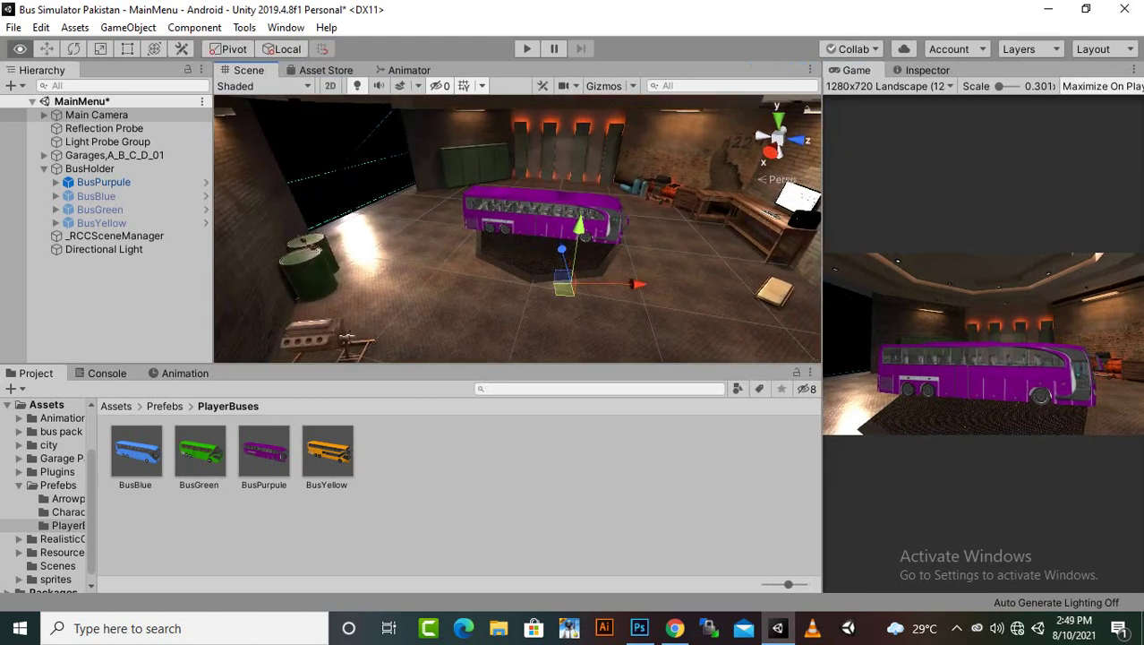
Tilt Main Camera downward and raise it so it looks down on the purple bus
click(48, 49)
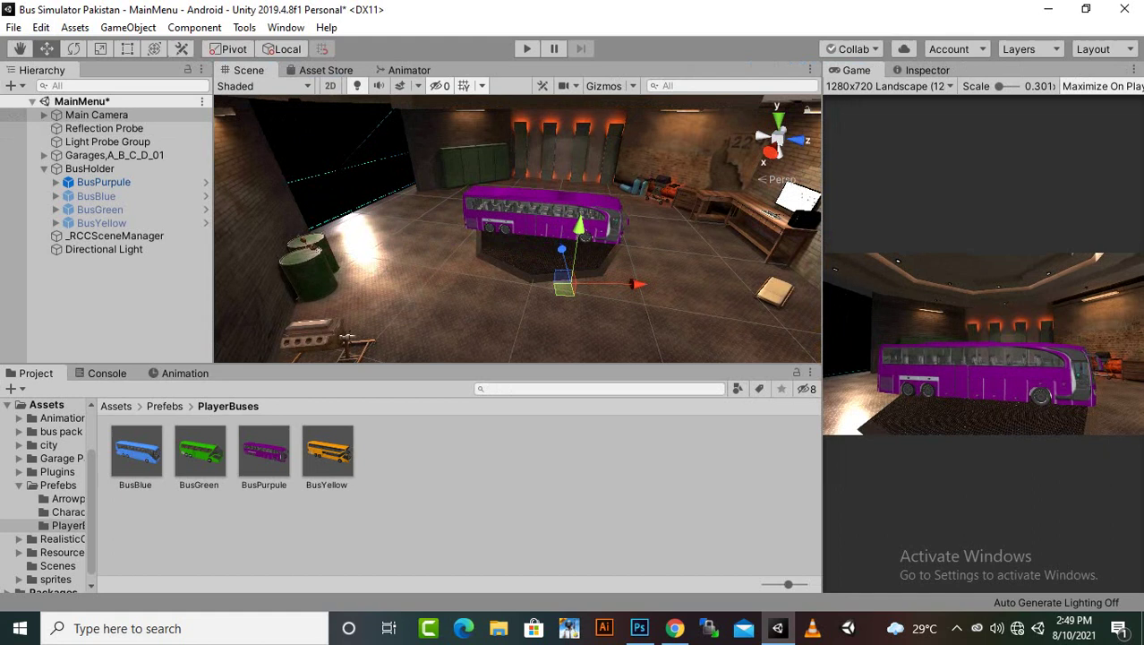
key(e)
drag(590, 282, 591, 256)
drag(591, 331, 592, 330)
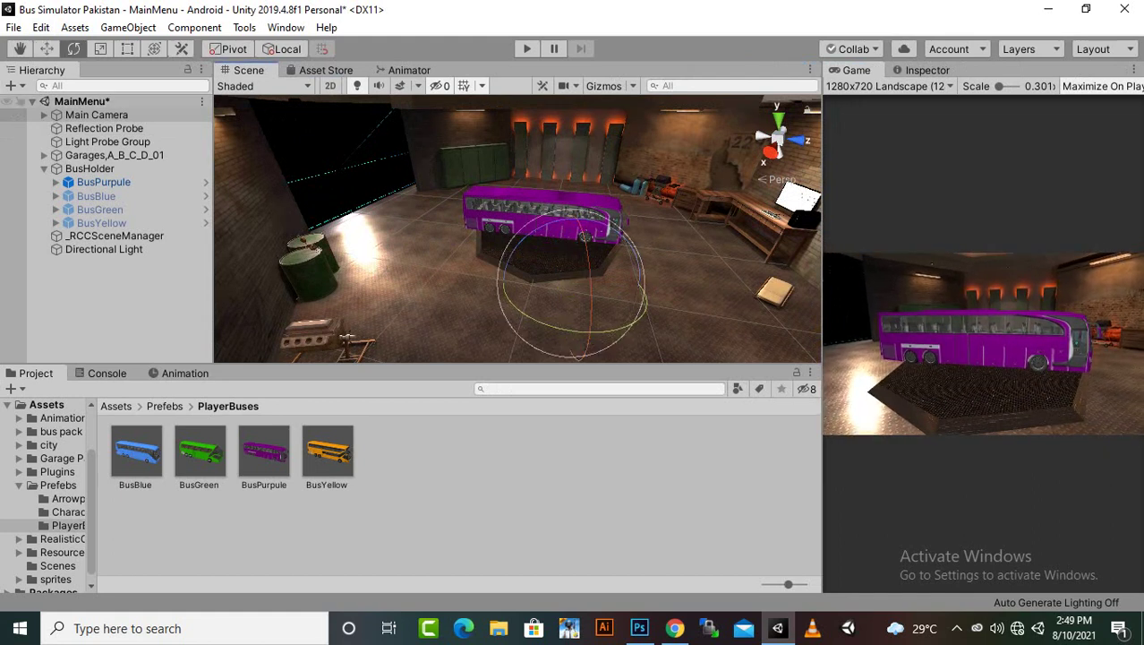
key(w)
drag(575, 220, 581, 158)
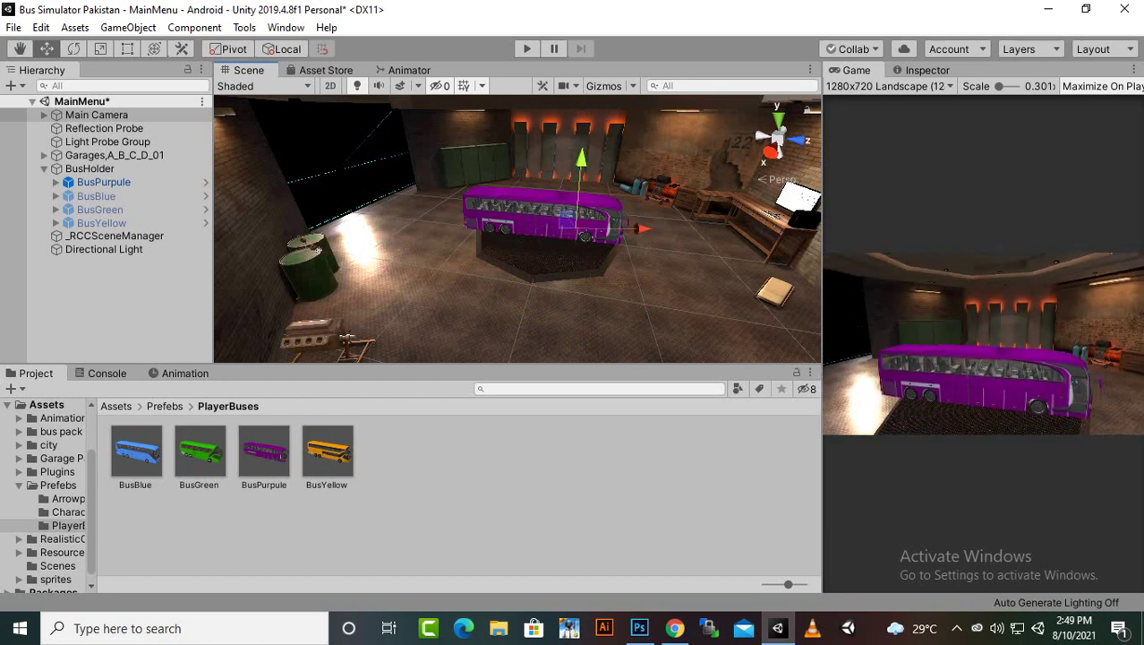
Shift Main Camera sideways toward the green barrels, to about X 21.87, Y 9.81, Z -2.97
alt+drag(403, 224, 531, 242)
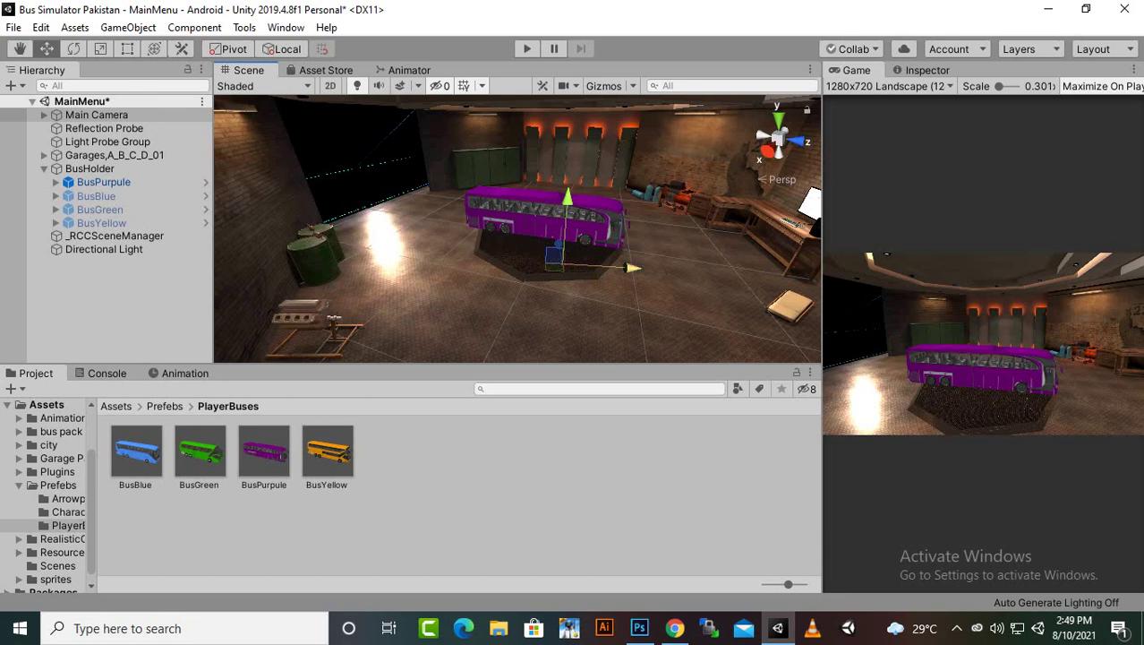
drag(633, 268, 449, 268)
click(73, 50)
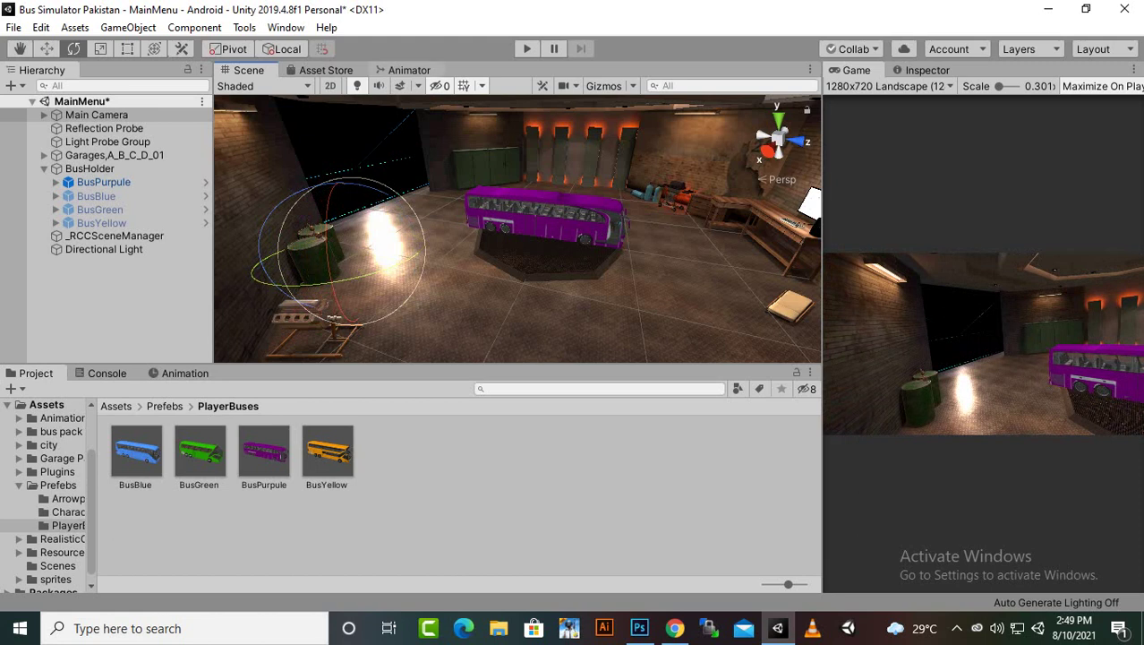
Start creating a new animation clip for Main Camera and browse to the Assets/Animations folder
click(185, 373)
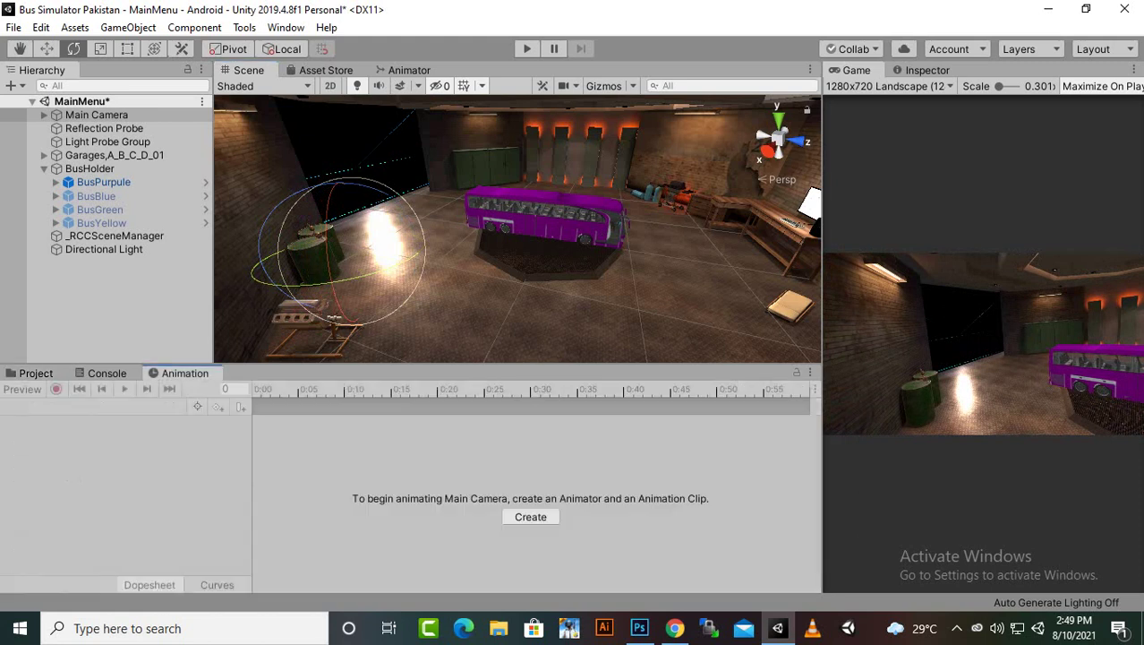
click(97, 116)
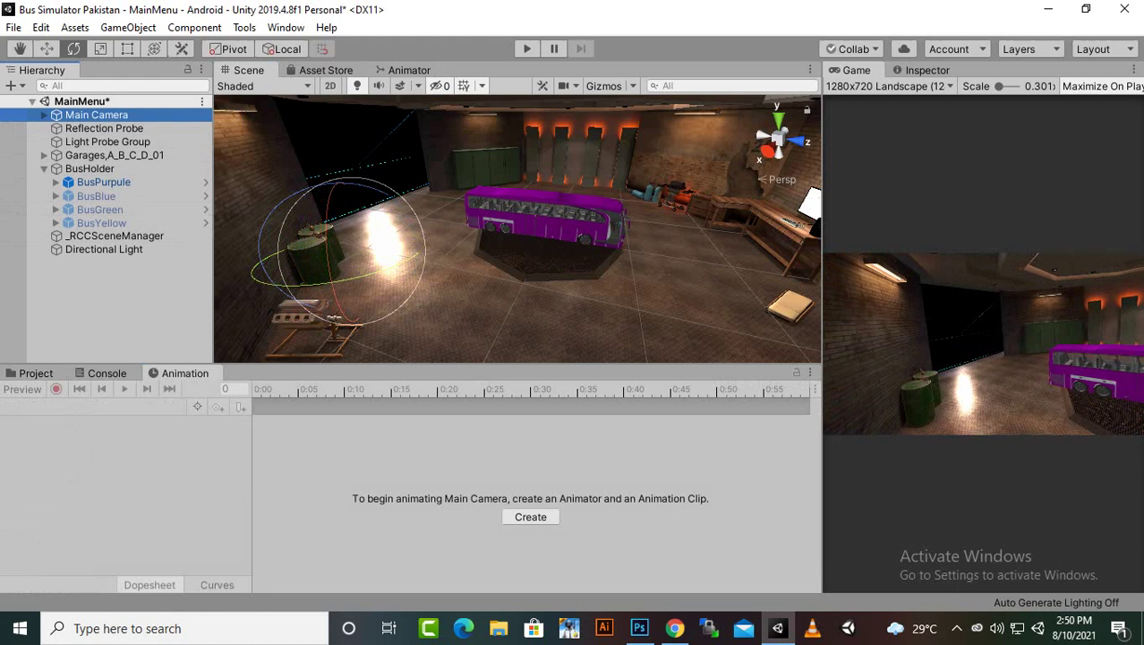
click(531, 517)
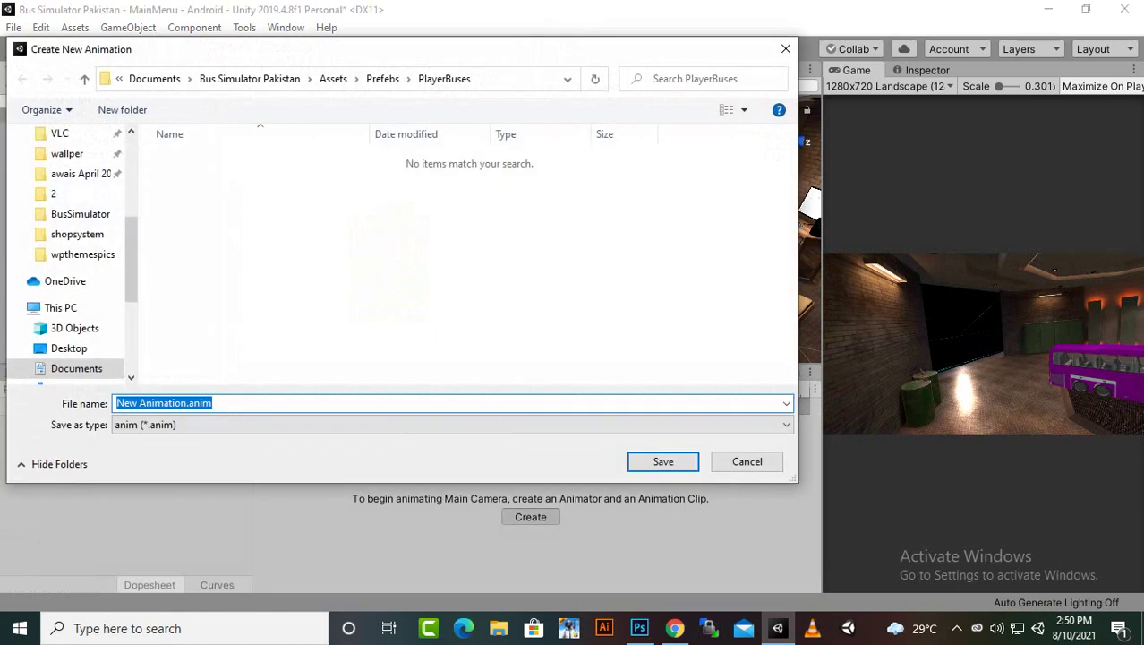
click(335, 79)
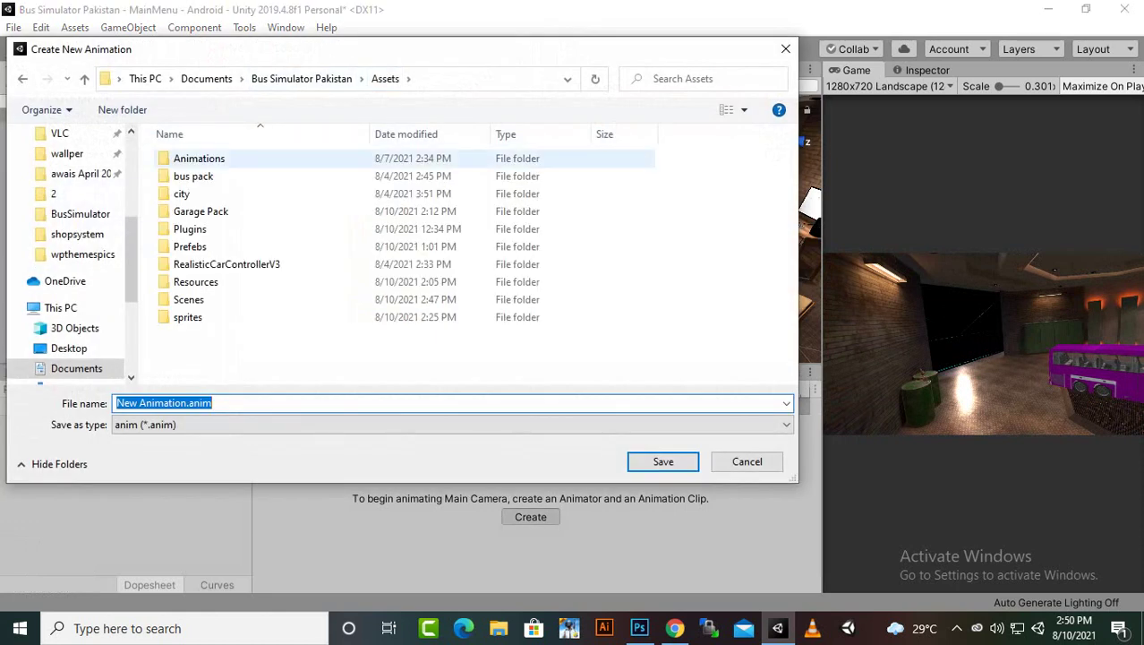
double_click(200, 159)
Create a folder named cameraanimations inside Animations and open it
right_click(271, 237)
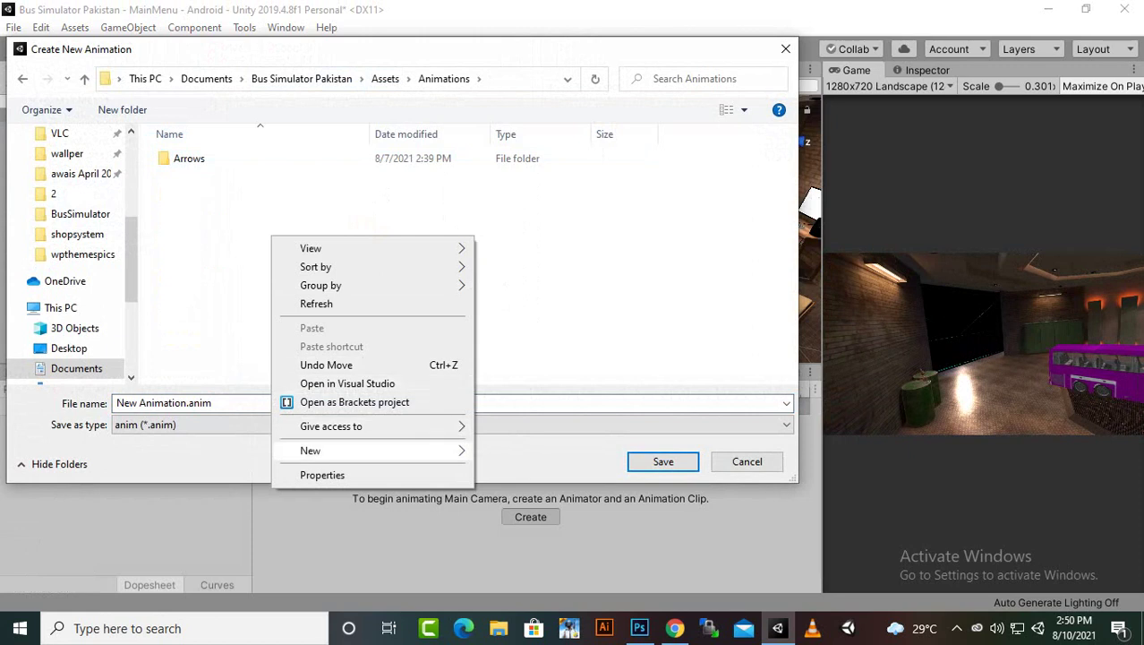
mouse_move(358, 450)
click(517, 239)
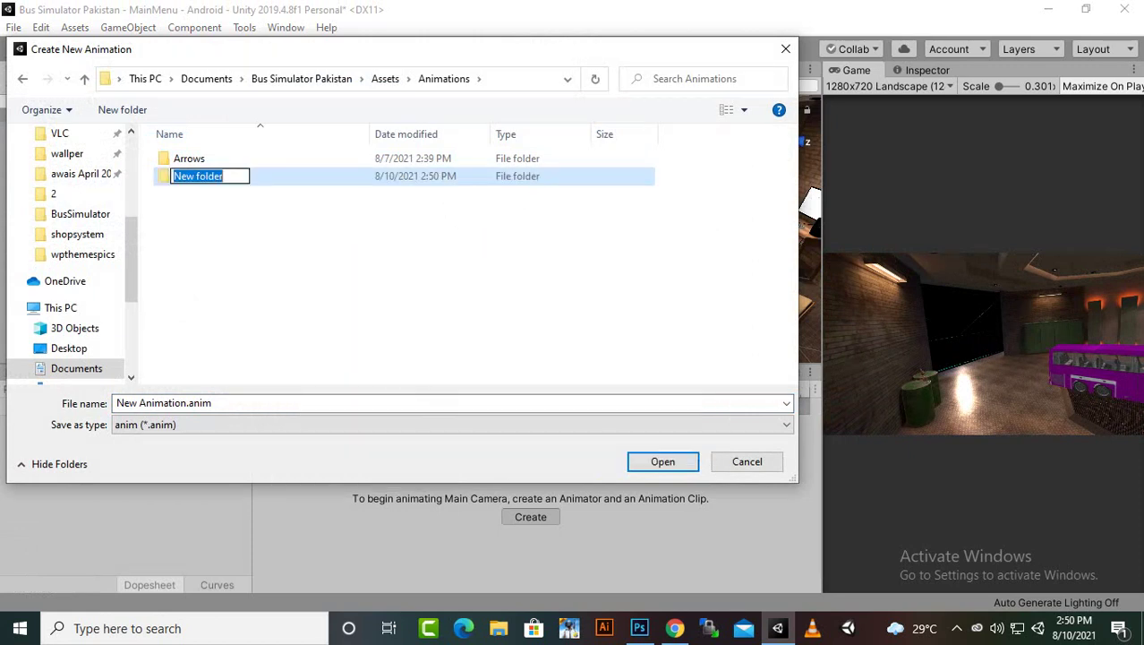
text(camera)
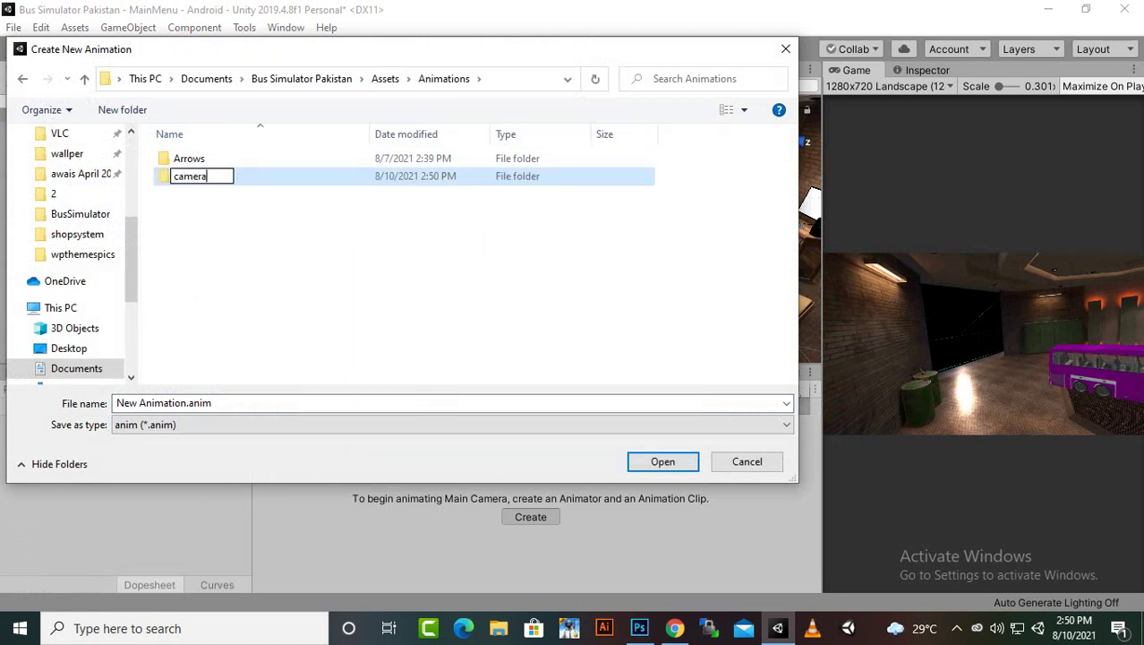
text(animation)
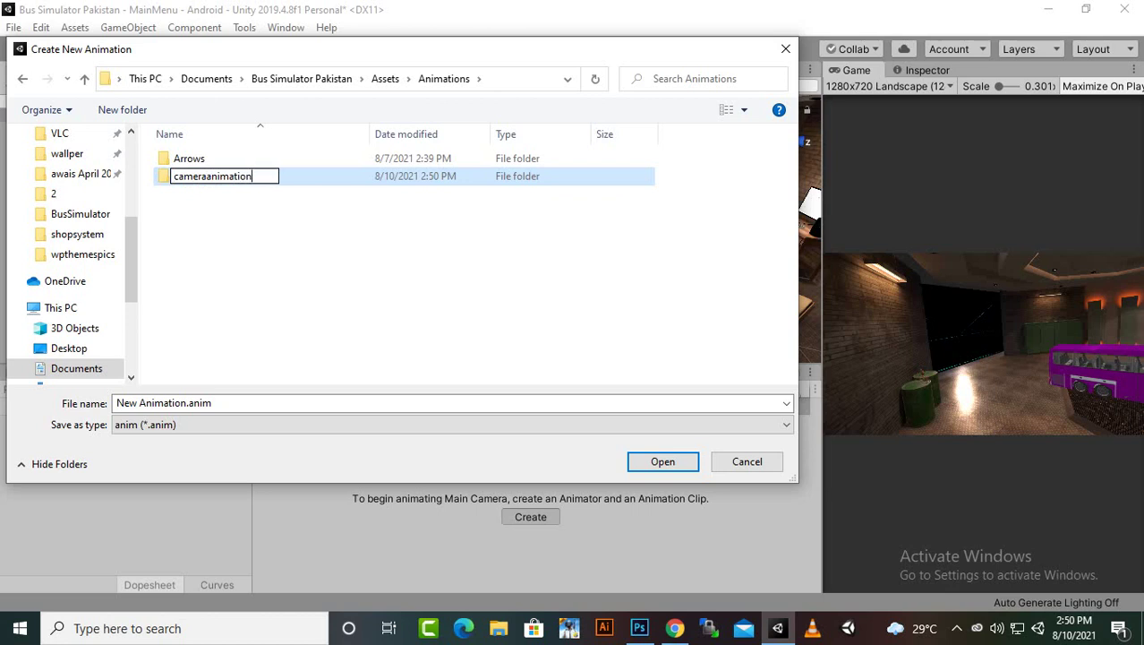
text(s)
key(Return)
key(Return)
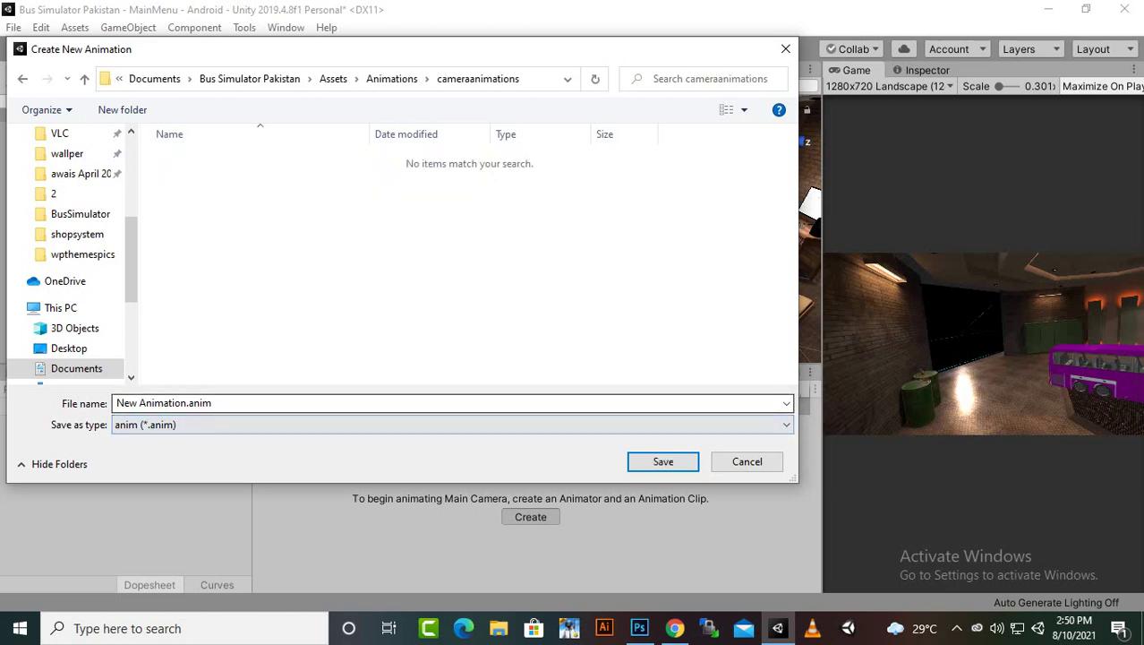
Name the new clip garageAnimation.anim and save it in the cameraanimations folder
click(138, 403)
double_click(138, 403)
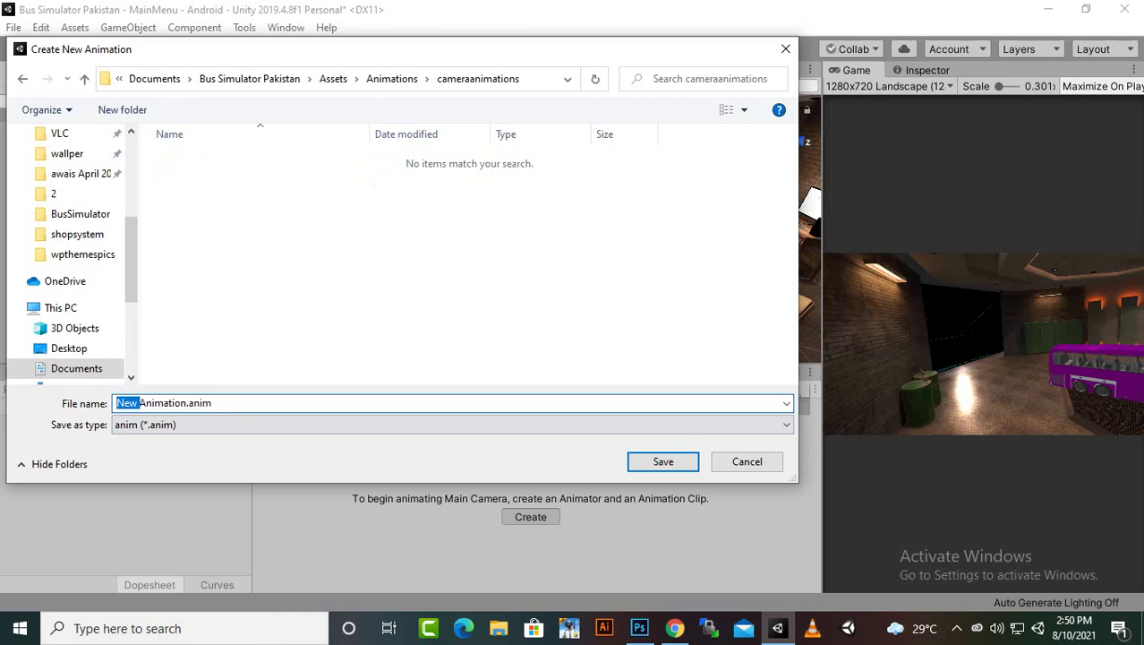
text(garage)
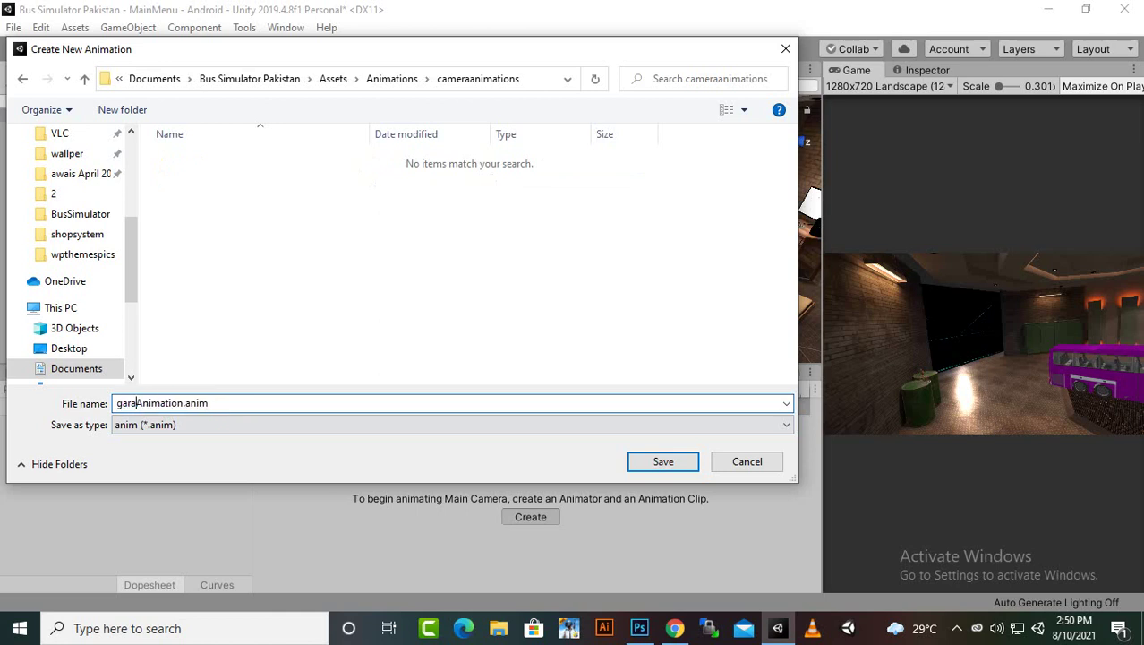
key(Return)
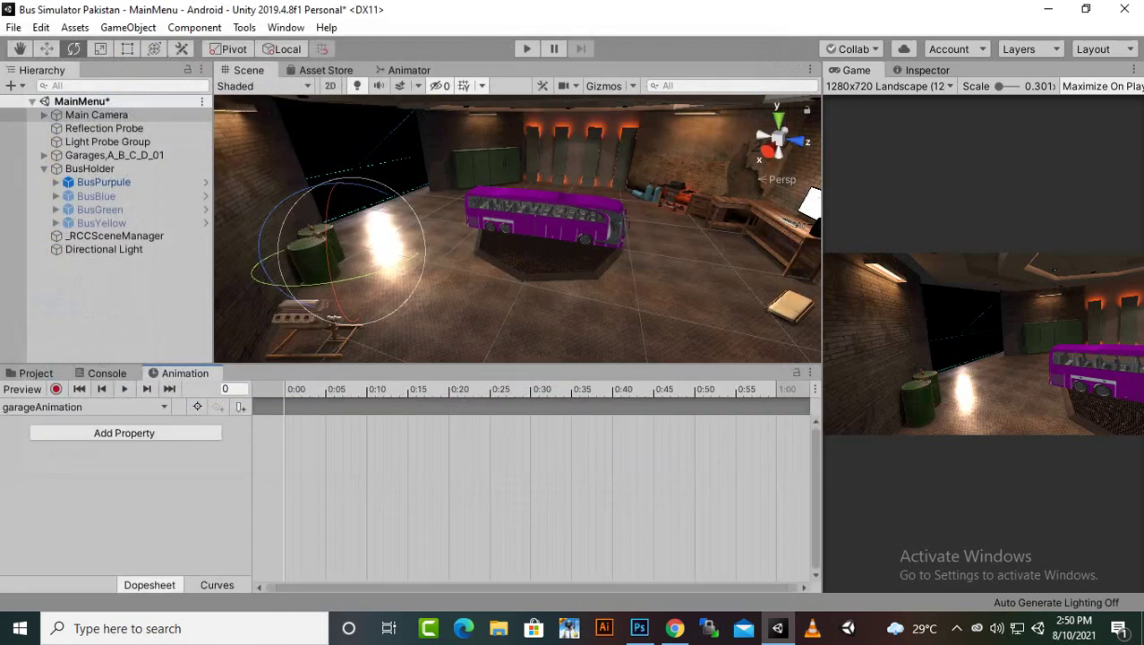
Start recording garageAnimation and key Main Camera's position at frame 0 at about X 21.81, Y 9.8, Z -2.9
click(56, 389)
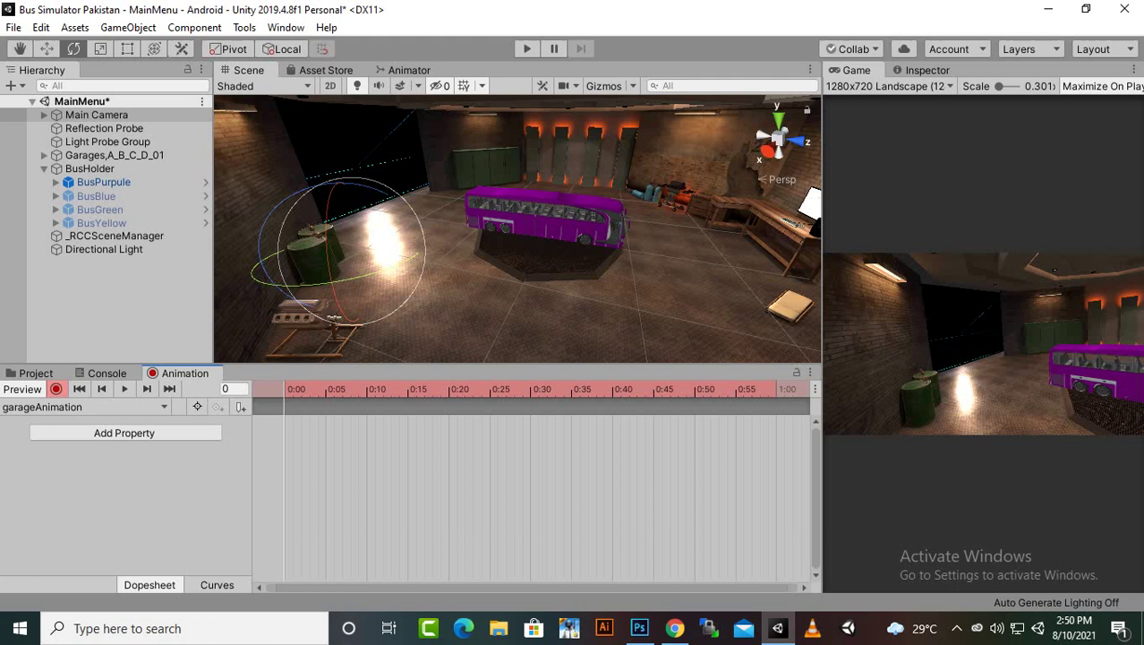
click(97, 114)
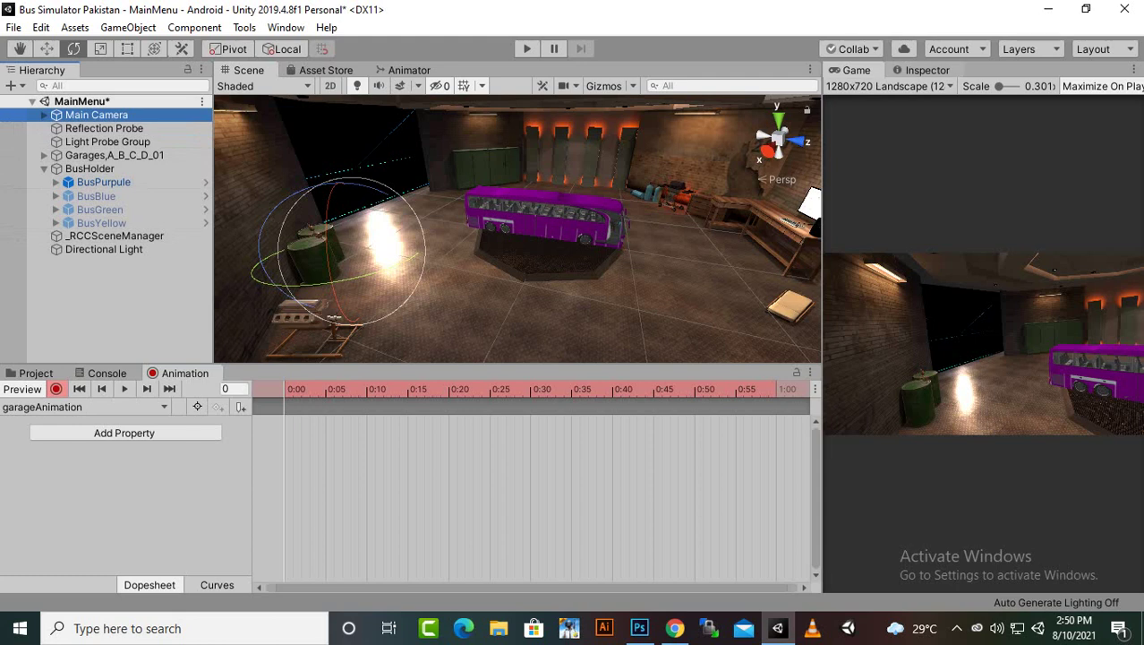
click(927, 70)
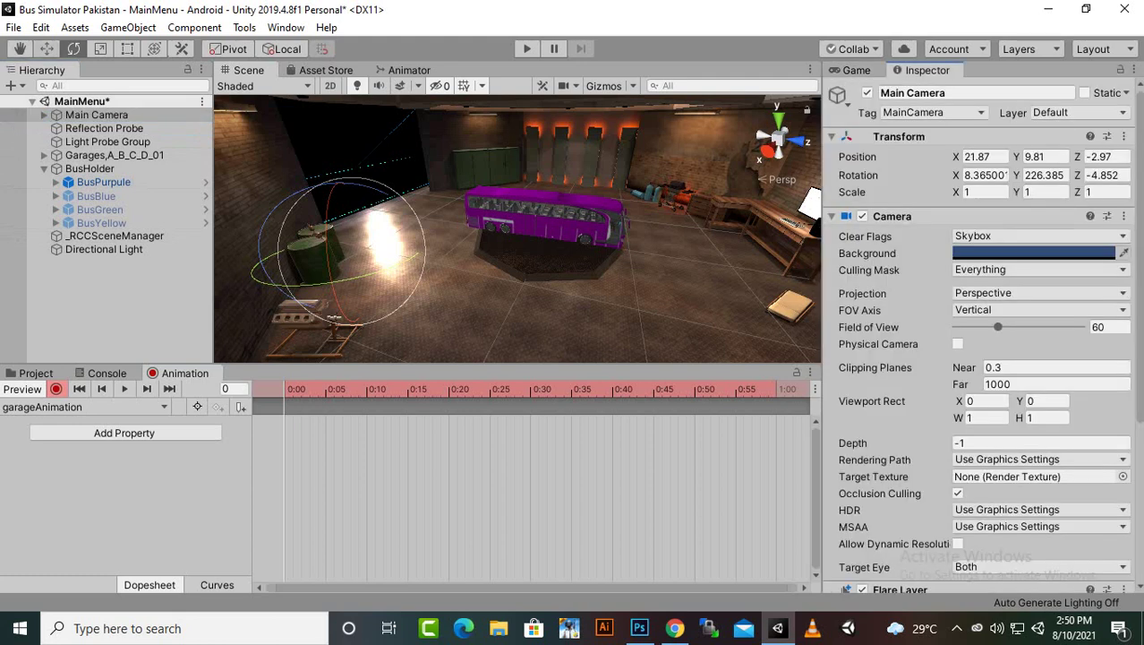
key(w)
drag(422, 243, 426, 243)
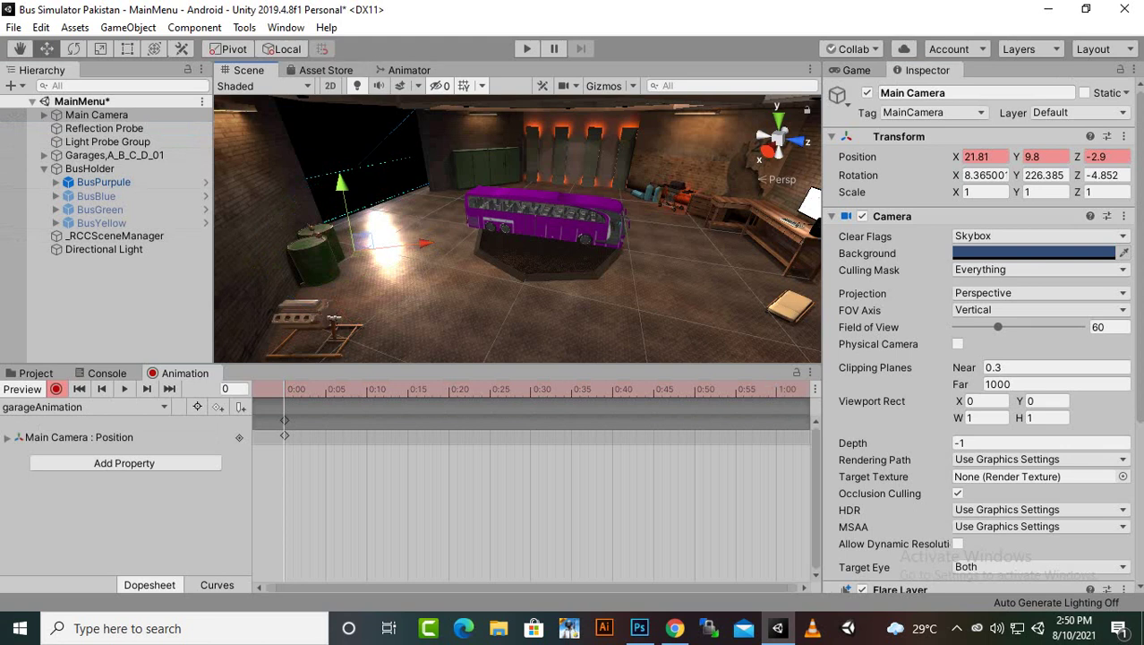
Key Main Camera at frame 30 in garageAnimation, moving it along the purple bus and turning it slightly, with the game view shown
click(856, 71)
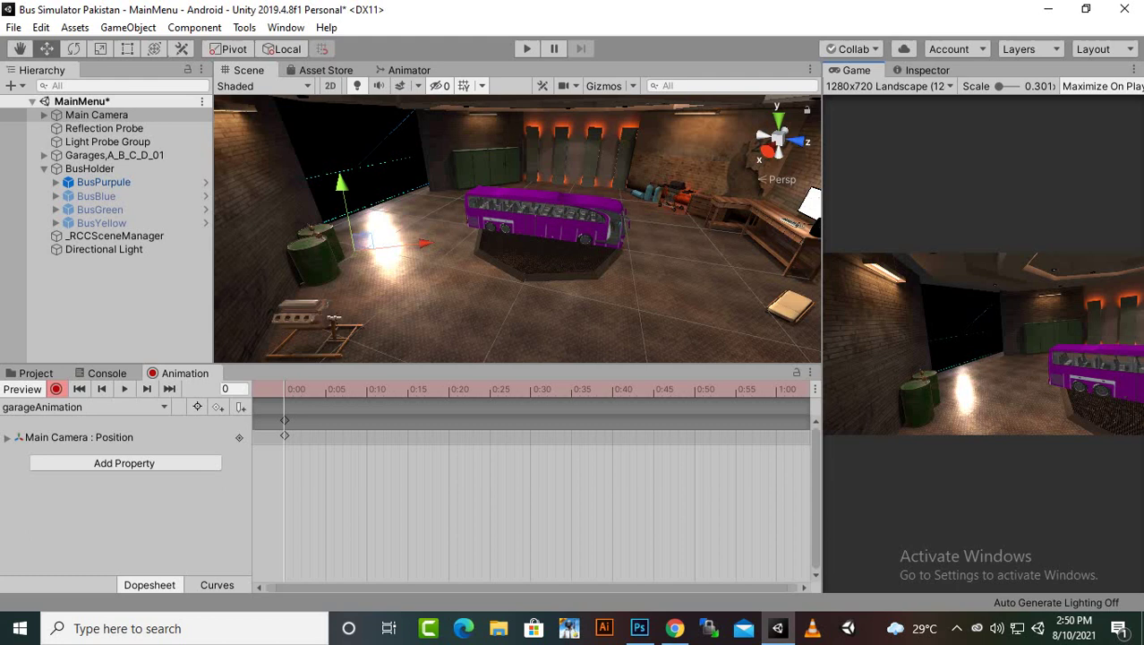
click(530, 390)
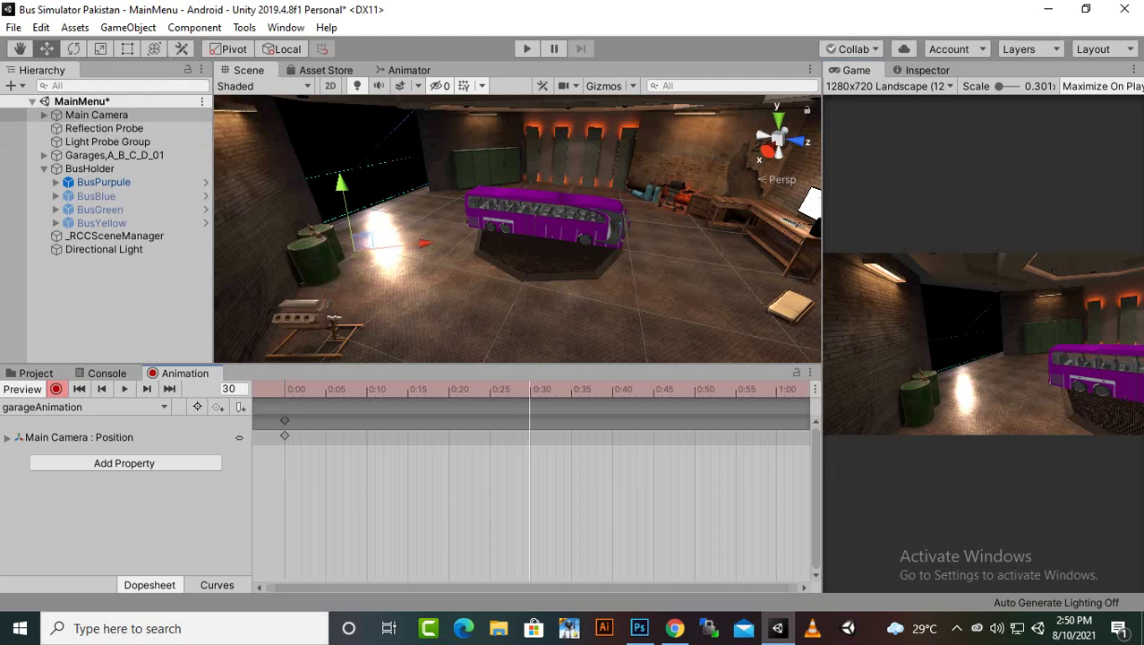
drag(425, 243, 605, 223)
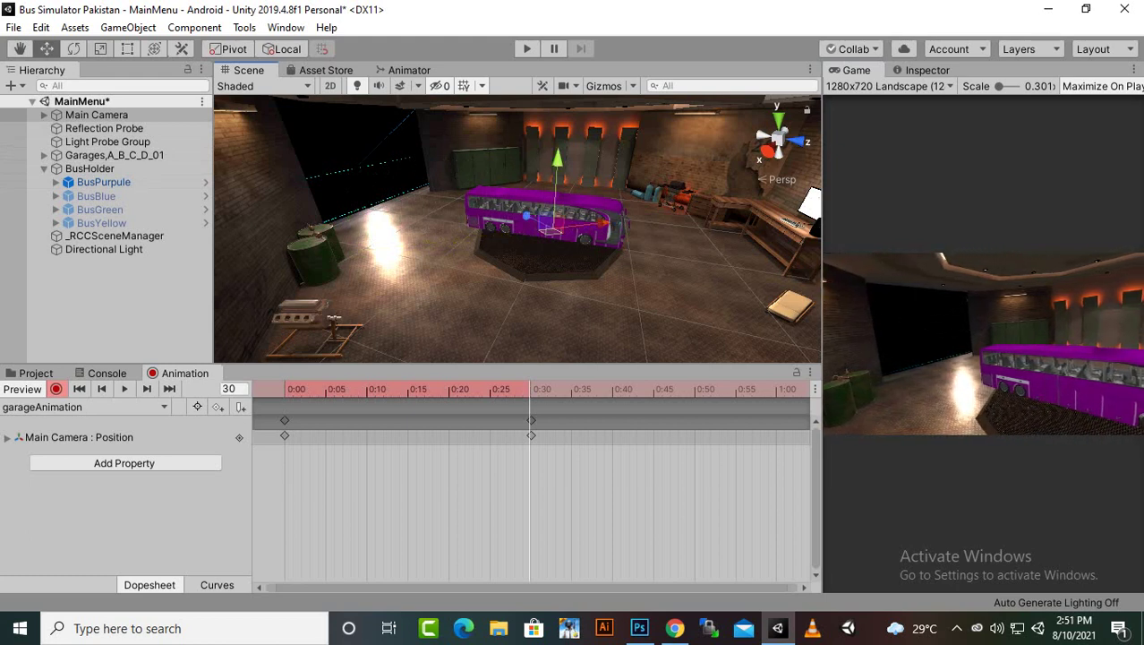
click(74, 49)
drag(589, 251, 554, 254)
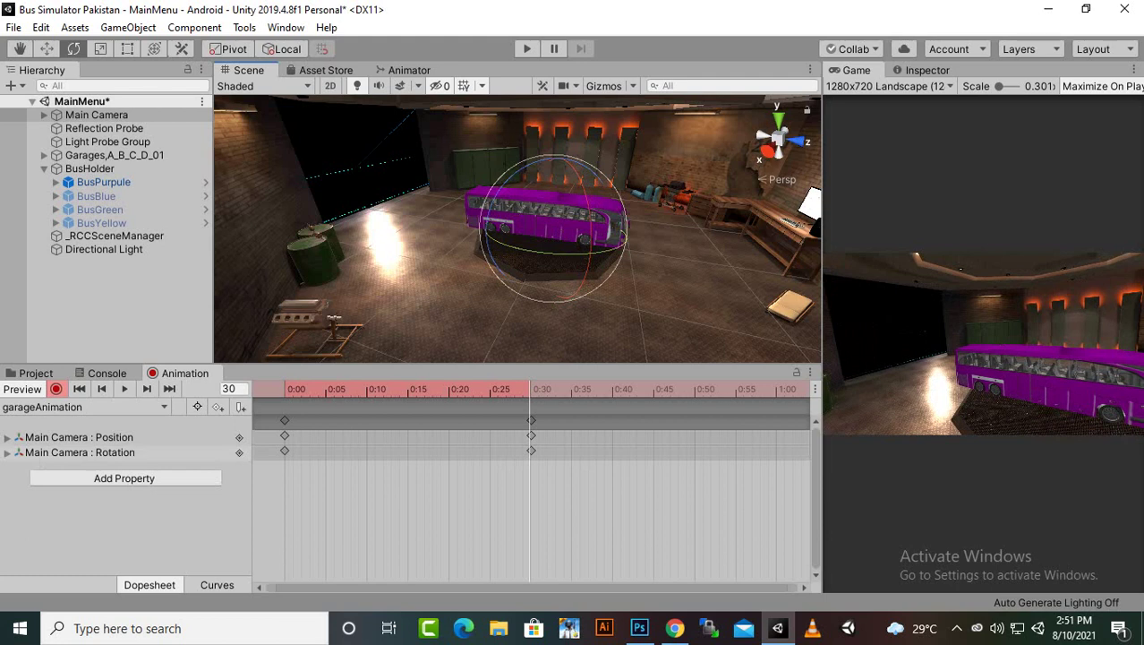
Key Main Camera at frame 60, moving it past the bus's front, turning it toward the bus and pulling it back
click(776, 391)
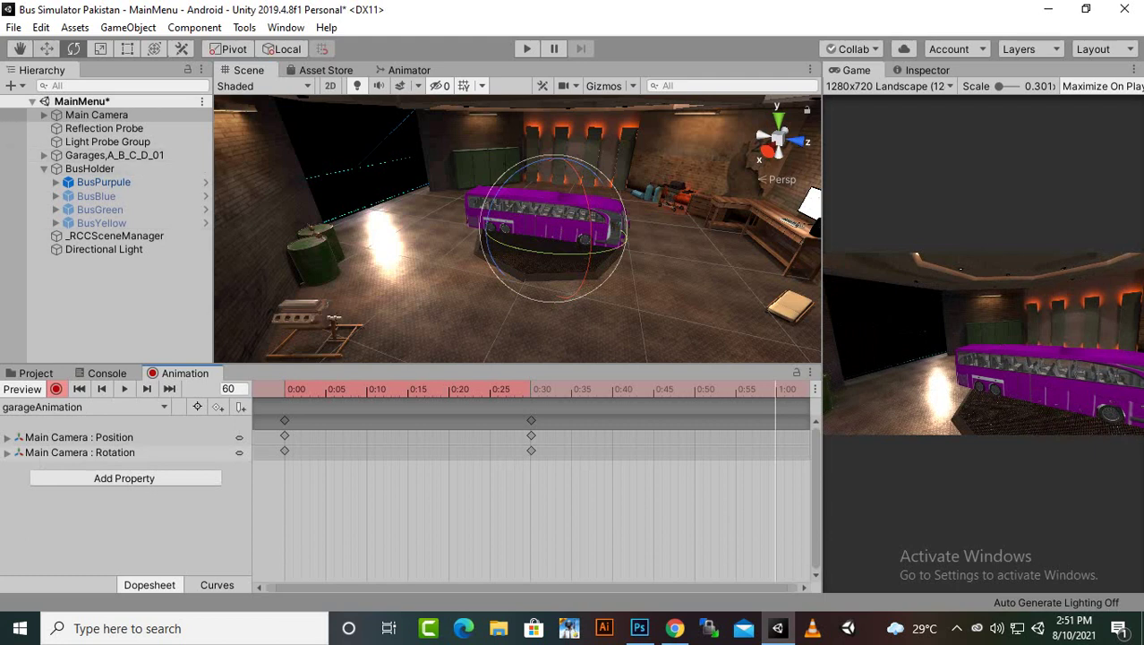
click(47, 48)
drag(613, 226, 732, 218)
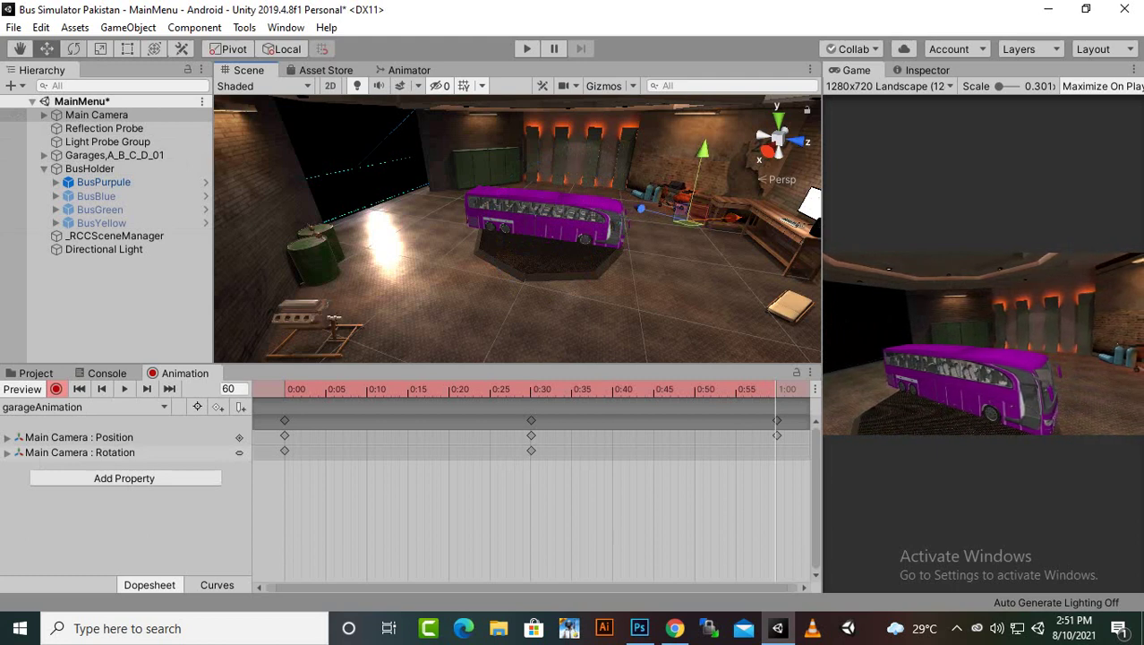
key(e)
drag(717, 240, 749, 243)
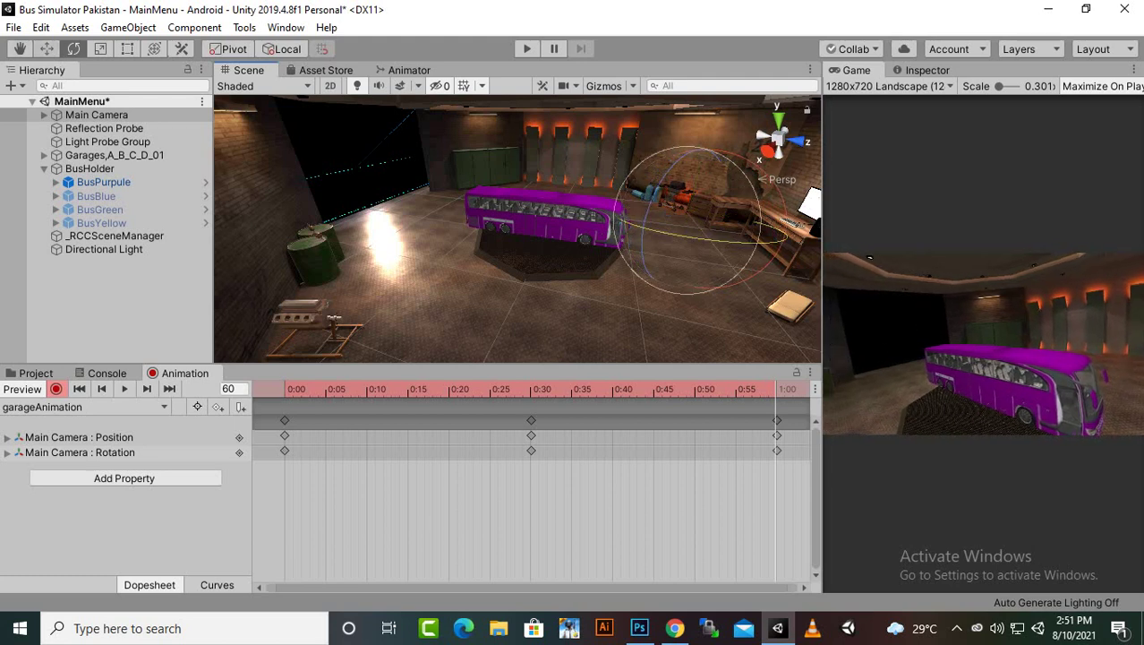
click(46, 49)
drag(633, 209, 688, 220)
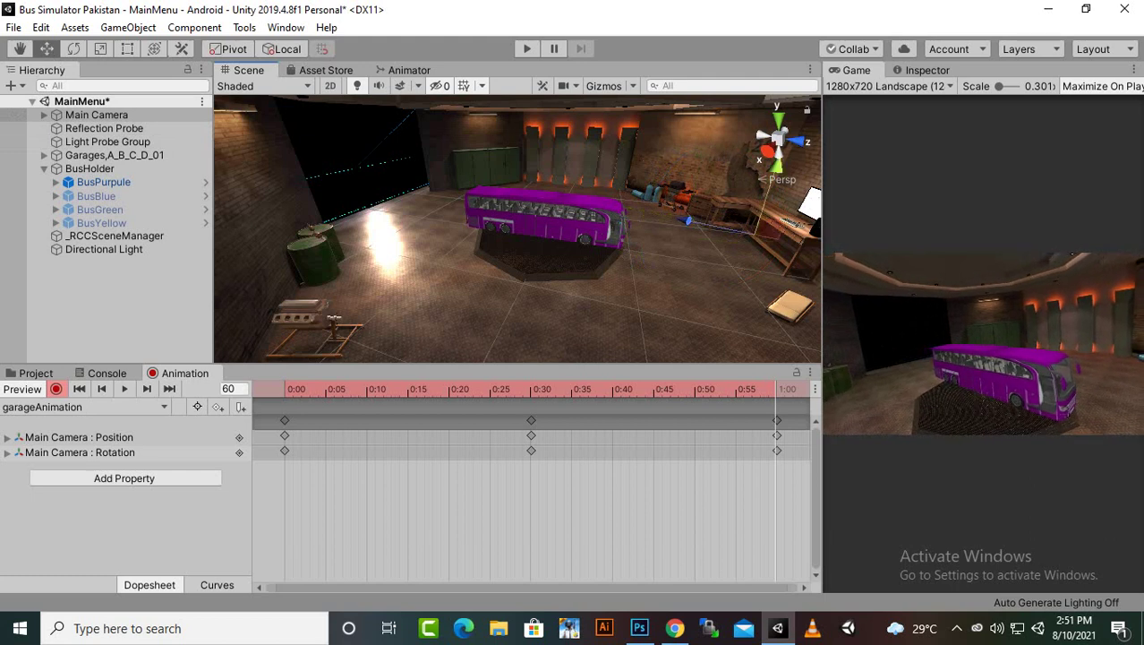
Key Main Camera at frame 90, repositioning it off the bus's front corner and rotating it to frame the whole bus
scroll(534, 502, down, 11)
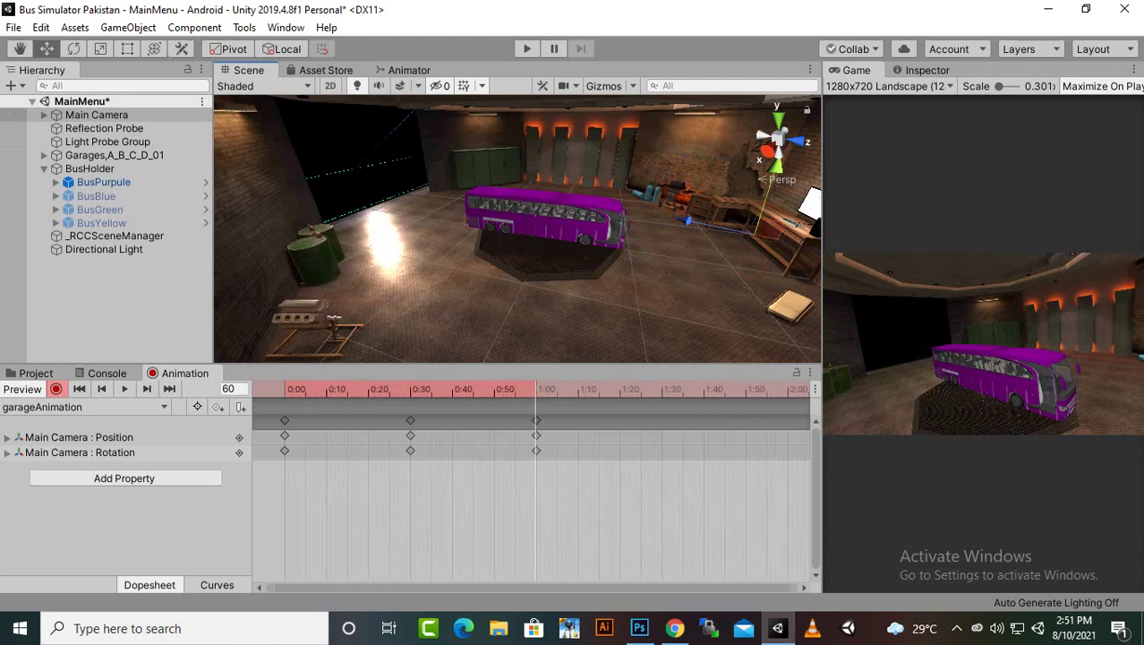
click(662, 390)
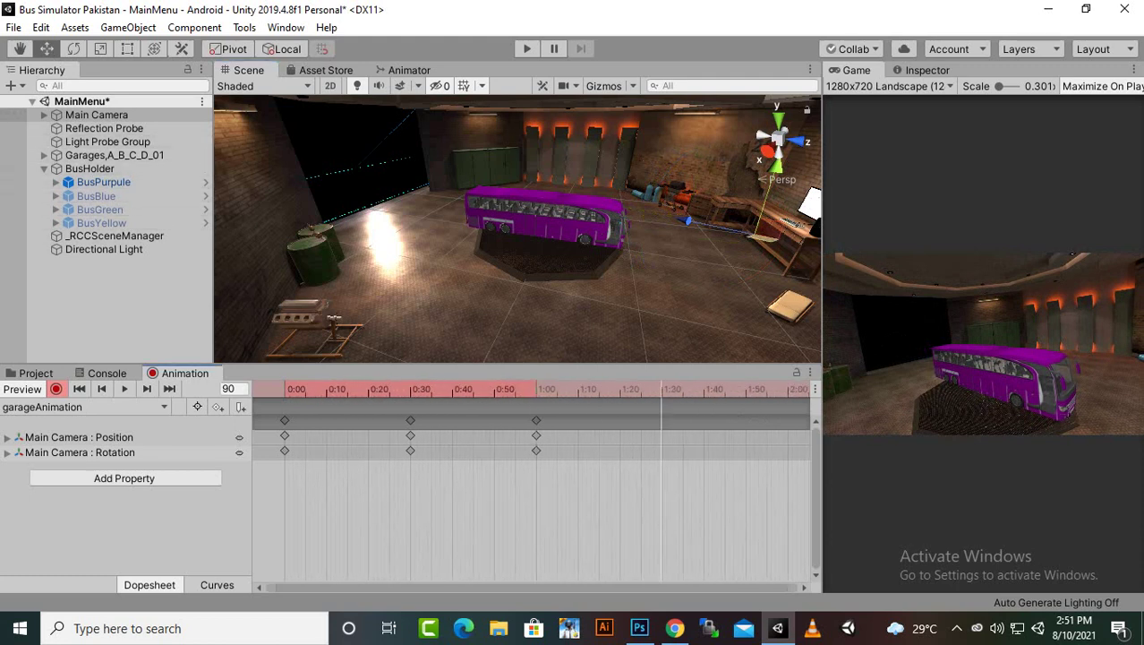
scroll(517, 228, down, 5)
scroll(517, 229, up, 6)
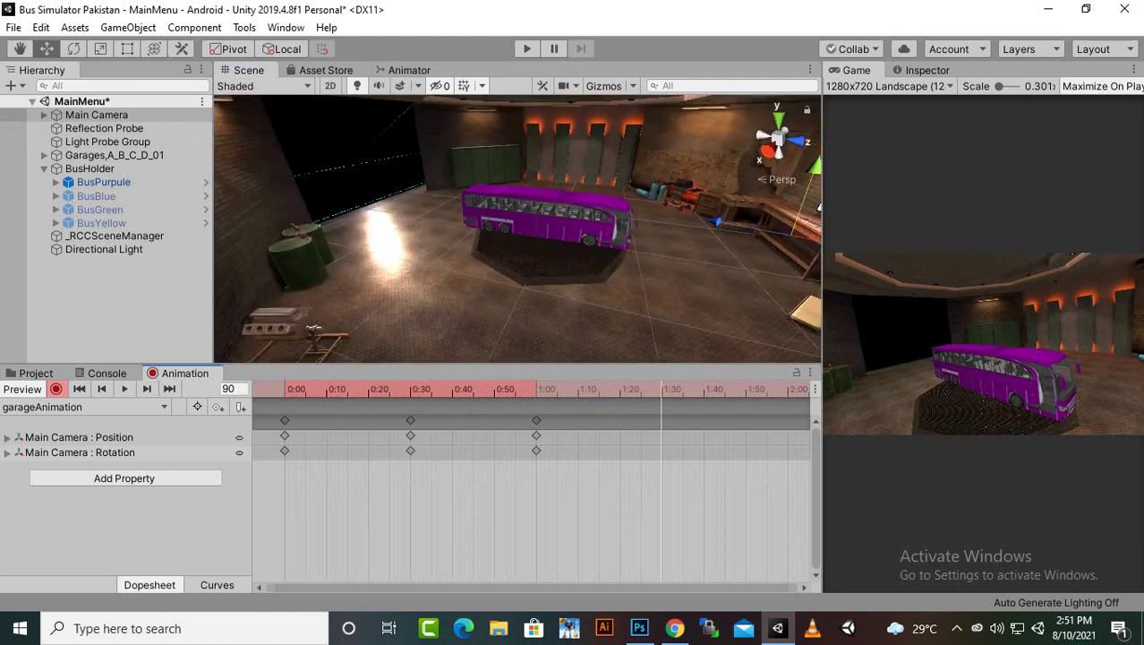
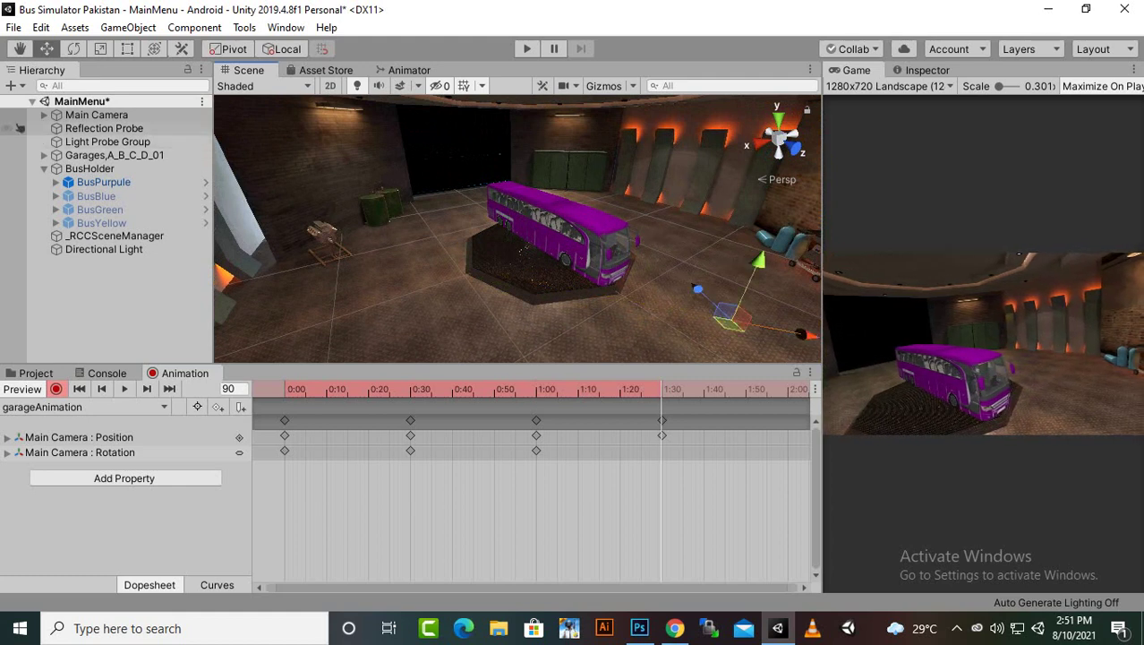
key(e)
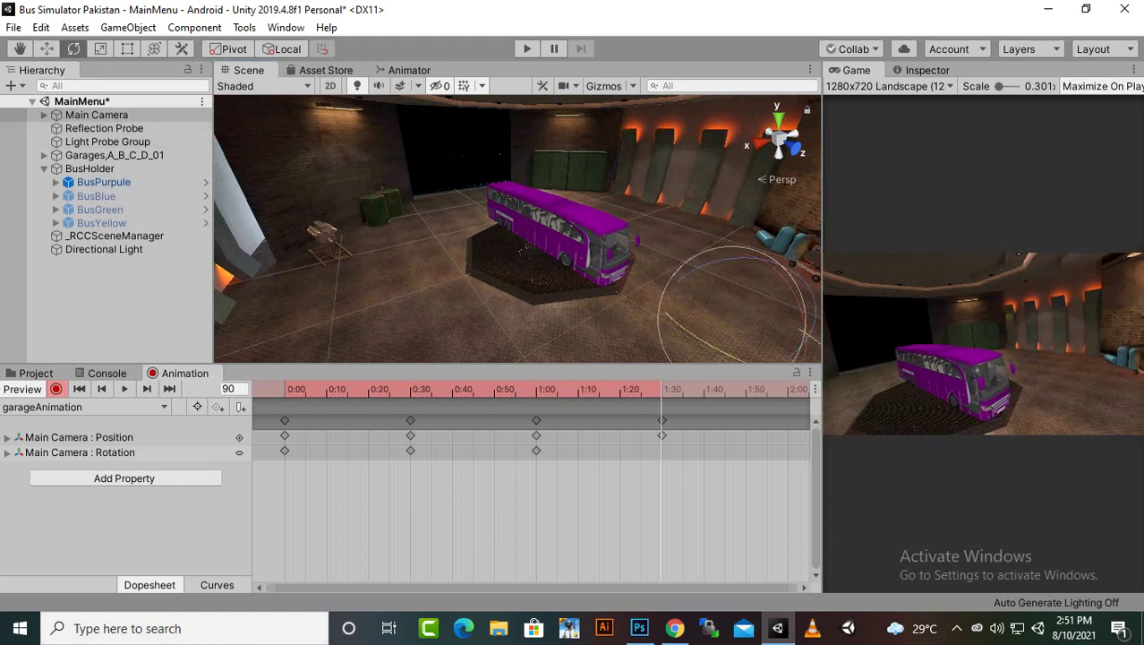
drag(714, 347, 770, 374)
key(w)
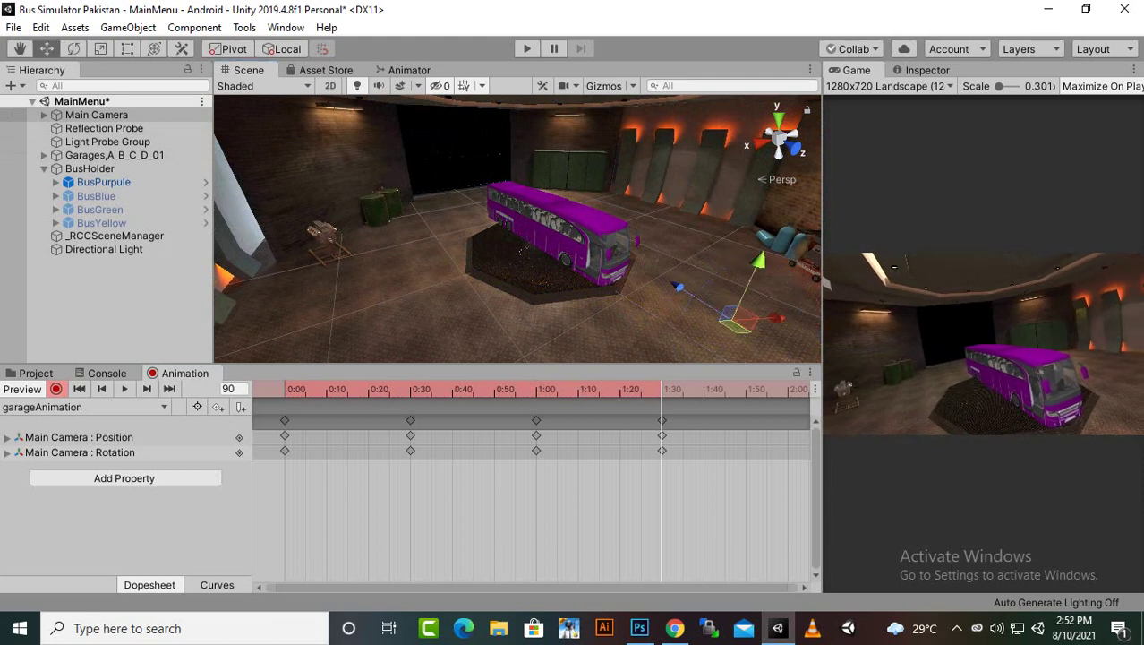
drag(679, 287, 650, 269)
drag(720, 234, 702, 280)
drag(732, 334, 778, 330)
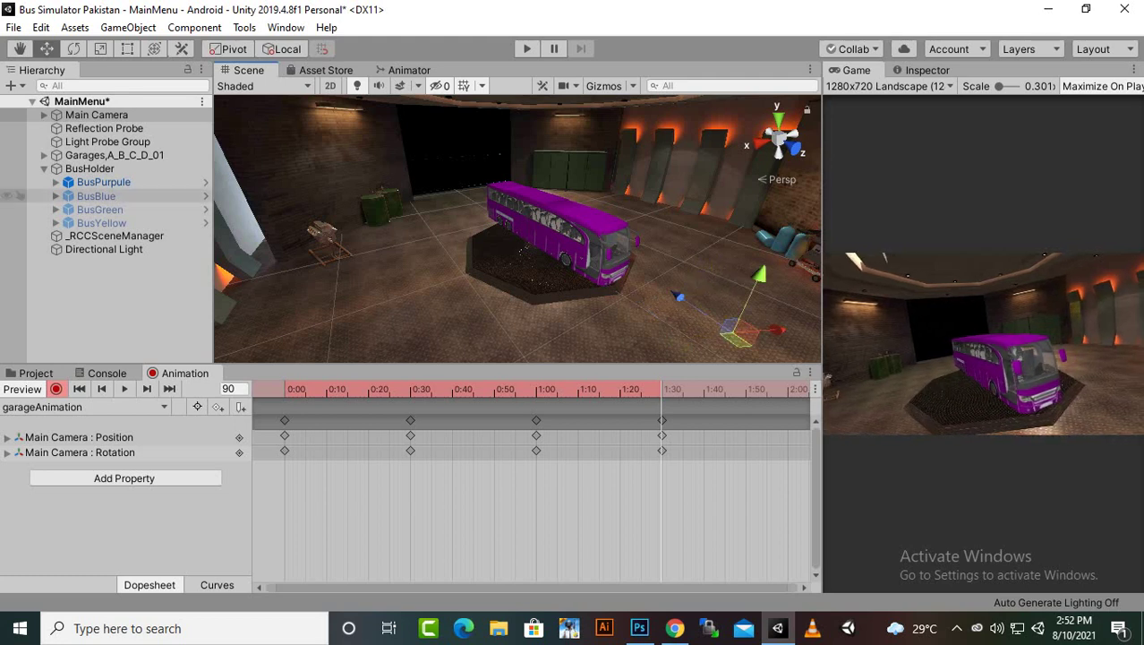
Key Main Camera at frame 120, moving it across the bus's front, turning it toward the garage wall and pulling it back
click(788, 391)
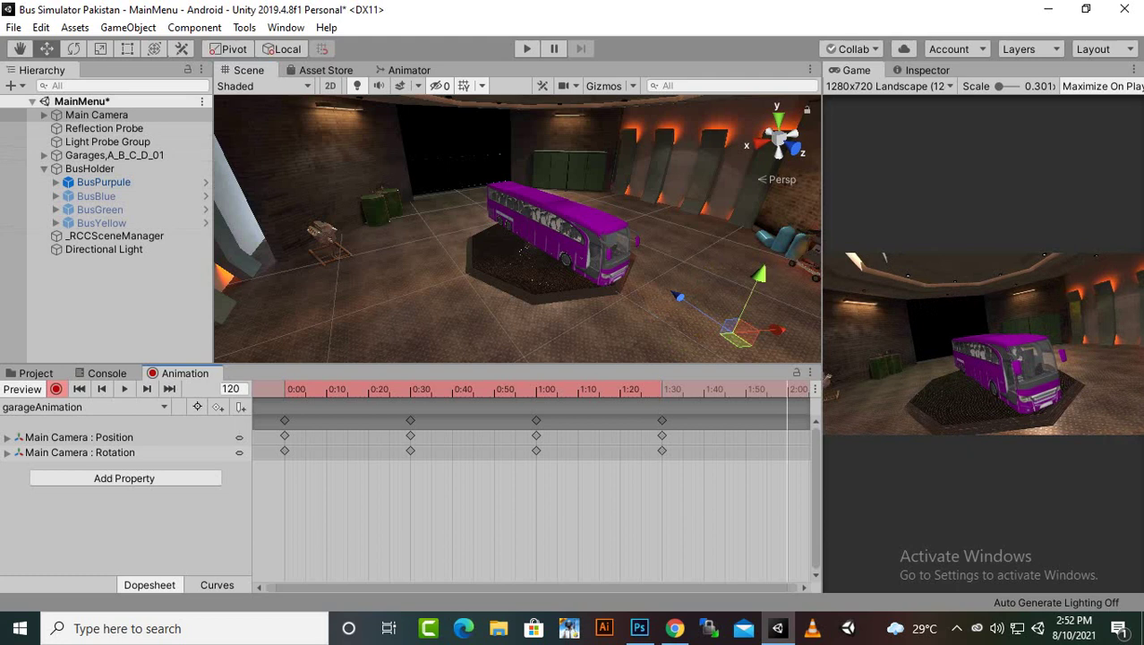
drag(776, 329, 897, 324)
drag(778, 289, 680, 247)
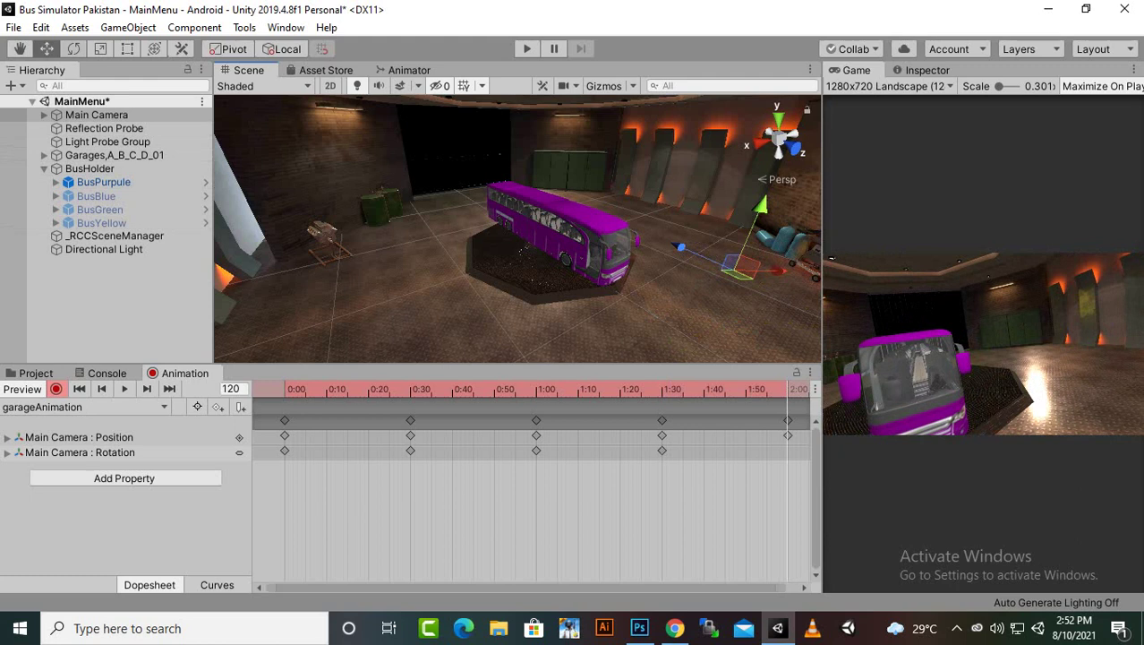
key(e)
drag(743, 296, 908, 343)
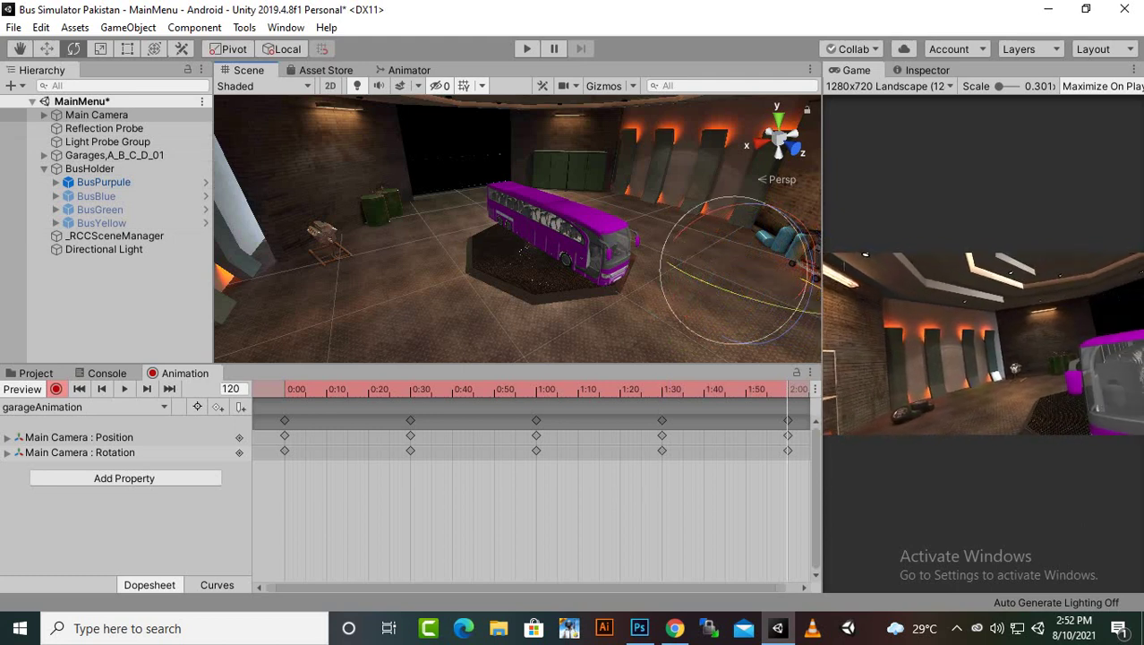
key(w)
drag(664, 260, 771, 276)
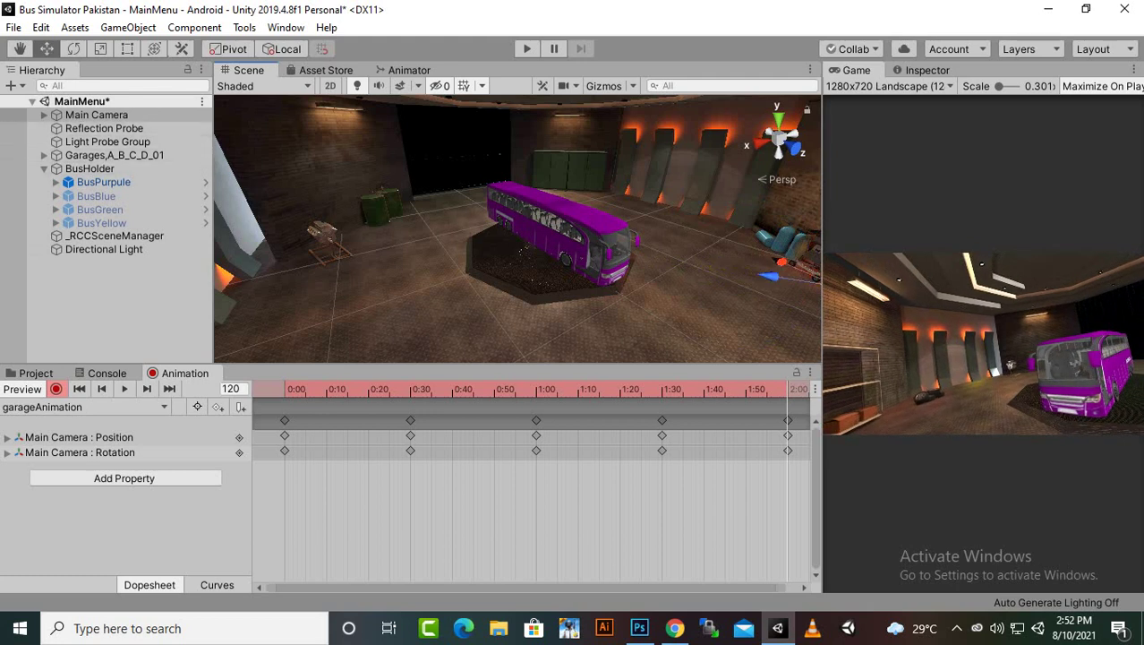
Key Main Camera at frame 149, pulling it farther from the bus and rotating it to face the desk with the monitor
scroll(532, 498, down, 3)
scroll(533, 501, down, 2)
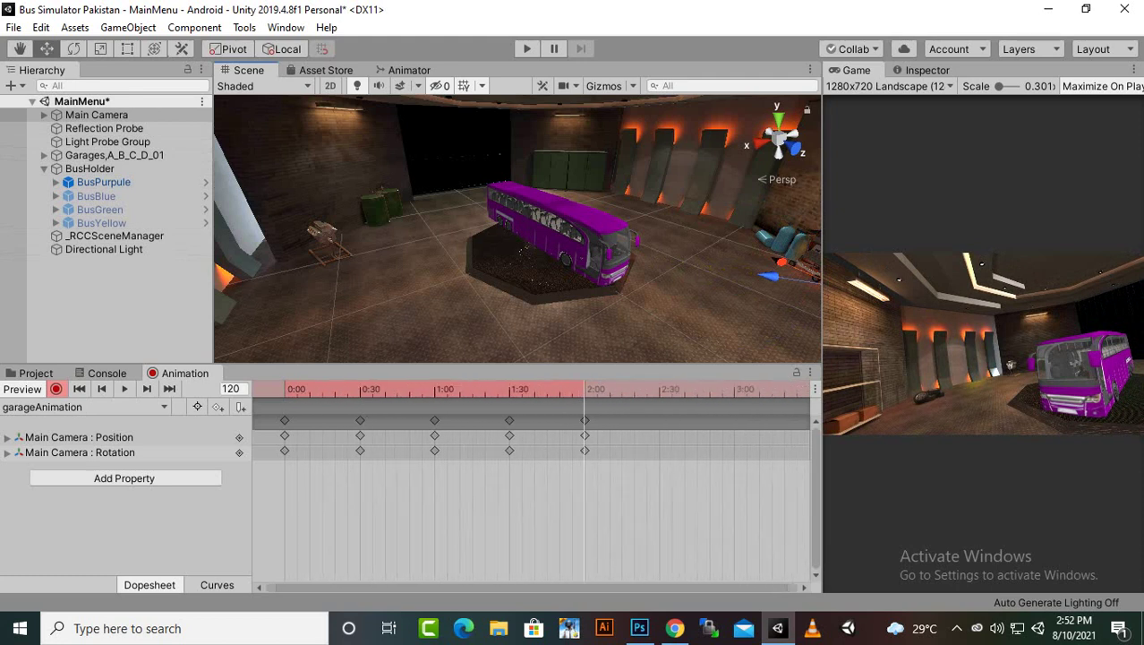
scroll(533, 502, down, 1)
click(614, 390)
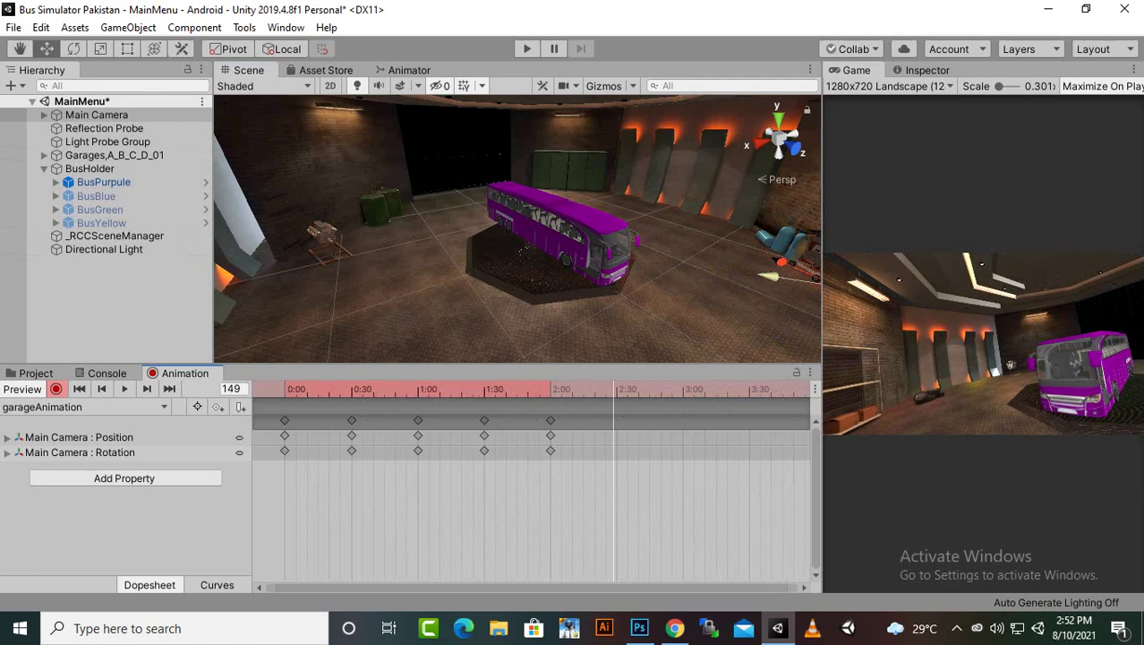
drag(768, 275, 836, 285)
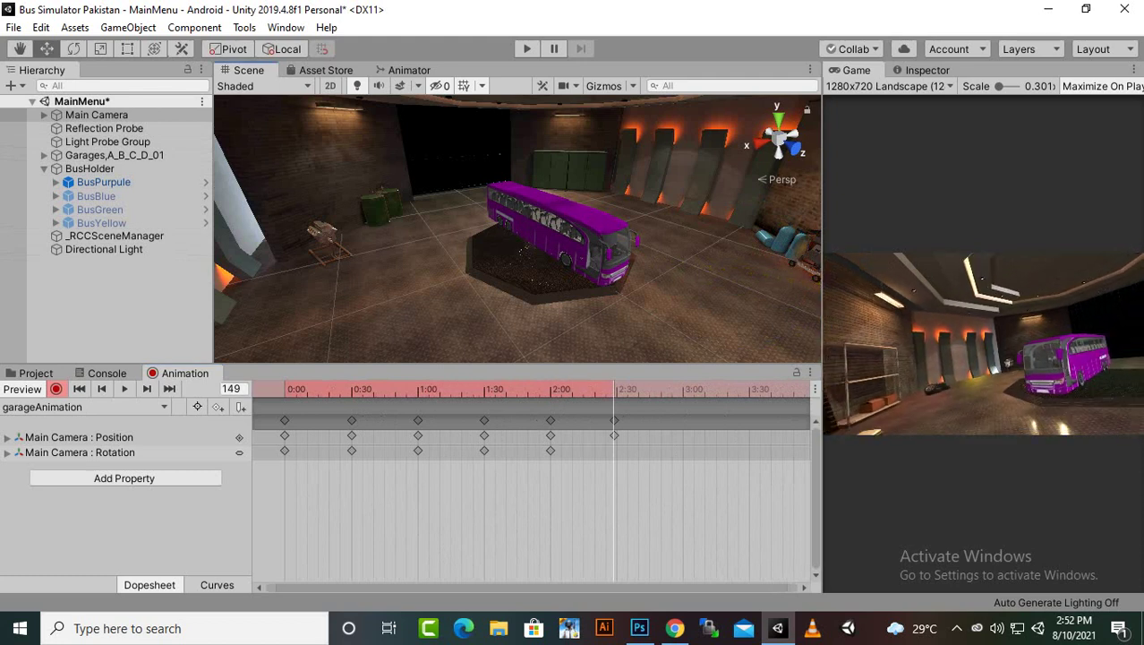
click(73, 50)
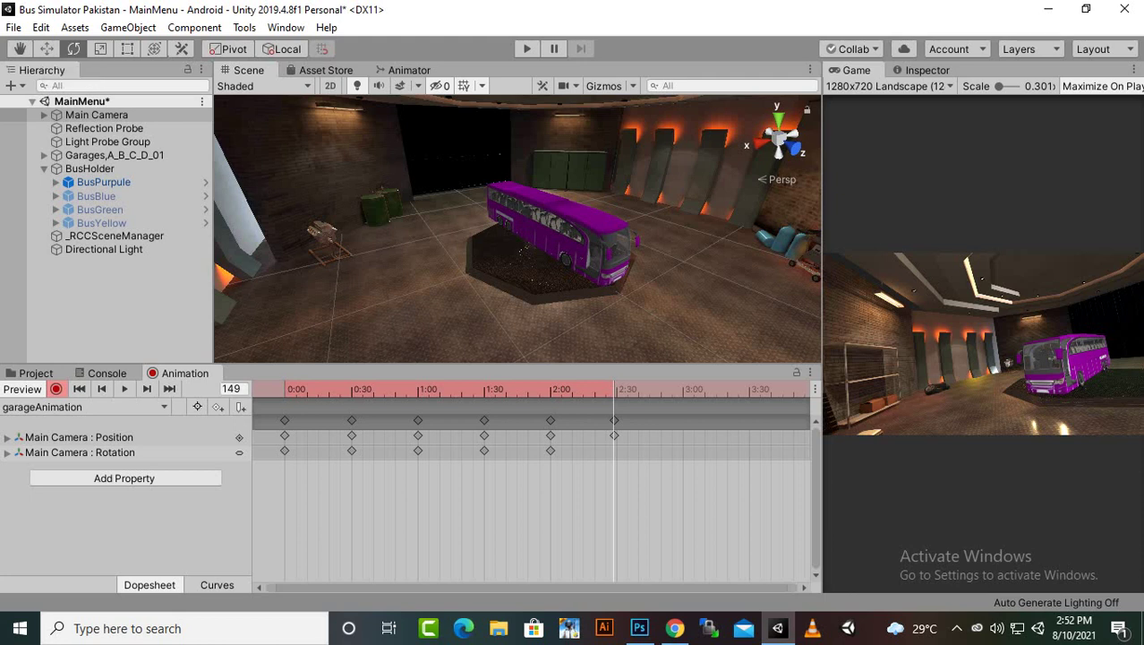
scroll(518, 228, down, 3)
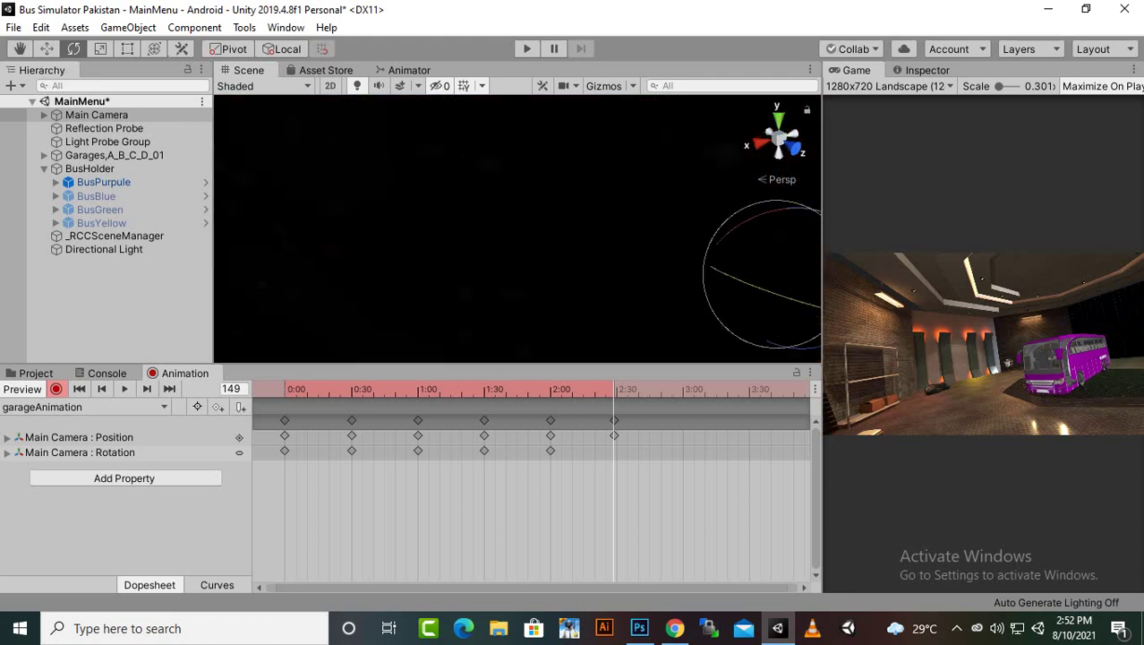
scroll(517, 228, up, 3)
scroll(518, 228, down, 1)
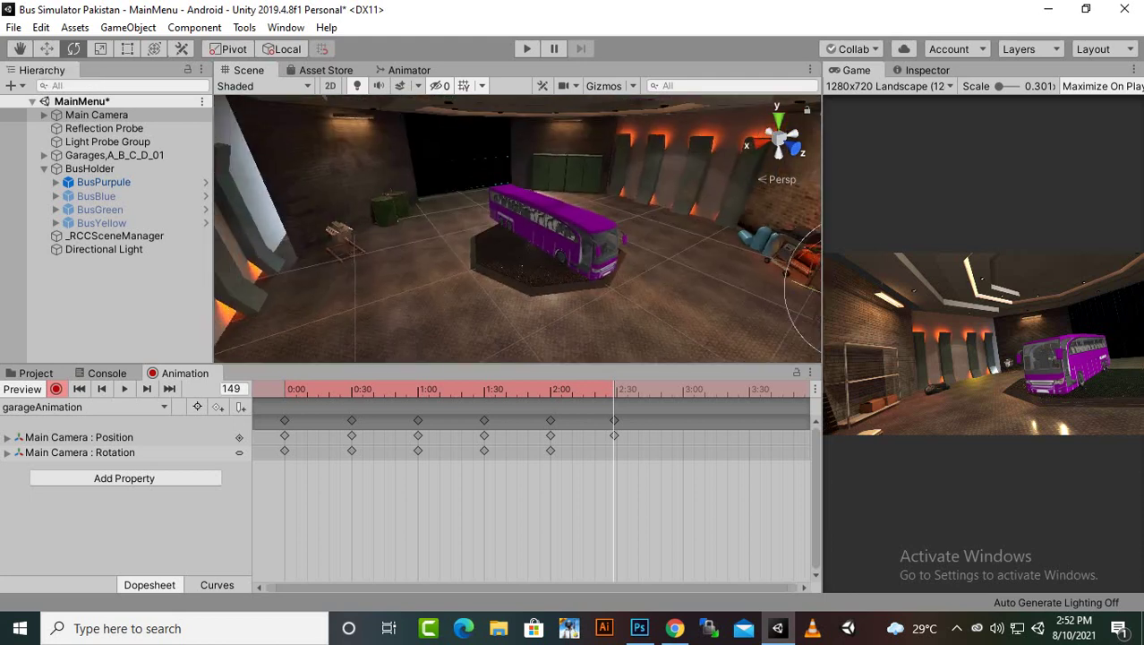
drag(784, 277, 877, 309)
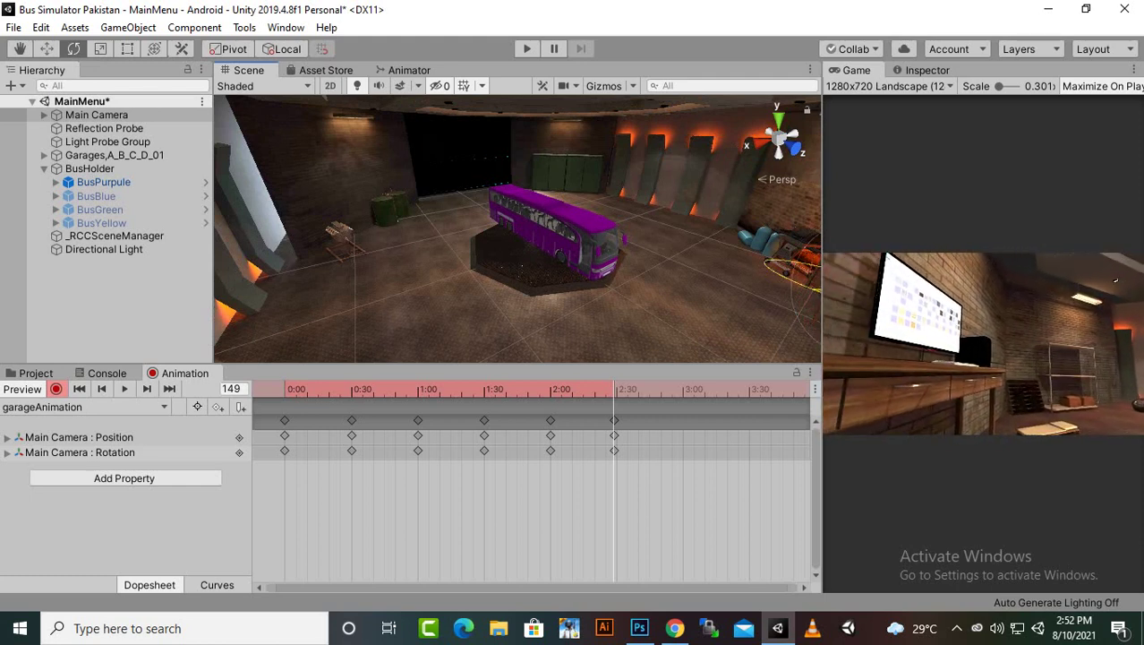
Key Main Camera's position at frame 179, sliding it sideways, pulling it back from the desk and raising it toward the ceiling
scroll(518, 230, down, 3)
scroll(518, 229, up, 3)
scroll(517, 229, down, 1)
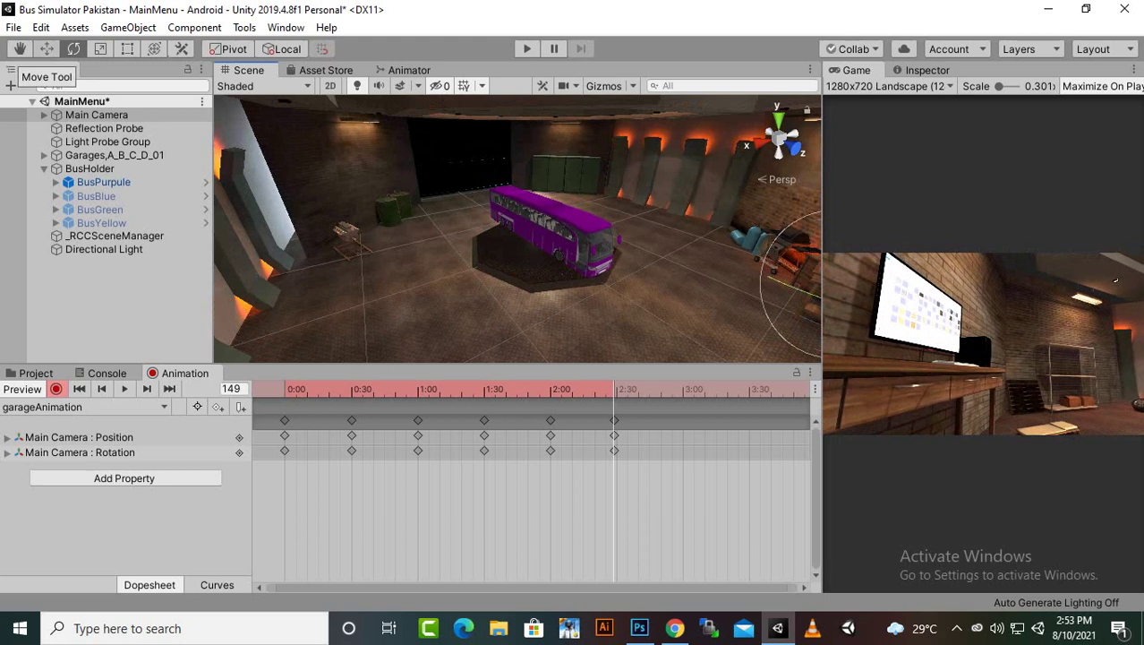
drag(822, 229, 855, 230)
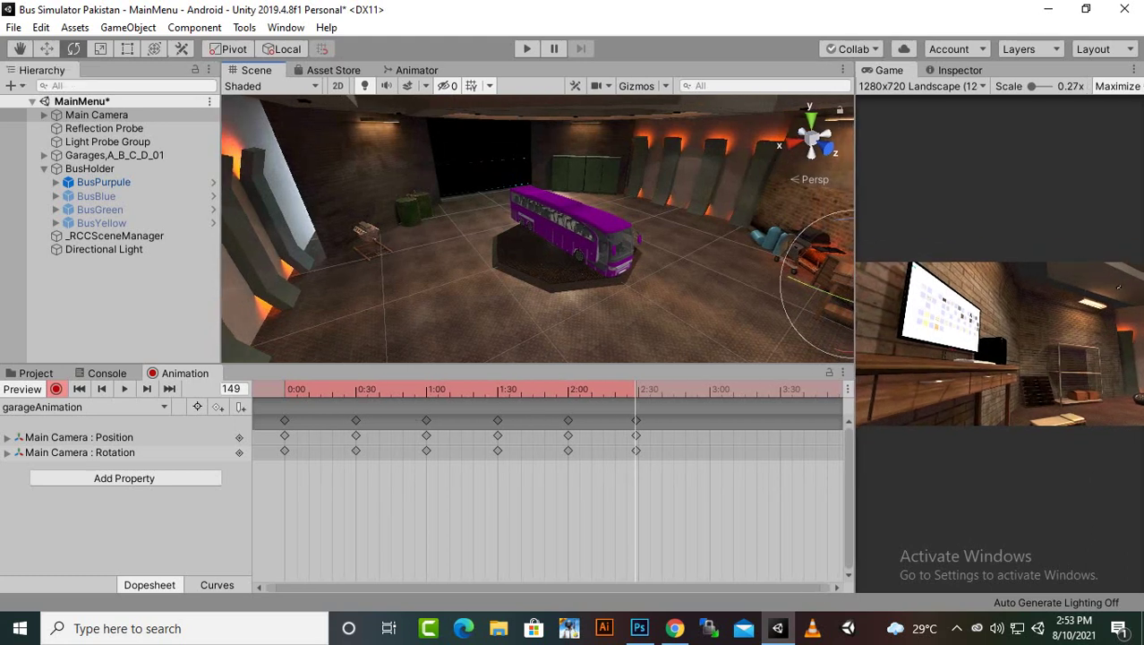
scroll(537, 229, down, 3)
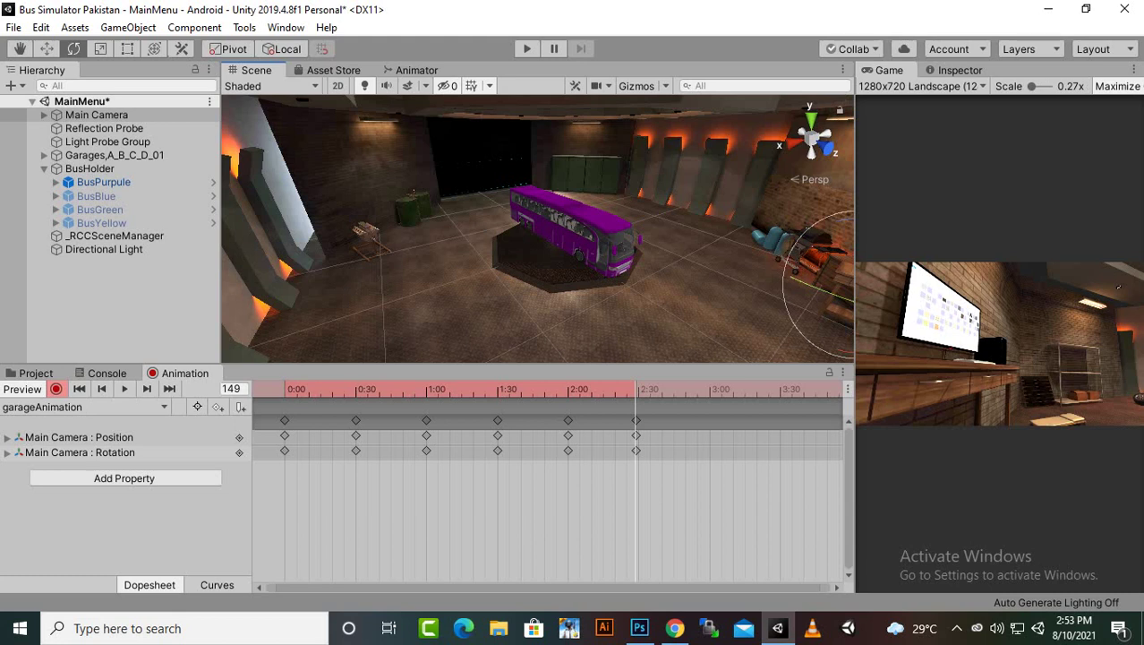
click(707, 390)
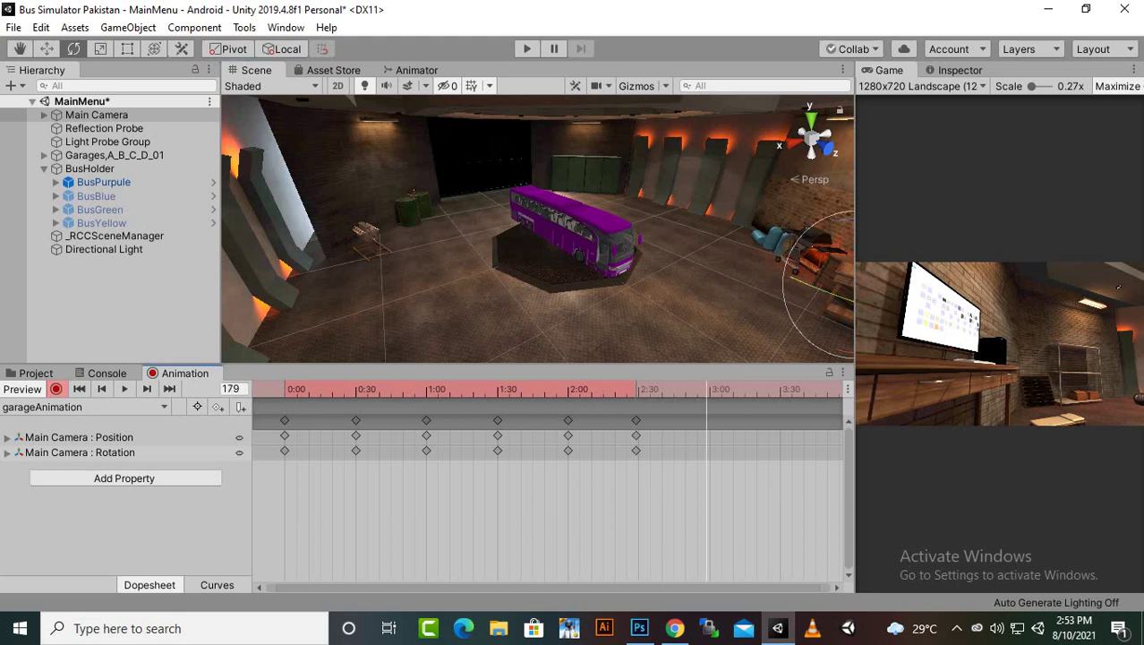
key(w)
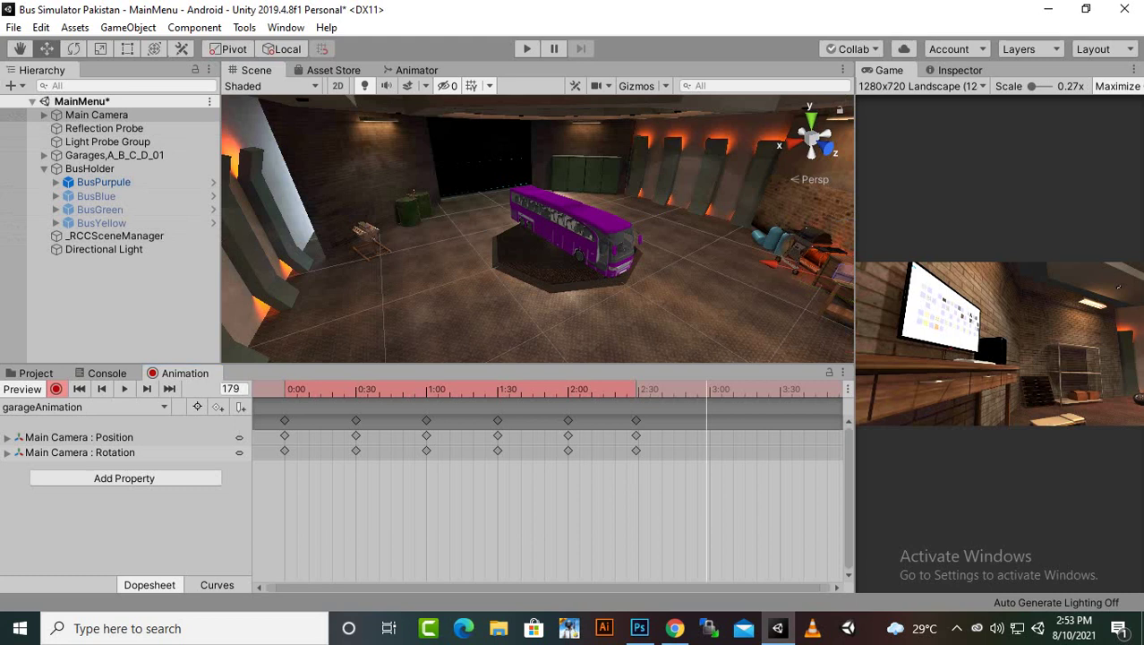
scroll(537, 230, down, 2)
scroll(538, 230, up, 2)
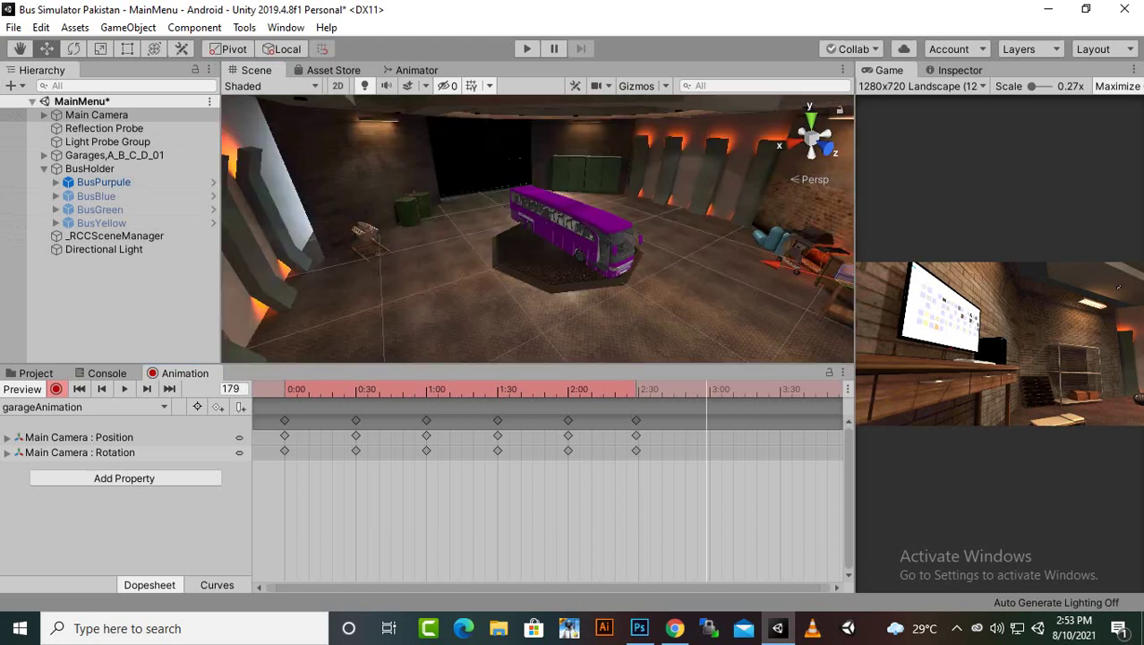
drag(777, 266, 710, 248)
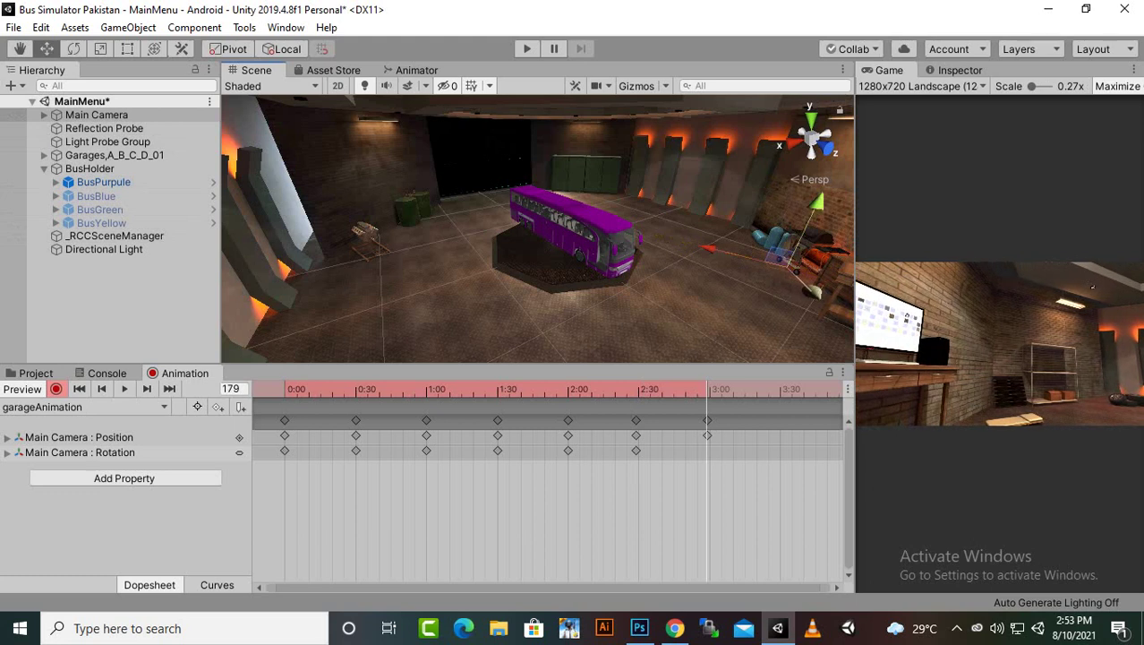
drag(813, 292, 770, 252)
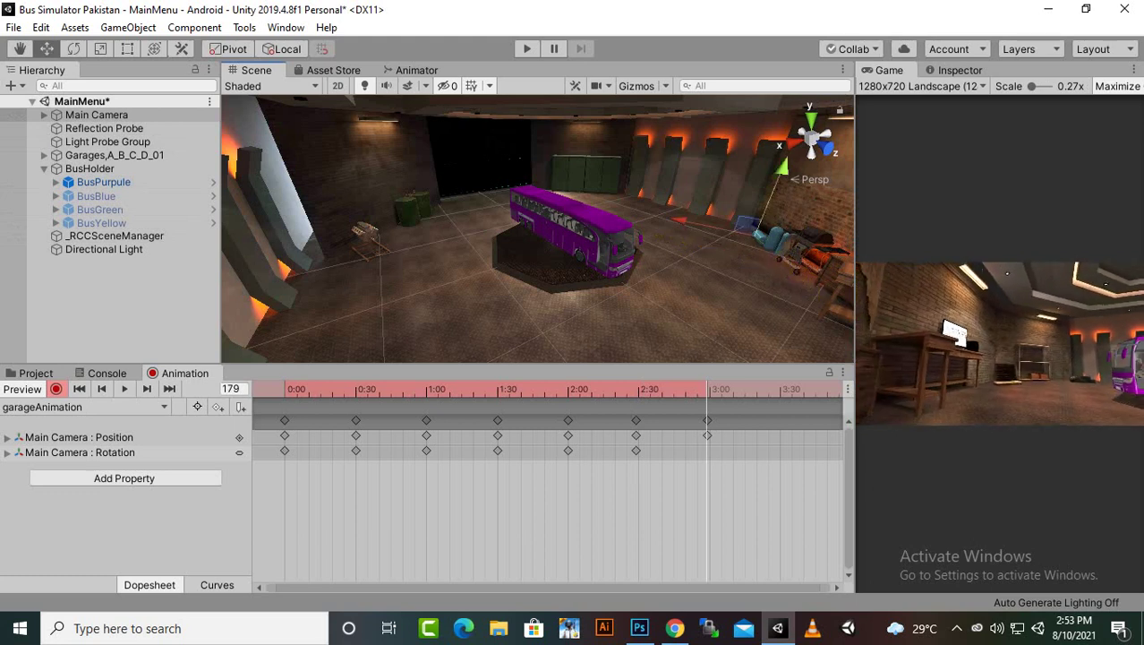
drag(782, 168, 797, 131)
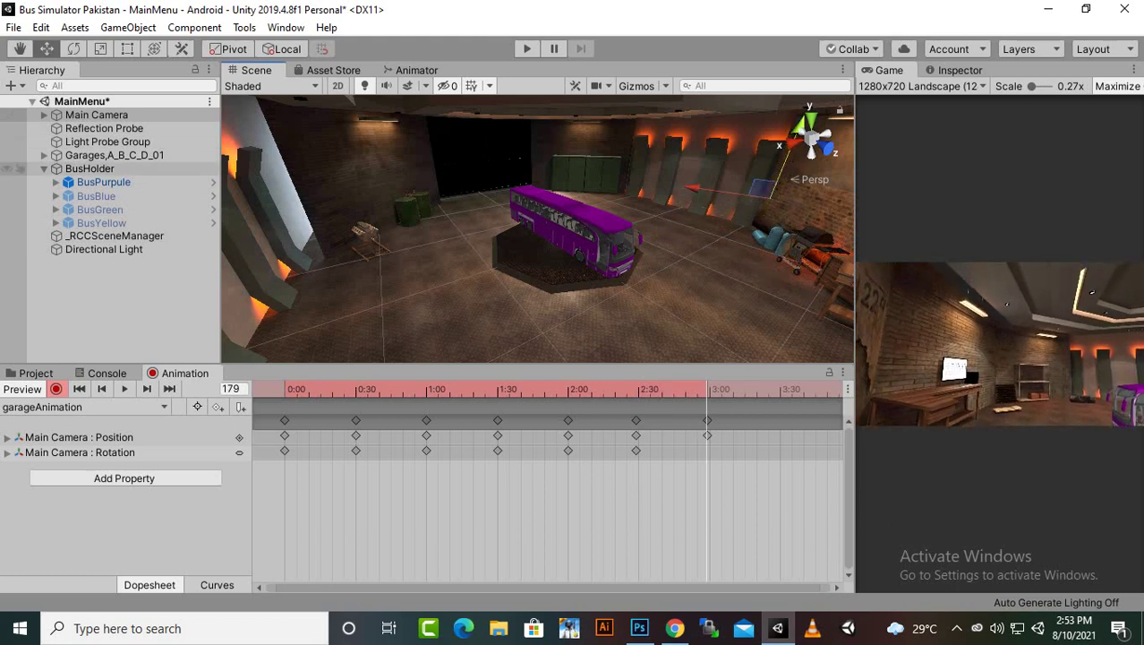
Key Main Camera's rotation at frame 179, tilting it down from the ceiling toward the desk and bus
click(73, 50)
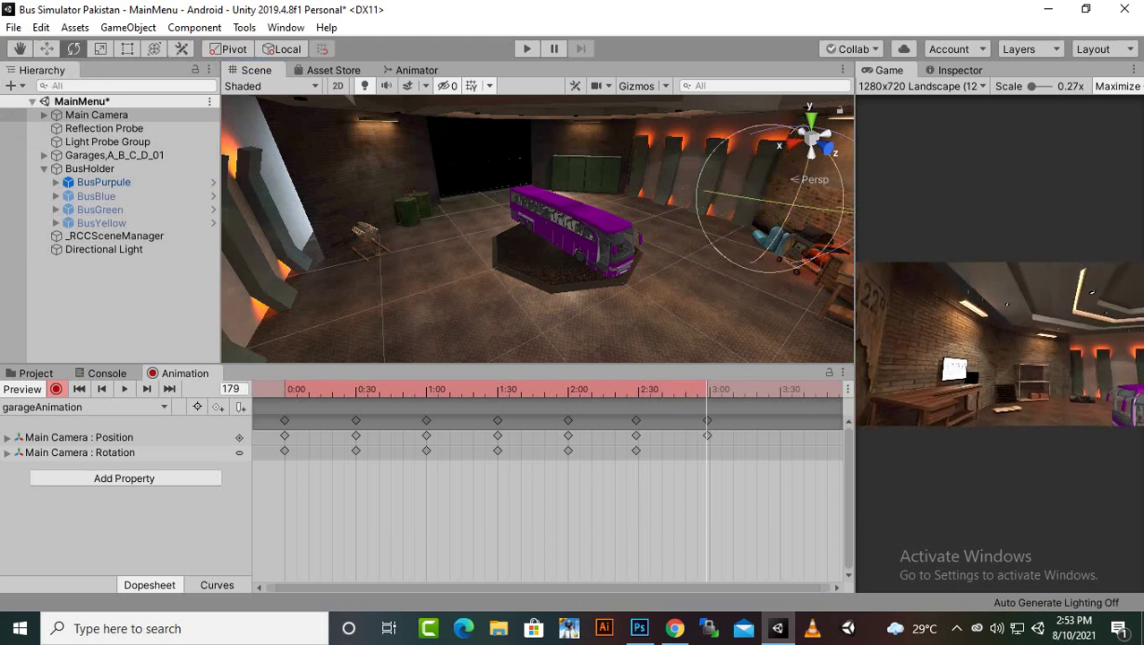
drag(801, 185, 794, 221)
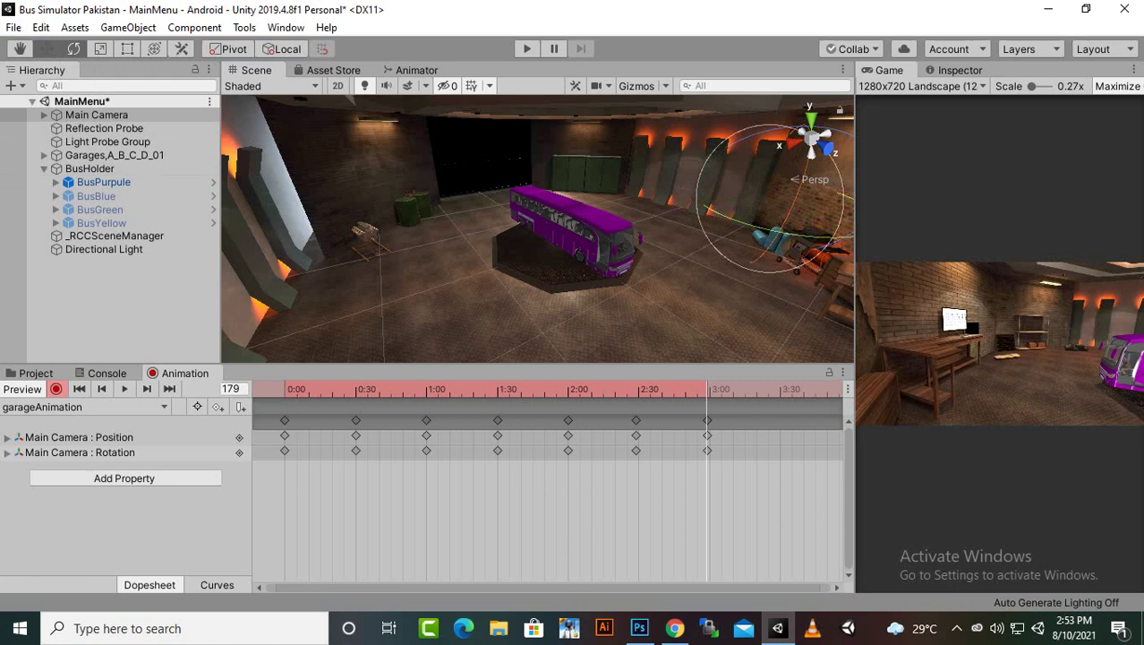
Key Main Camera's position at frame 211, sliding it sideways along the garage wall to bring more of the bus into frame
click(46, 48)
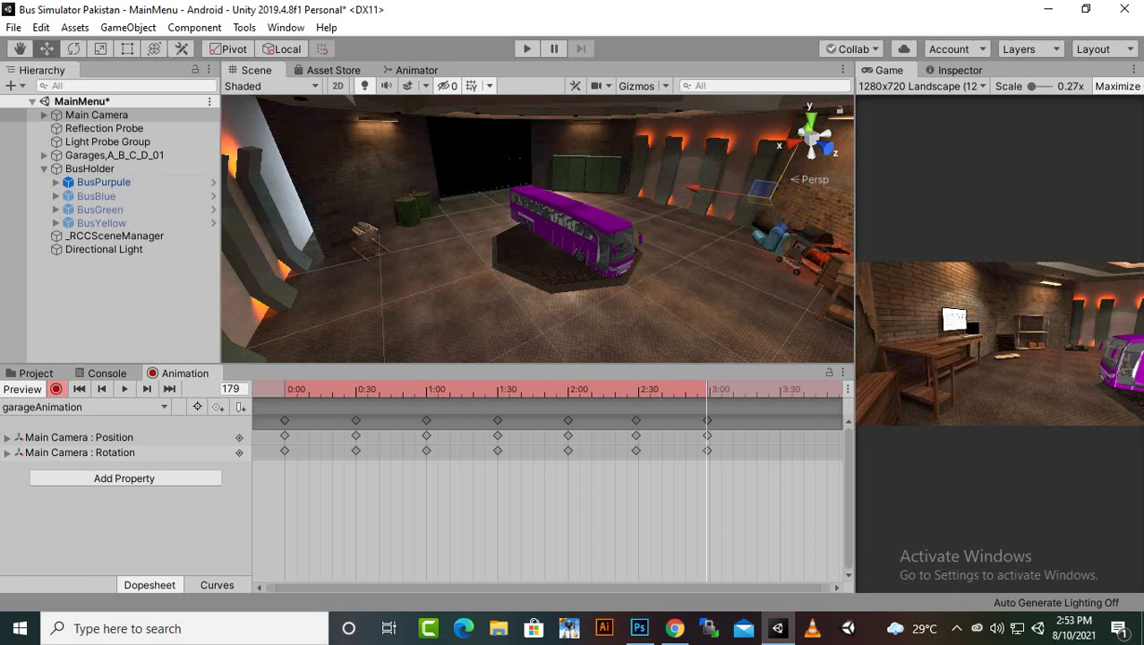
click(781, 389)
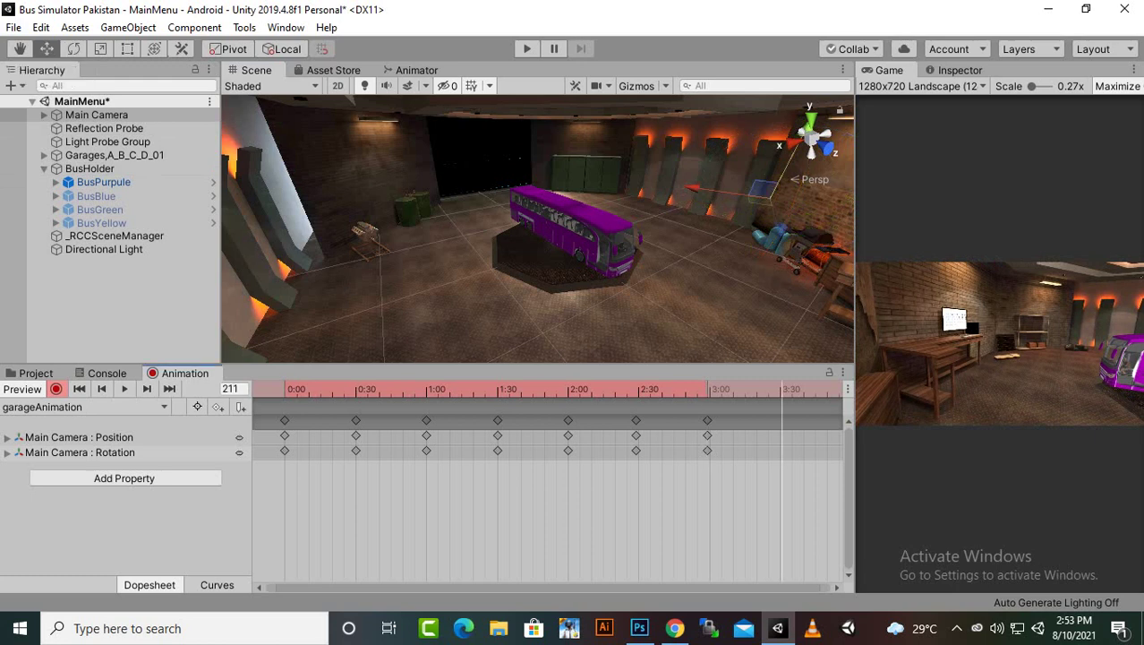
drag(696, 187, 620, 177)
click(613, 176)
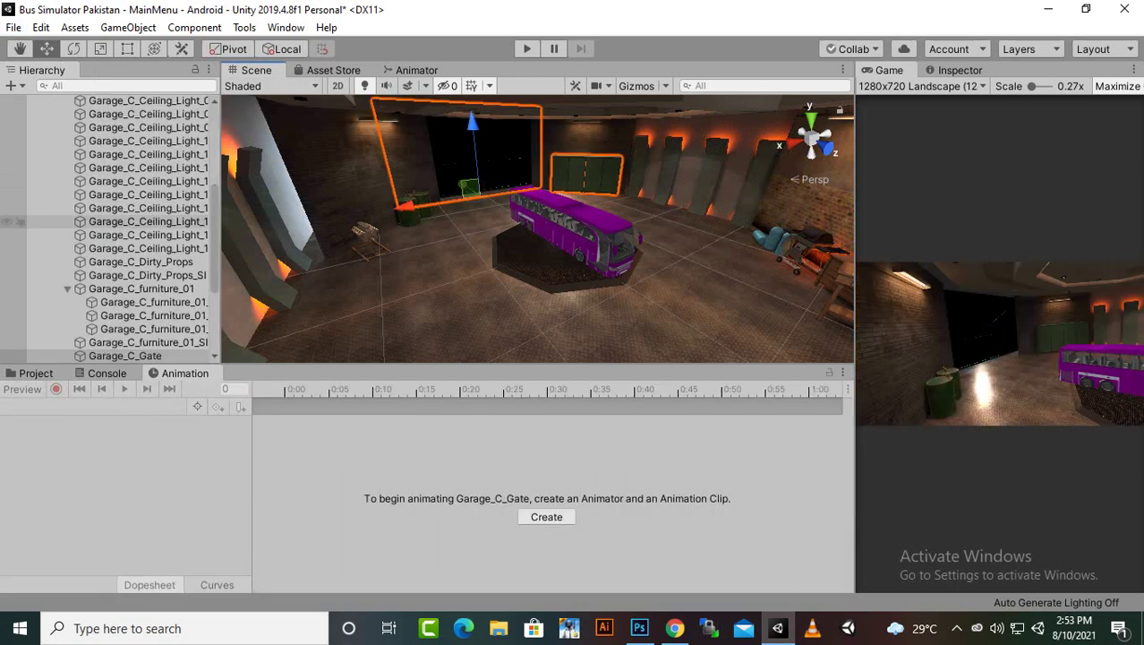
Reselect Main Camera and try to rotate it at frame 211 toward the desk with the monitor
scroll(117, 305, down, 4)
scroll(107, 314, up, 8)
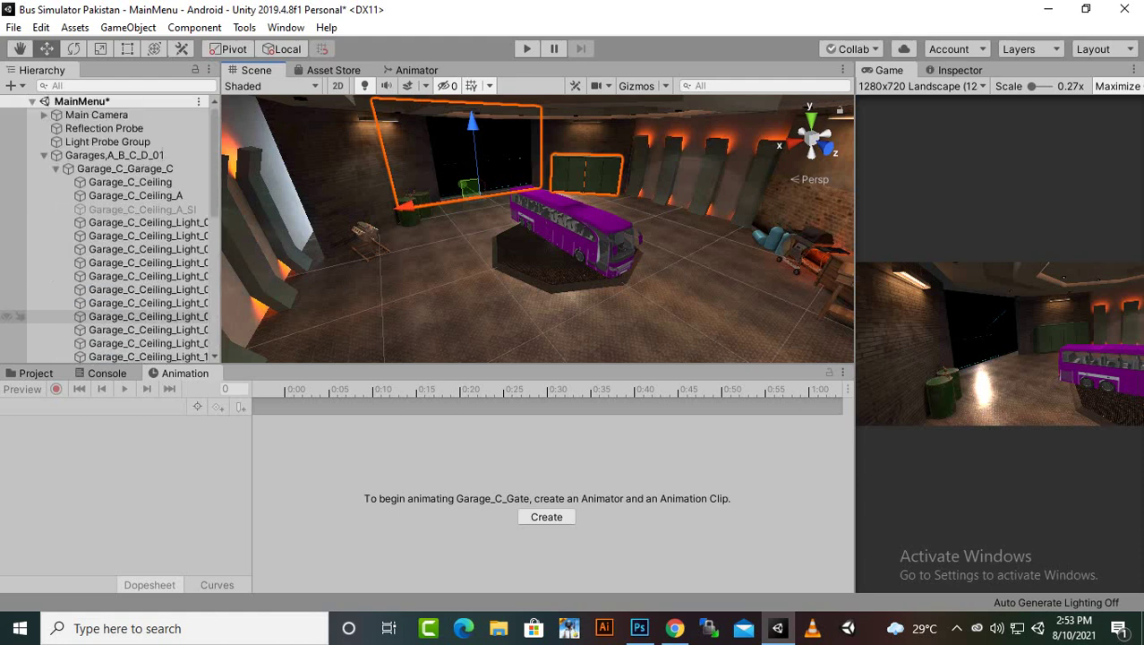
click(94, 115)
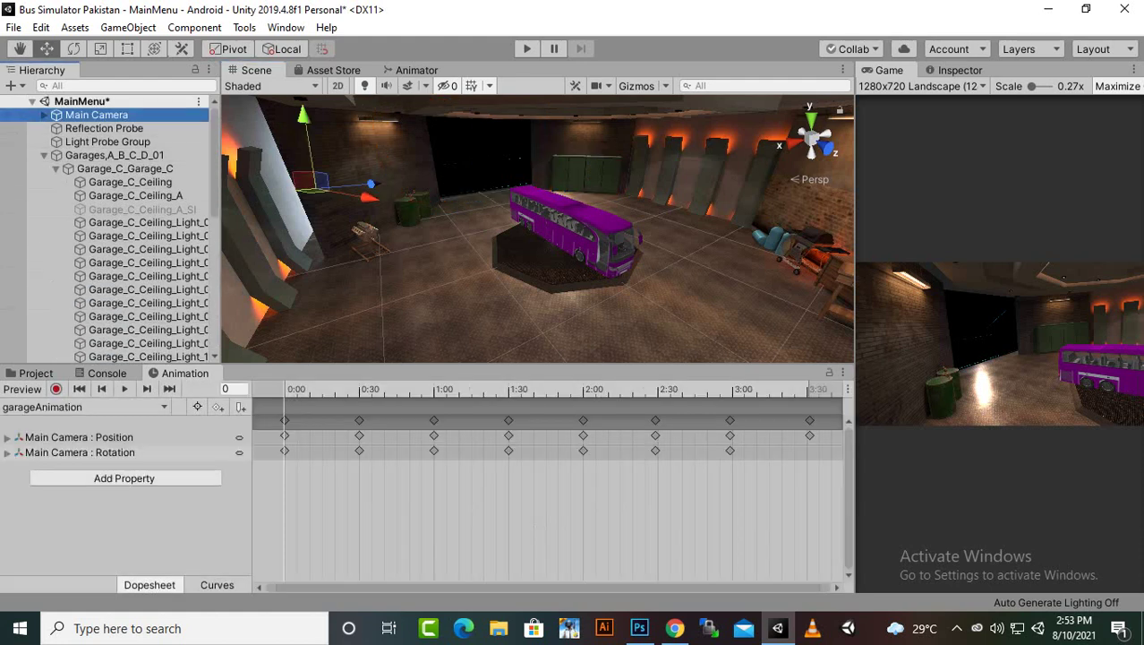
click(809, 389)
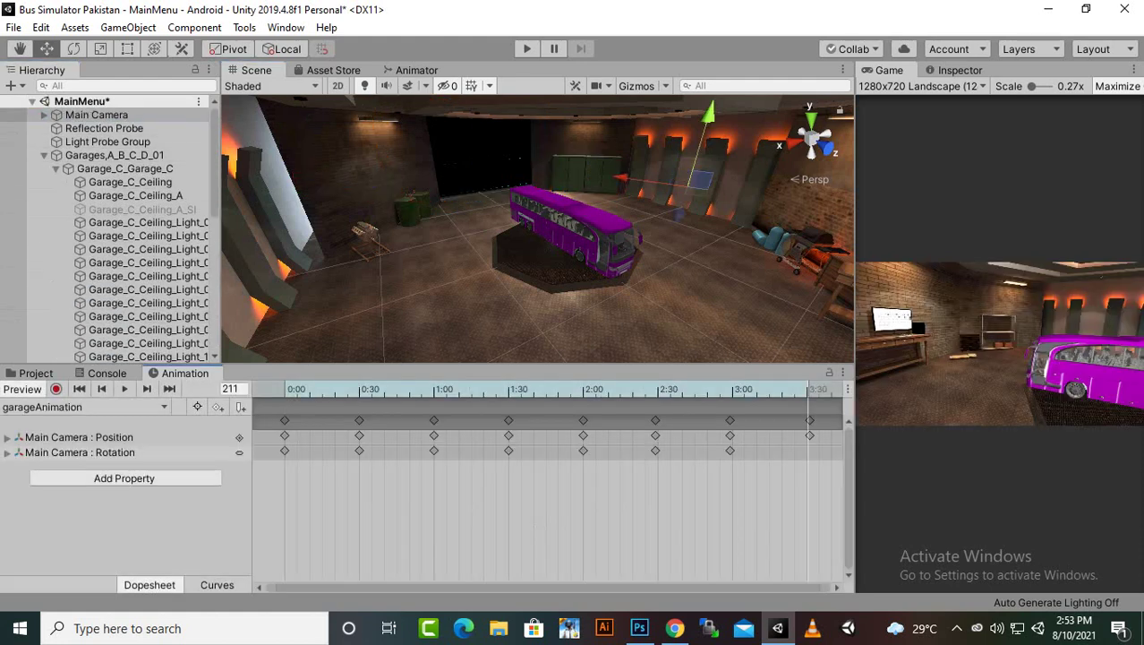
key(e)
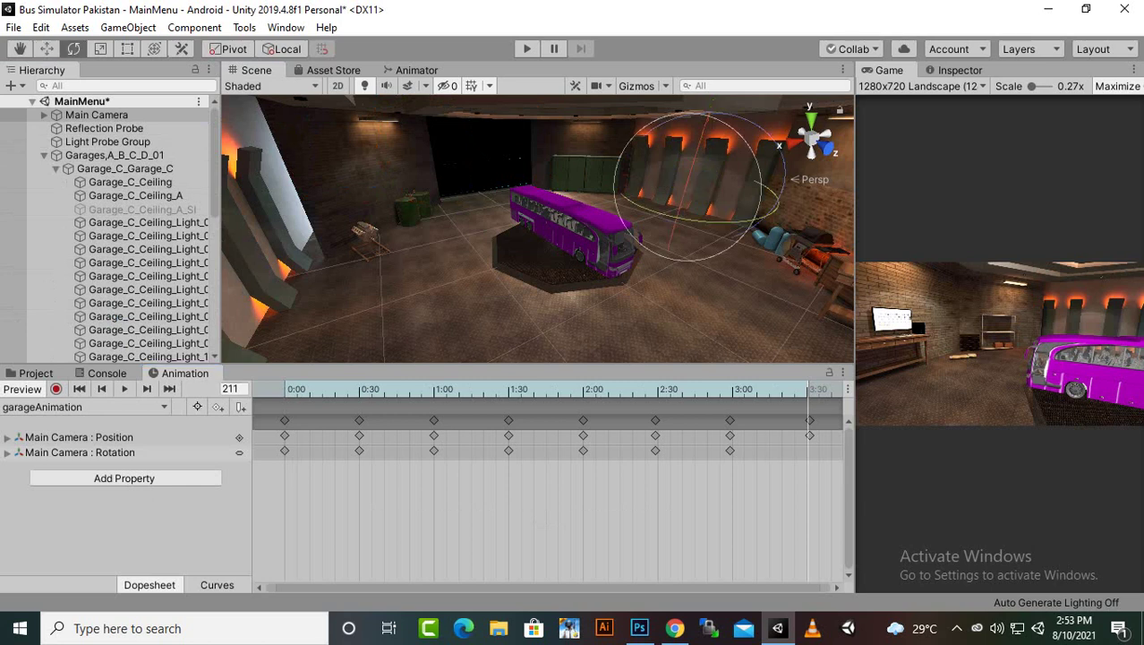
drag(721, 221, 757, 218)
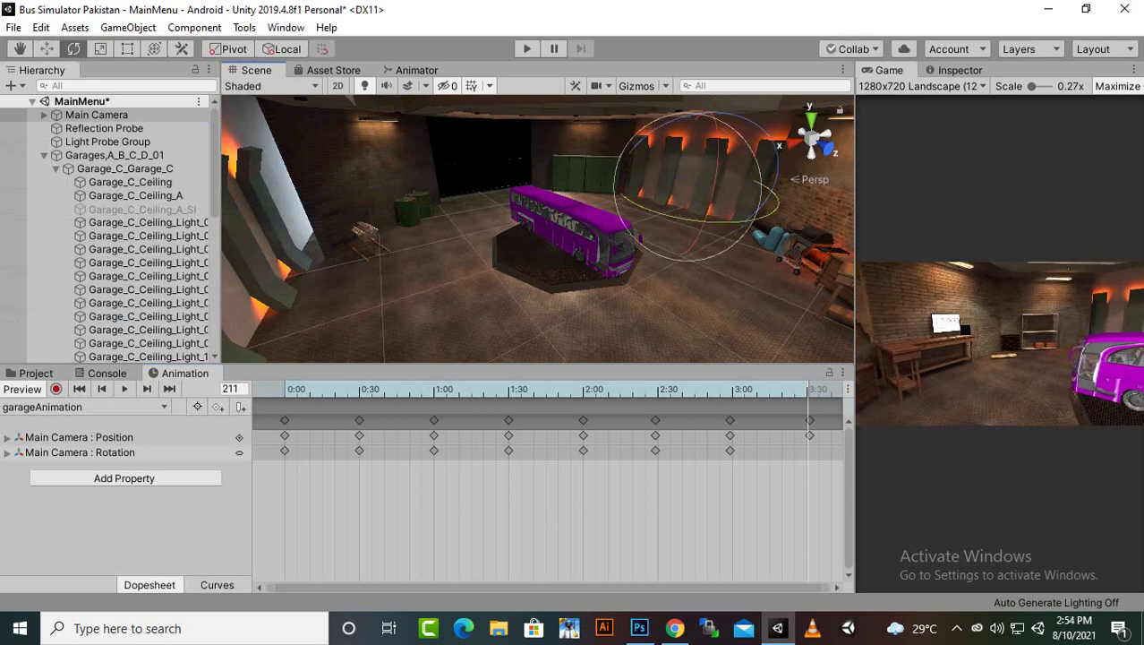
Save the MainMenu scene and play-test the camera animation briefly
key(ctrl+s)
click(527, 50)
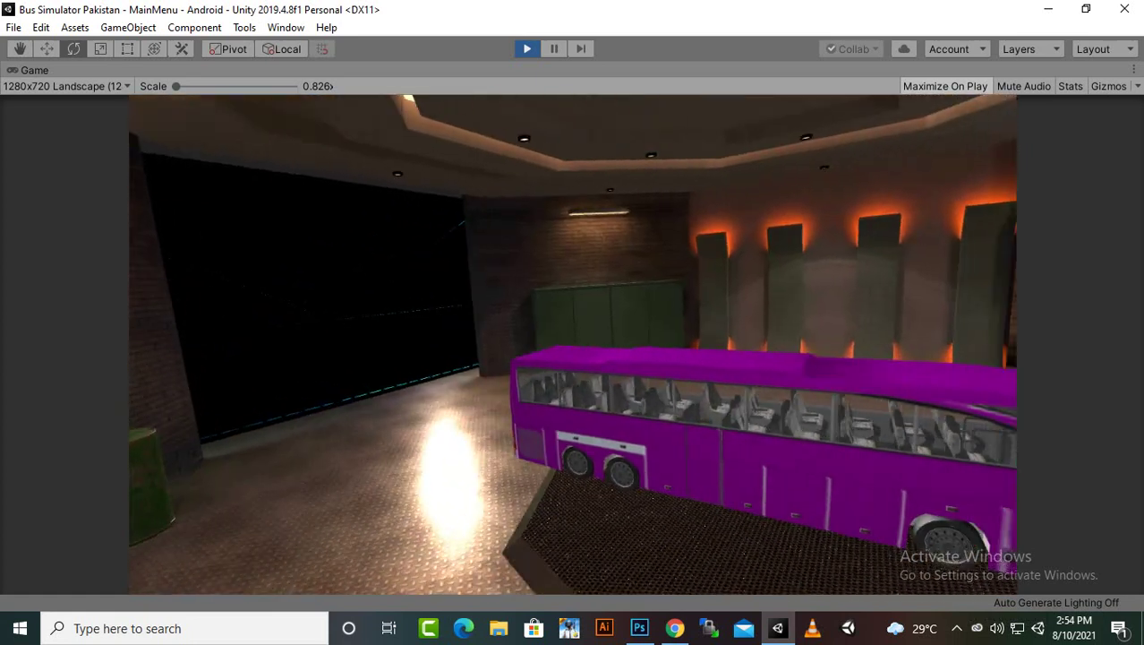
key(ctrl+p)
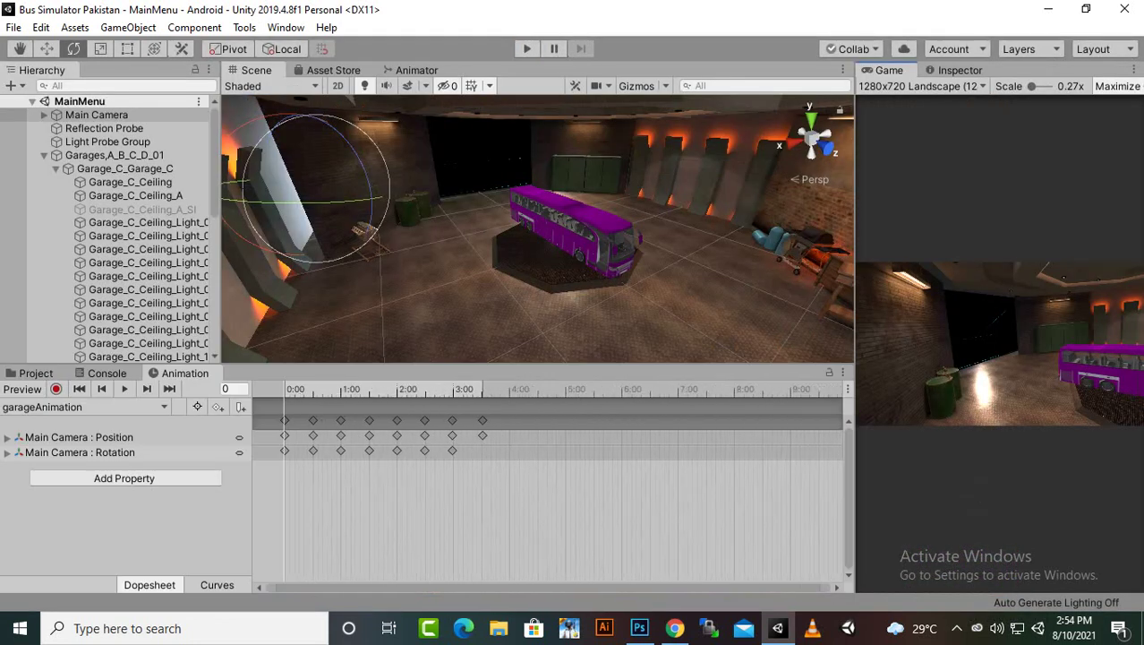
Try to stretch all garageAnimation keyframes to about 11 seconds, and undo the stretch and a slight backward shift of the keys
scroll(548, 492, down, 12)
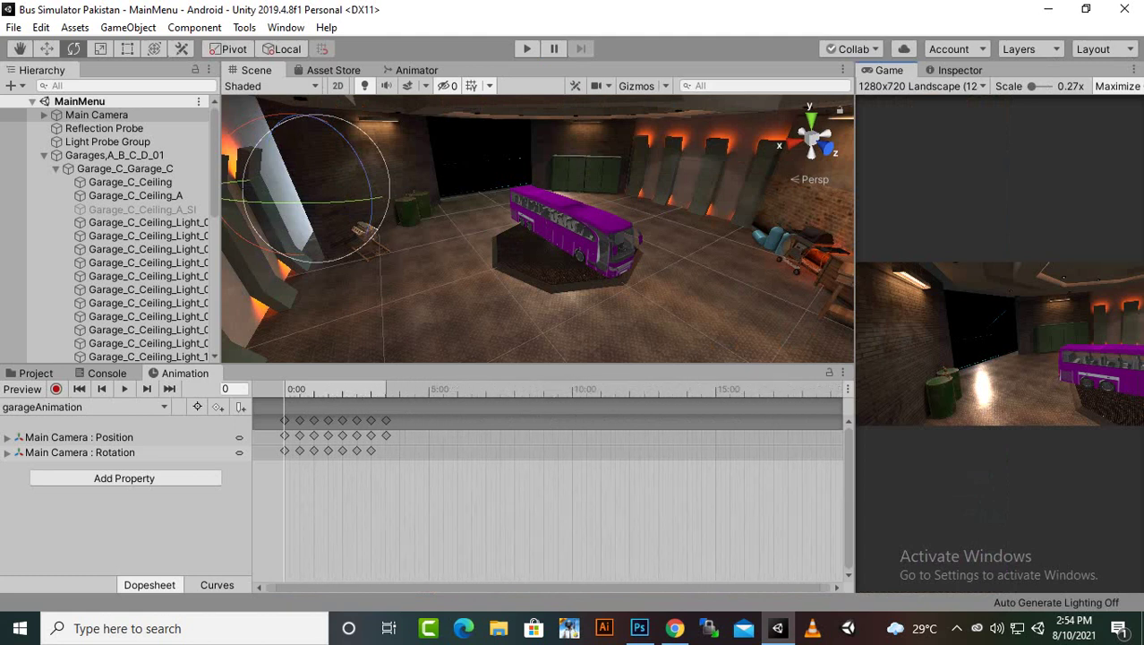
scroll(548, 492, down, 20)
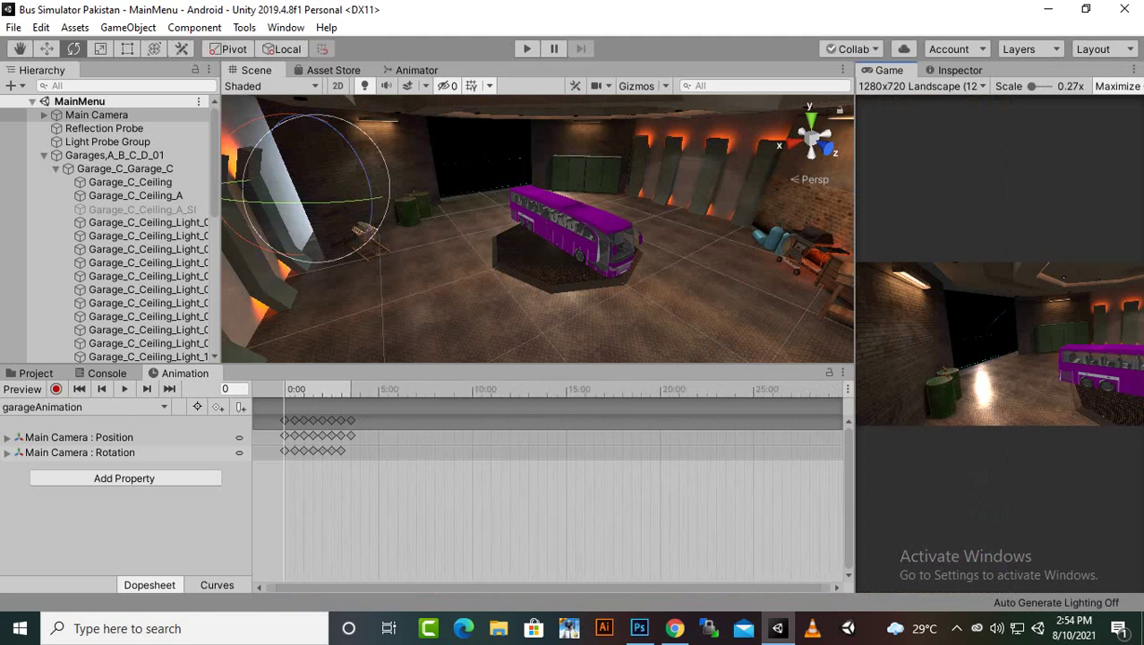
scroll(512, 492, up, 12)
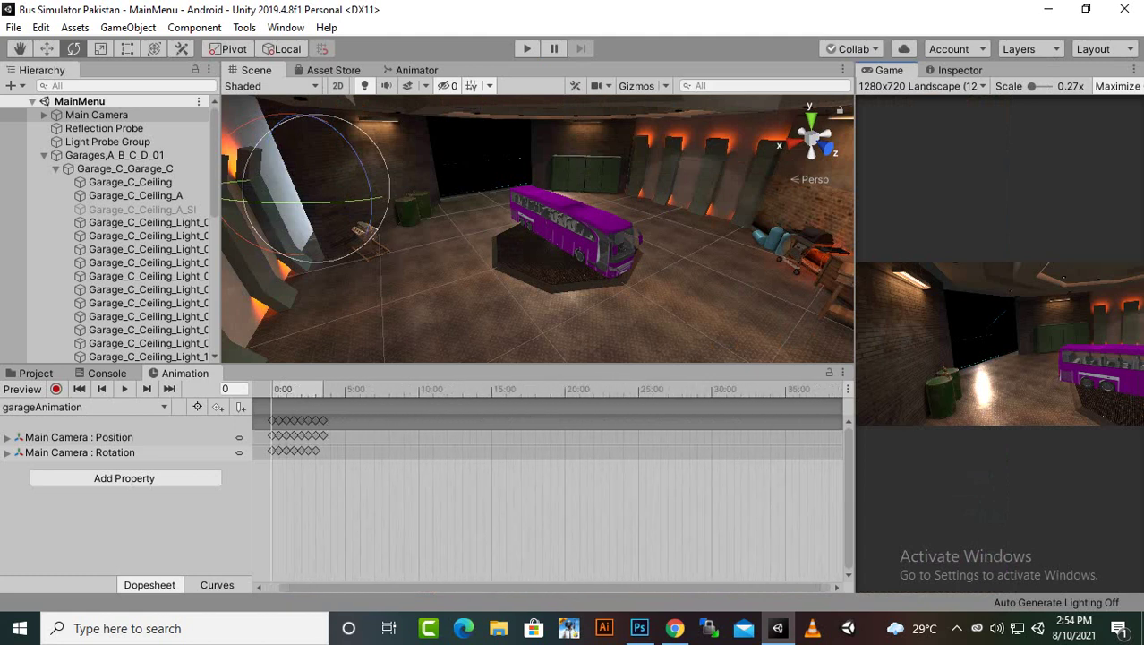
scroll(512, 493, down, 6)
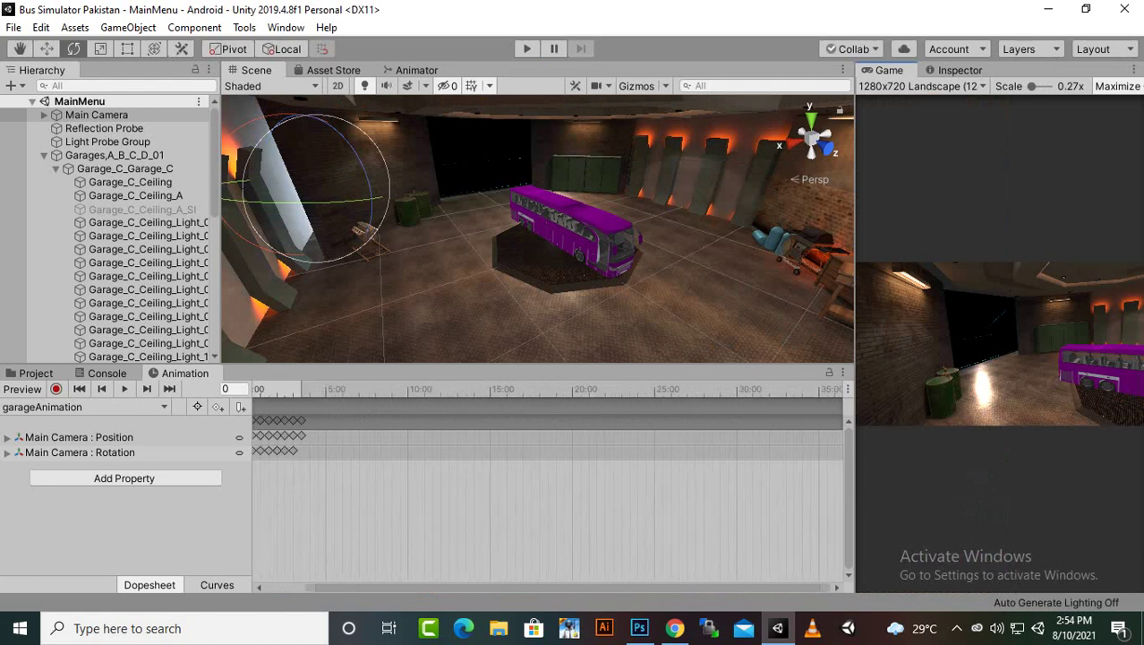
middle_drag(512, 493, 553, 493)
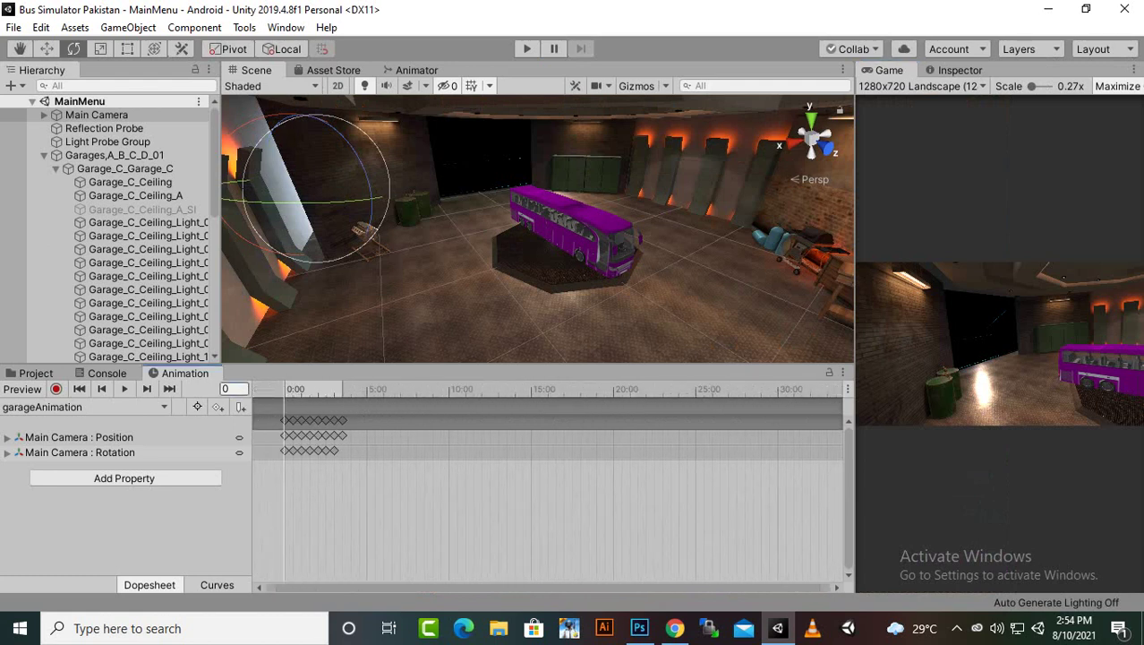
drag(350, 461, 290, 415)
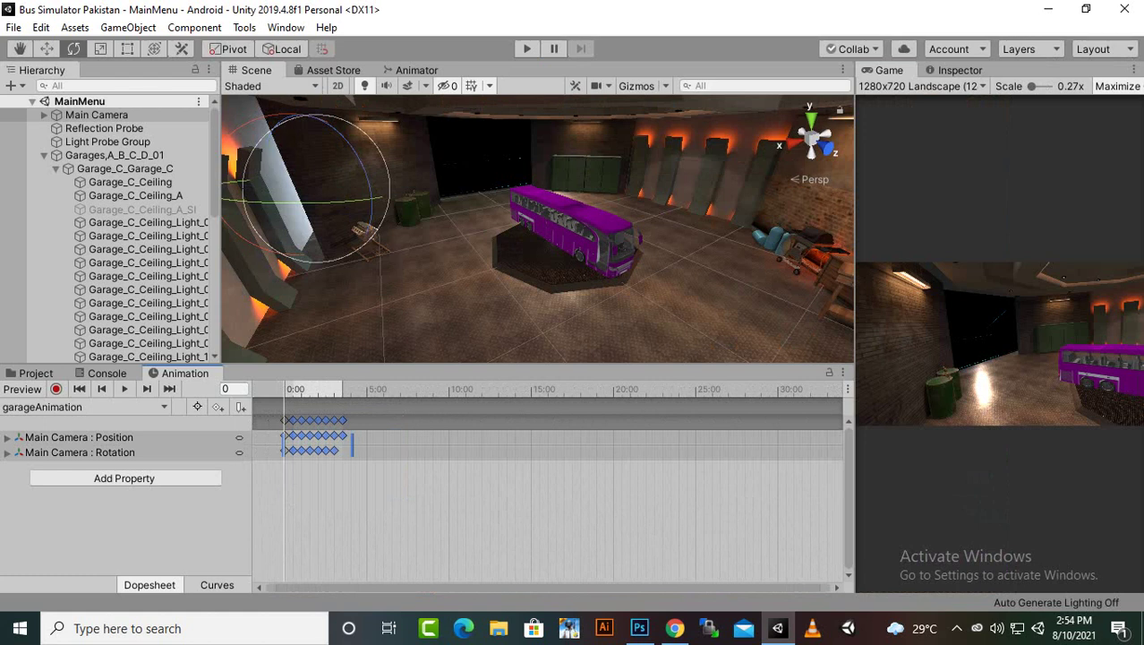
drag(352, 445, 472, 445)
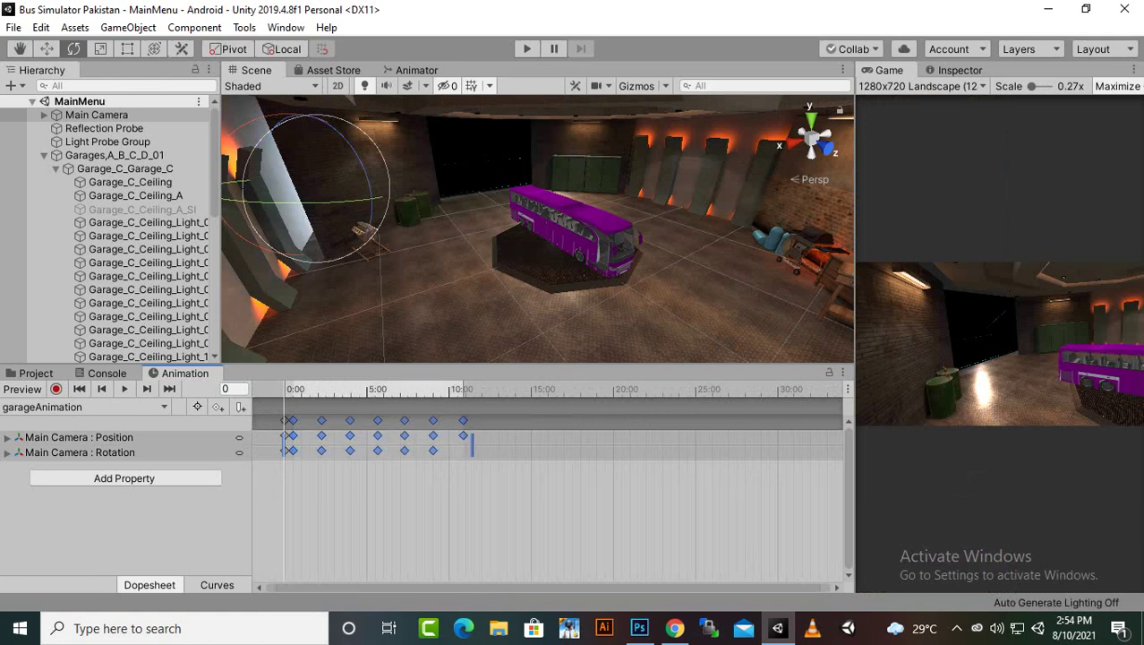
key(ctrl+z)
click(957, 628)
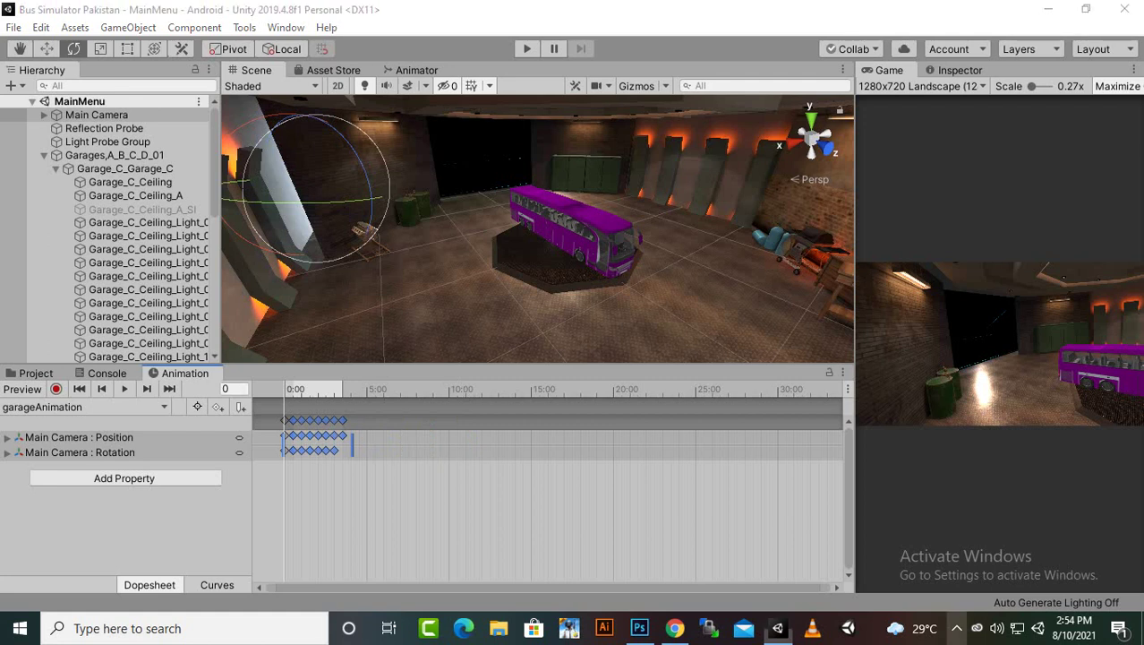
drag(317, 443, 311, 443)
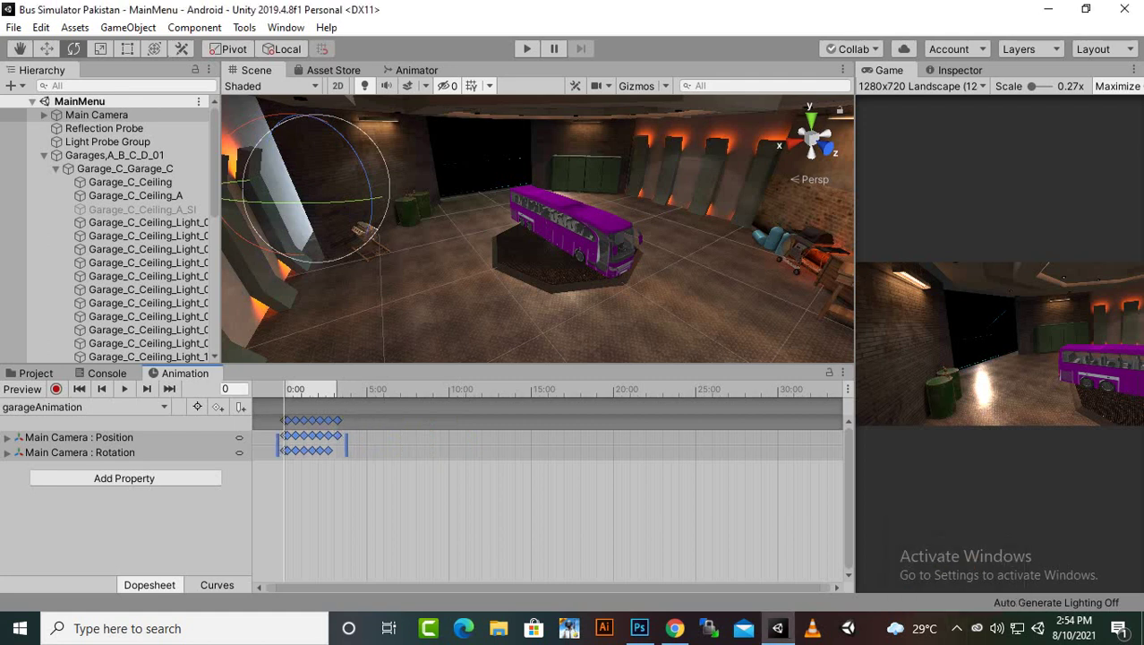
key(ctrl+z)
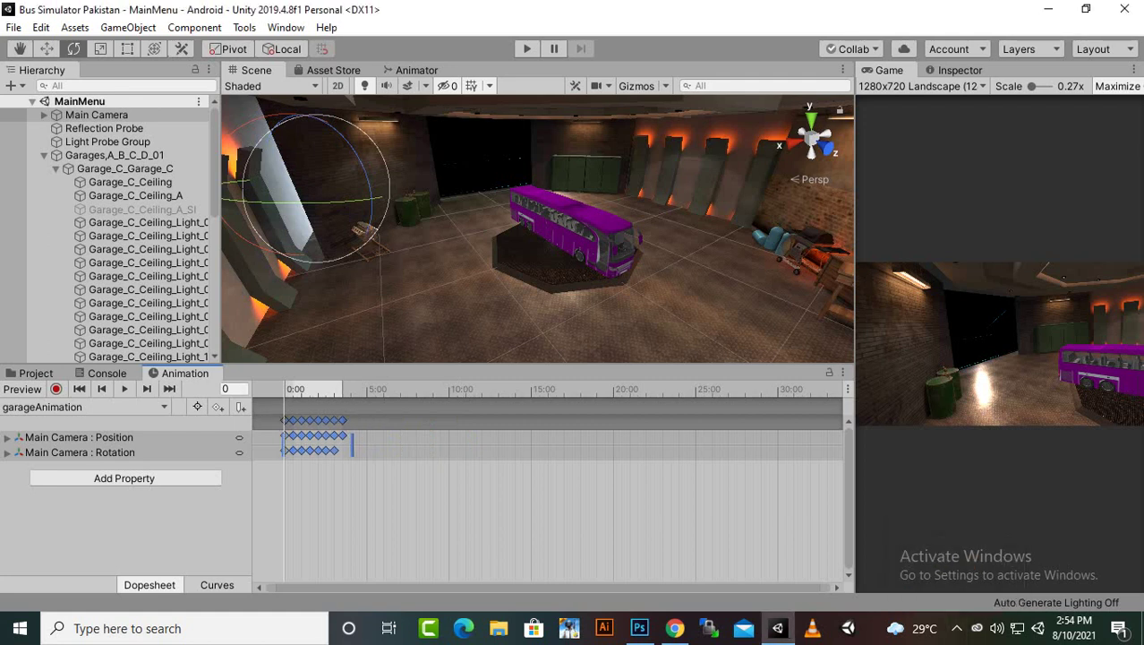
Select all garageAnimation keyframes and stretch them evenly so the clip lasts about 59 seconds
drag(364, 477, 276, 421)
drag(352, 444, 787, 443)
scroll(787, 443, down, 10)
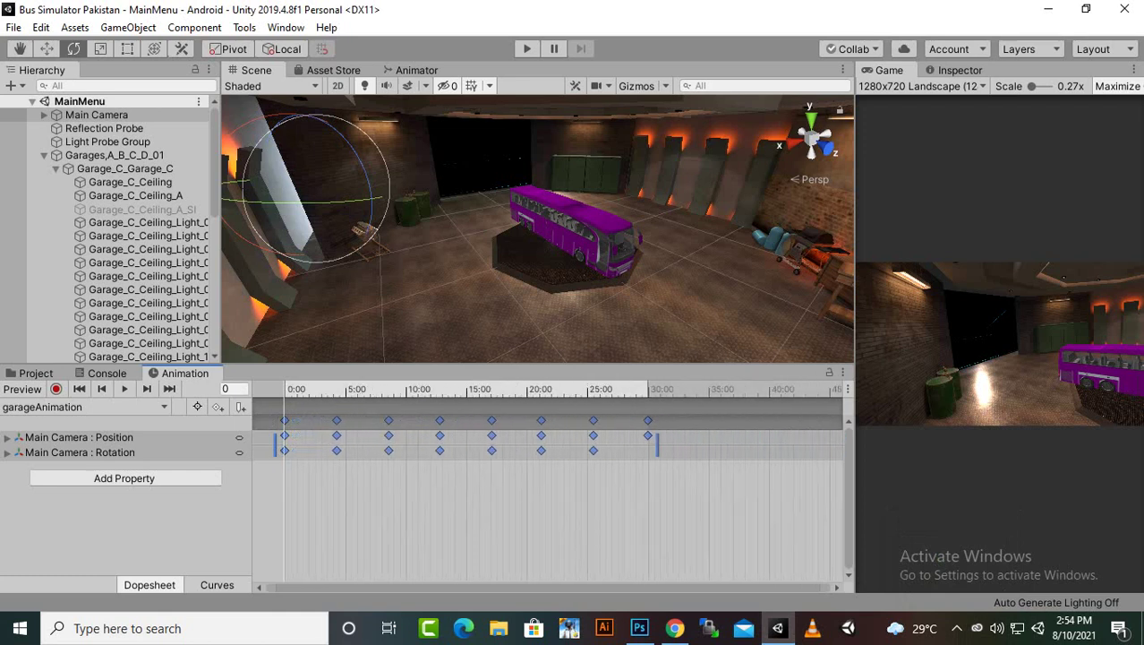
scroll(787, 443, down, 10)
drag(544, 443, 788, 443)
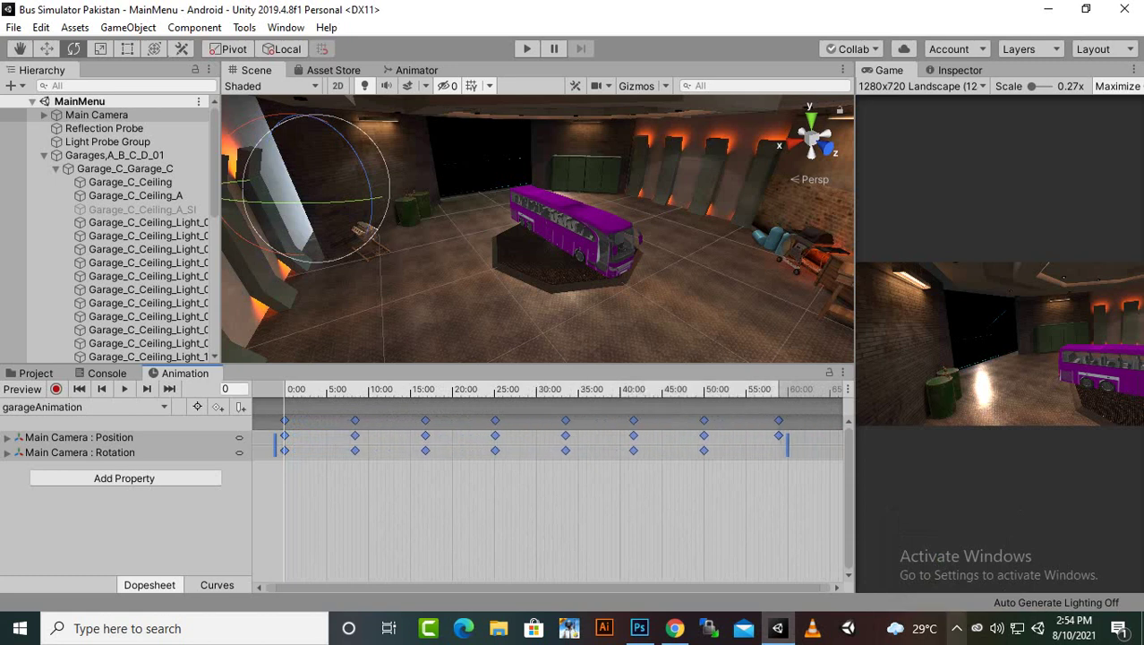
click(956, 628)
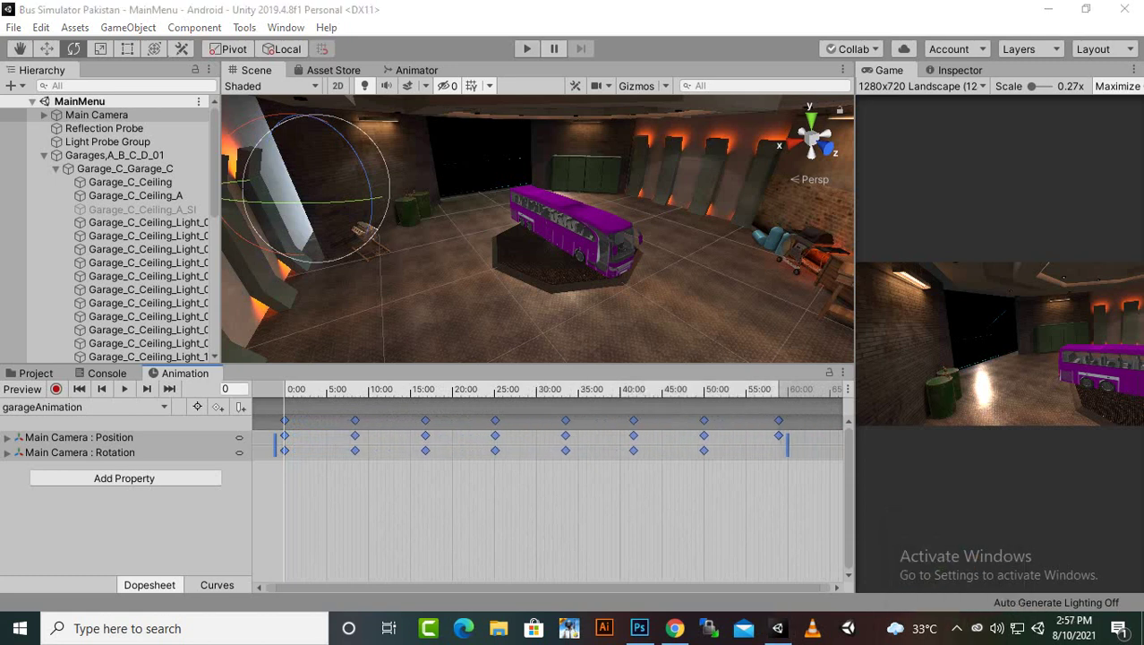
Play-test the slowed camera movement in the garage and stop the playback
click(527, 49)
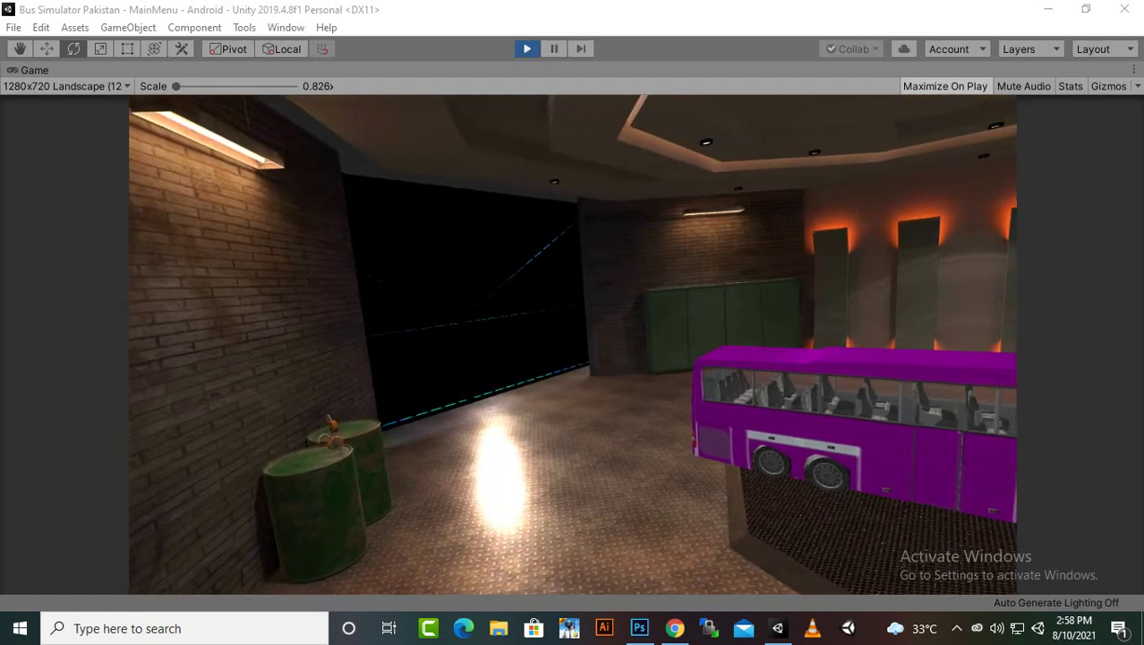
key(ctrl+p)
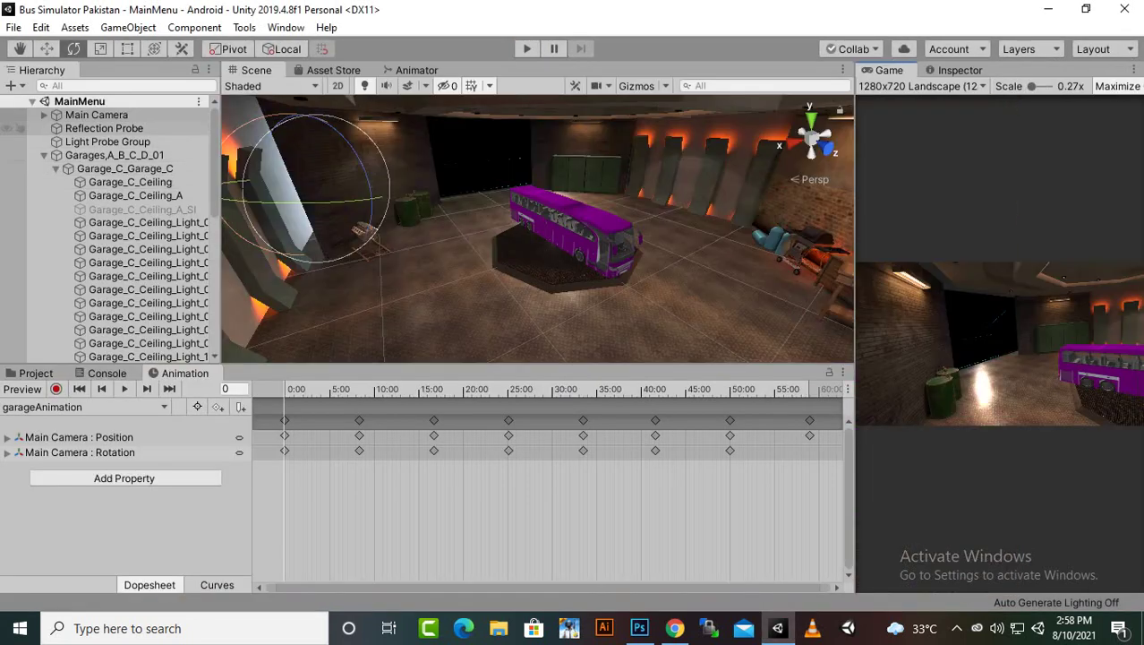
Locate the garageAnimation clip through Main Camera's Animator controller and turn off its Loop Time
click(96, 115)
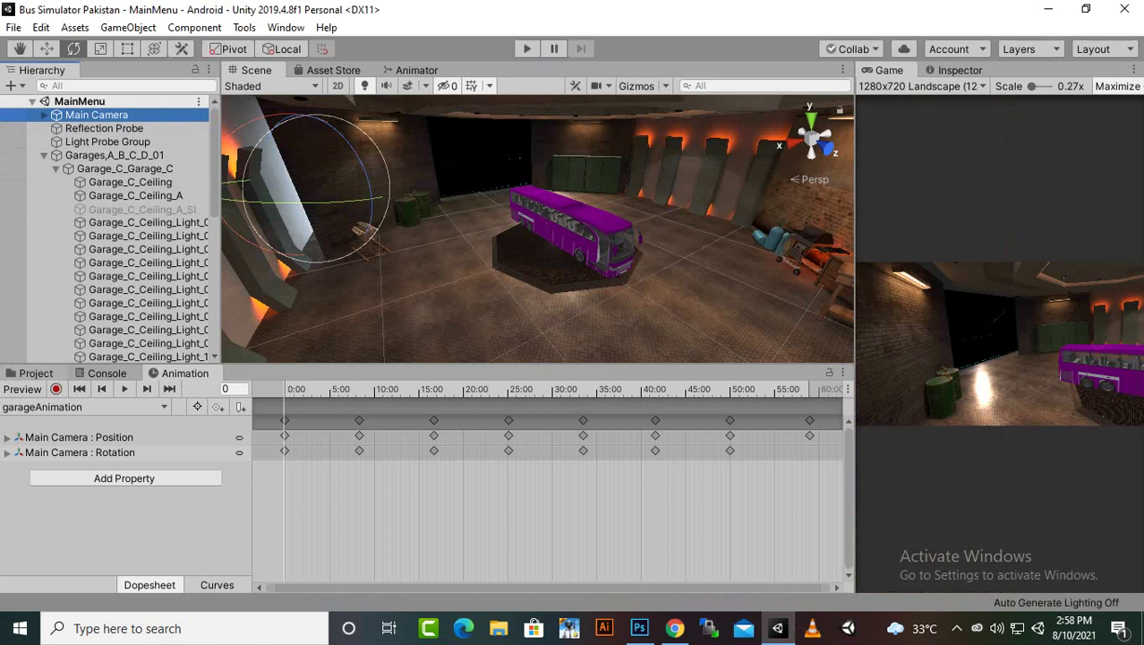
click(35, 373)
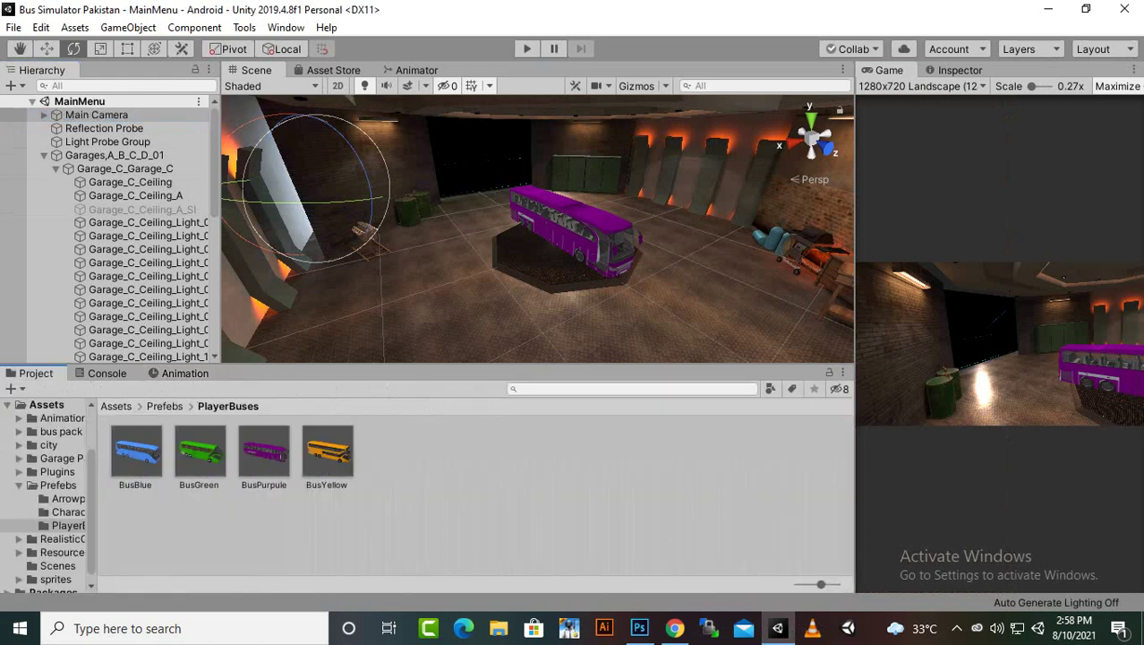
click(96, 114)
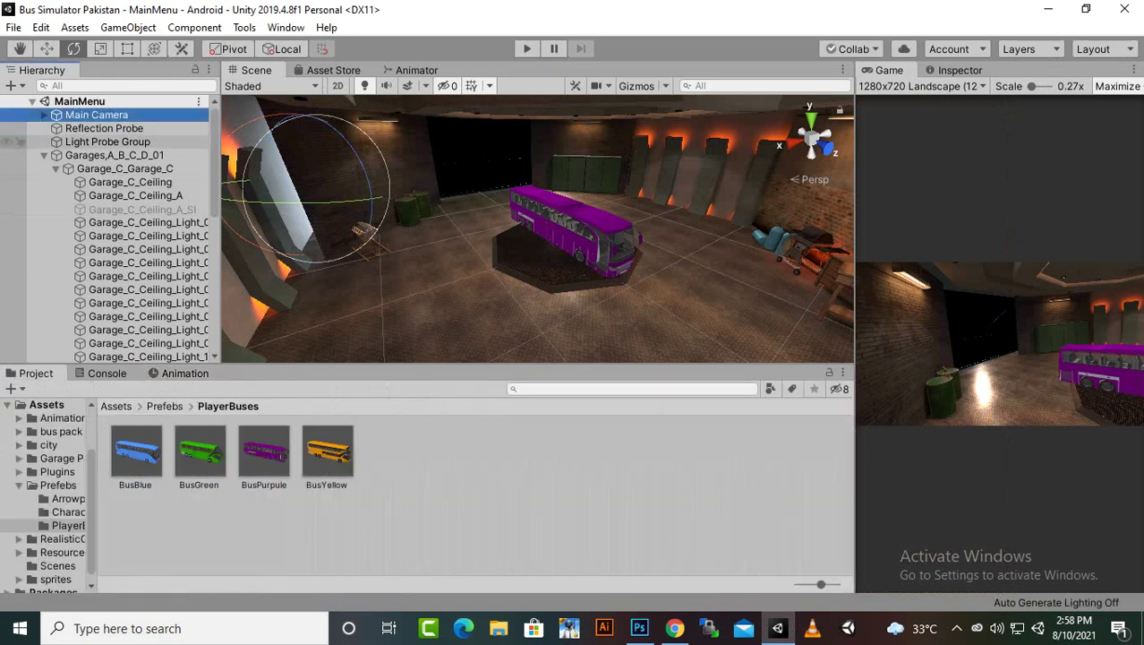
click(960, 70)
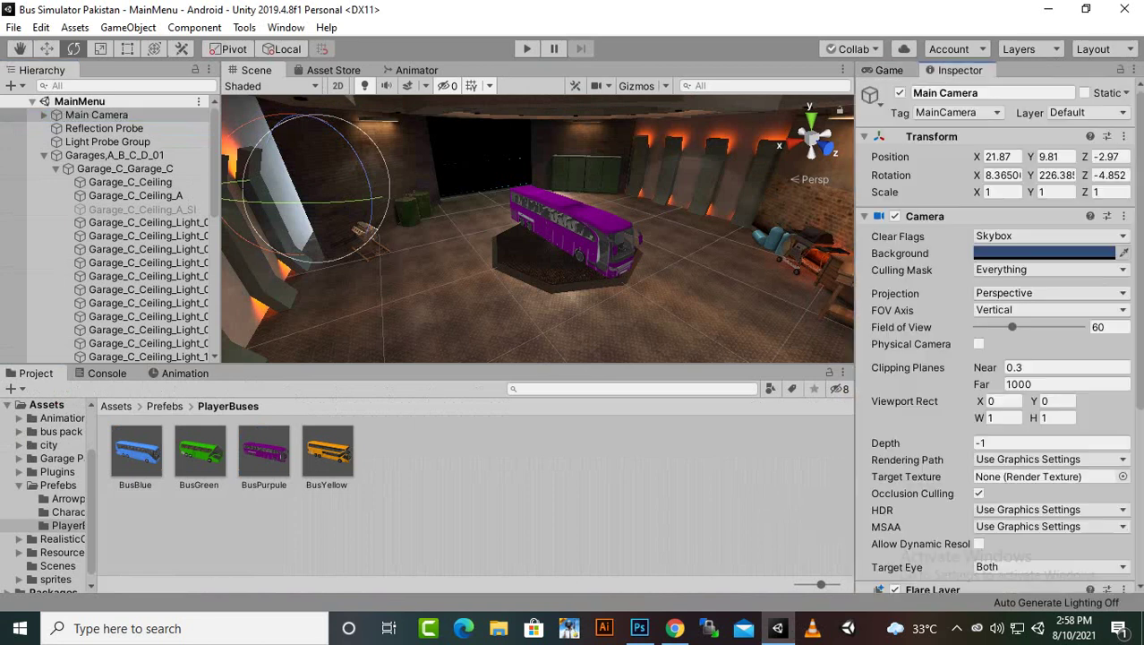
scroll(998, 332, down, 5)
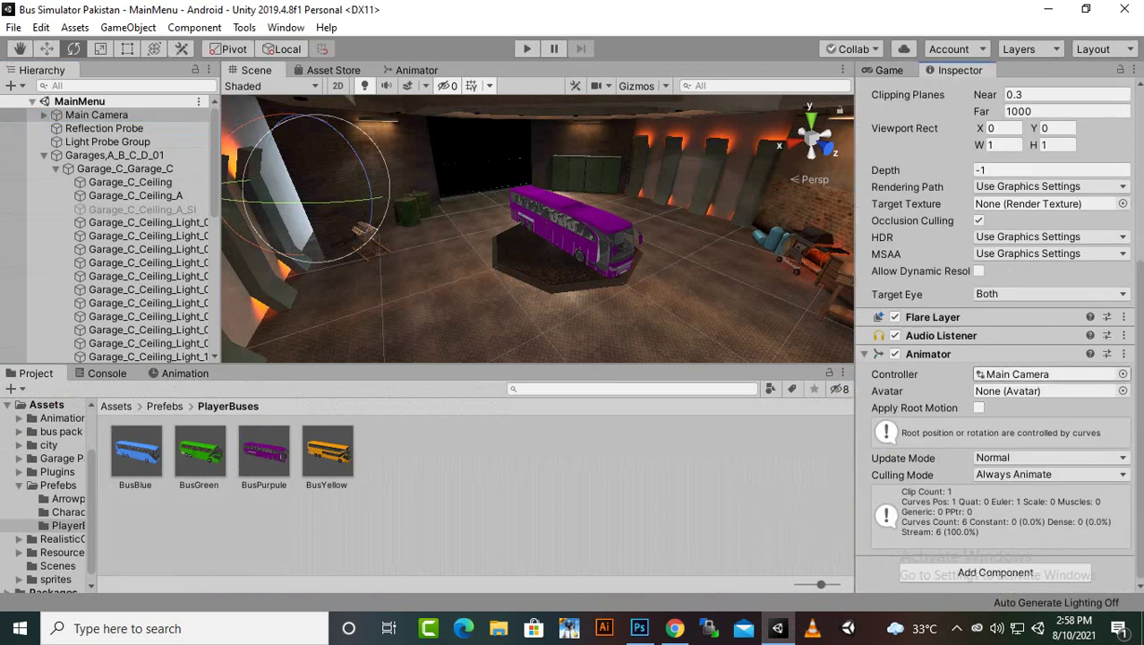
click(1030, 374)
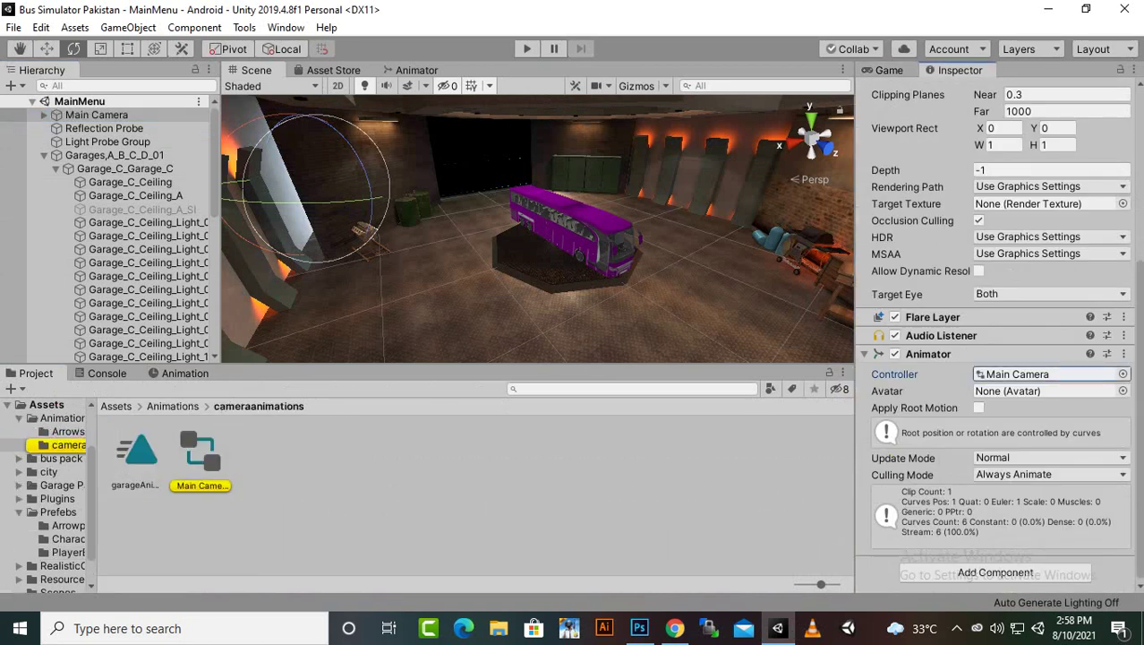
click(137, 452)
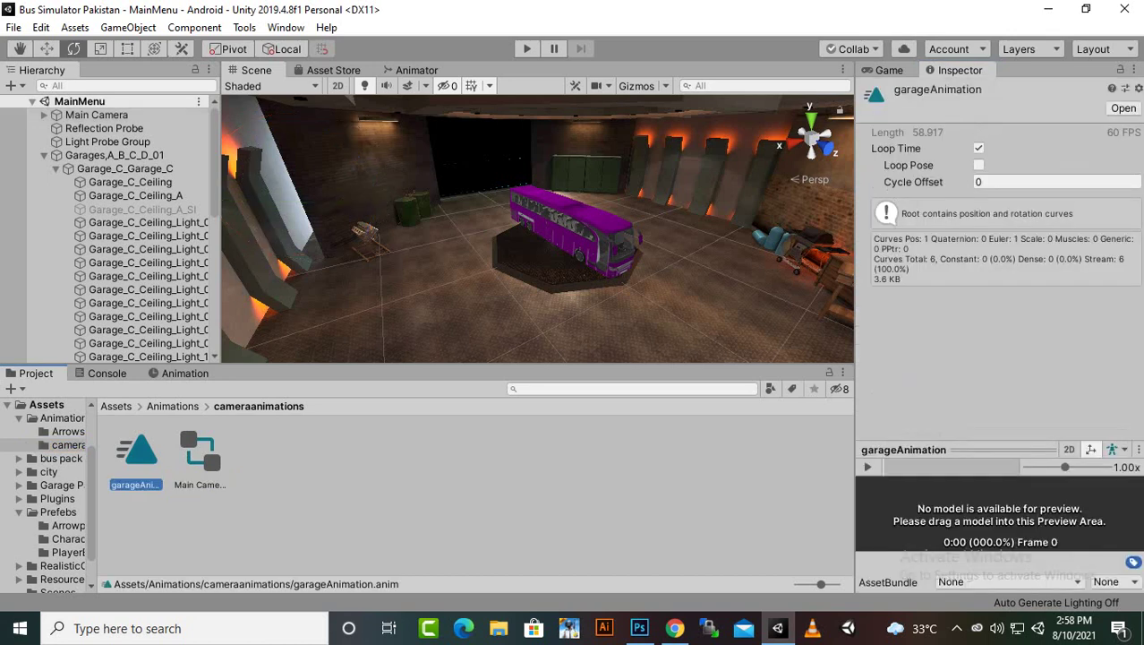
click(979, 148)
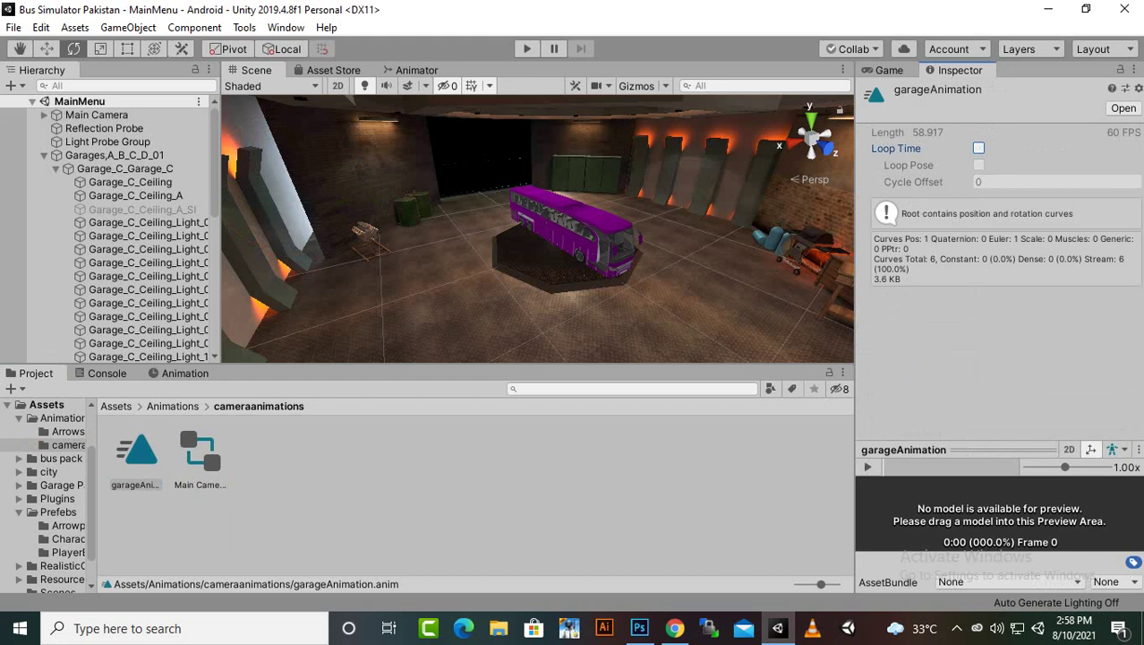
Play-test the non-looping camera movement through to its end and stop the playback
click(528, 49)
click(957, 629)
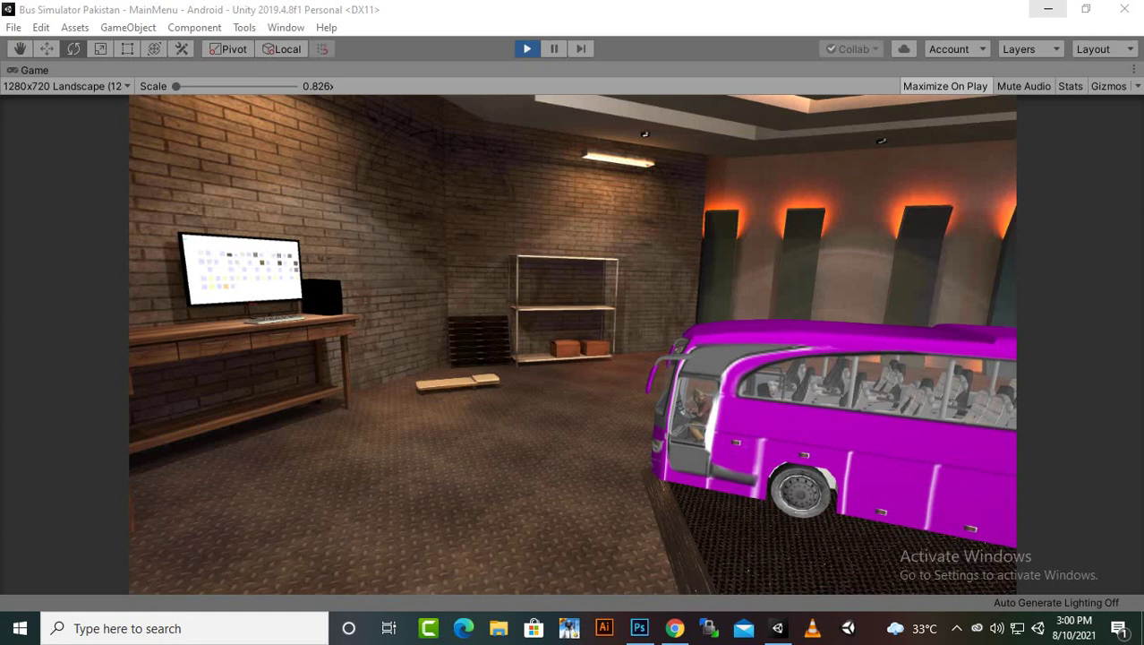
key(ctrl+p)
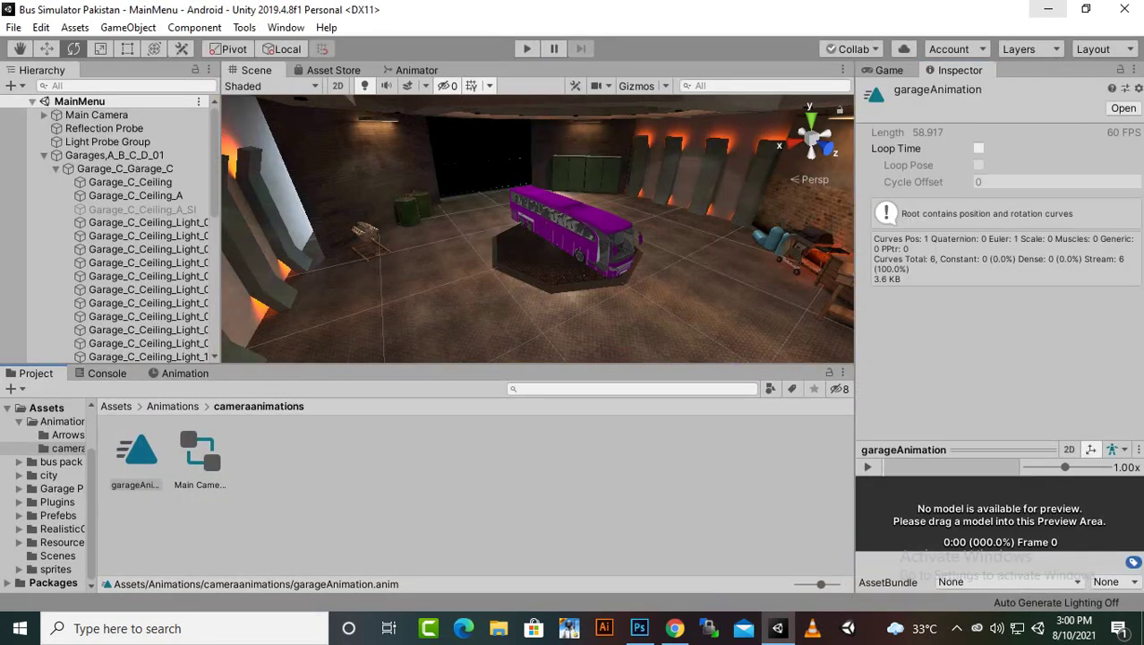
Record a new end pose in garageAnimation's last keyframe, turning Main Camera toward the desk wall and moving it slightly along its own axes
click(185, 373)
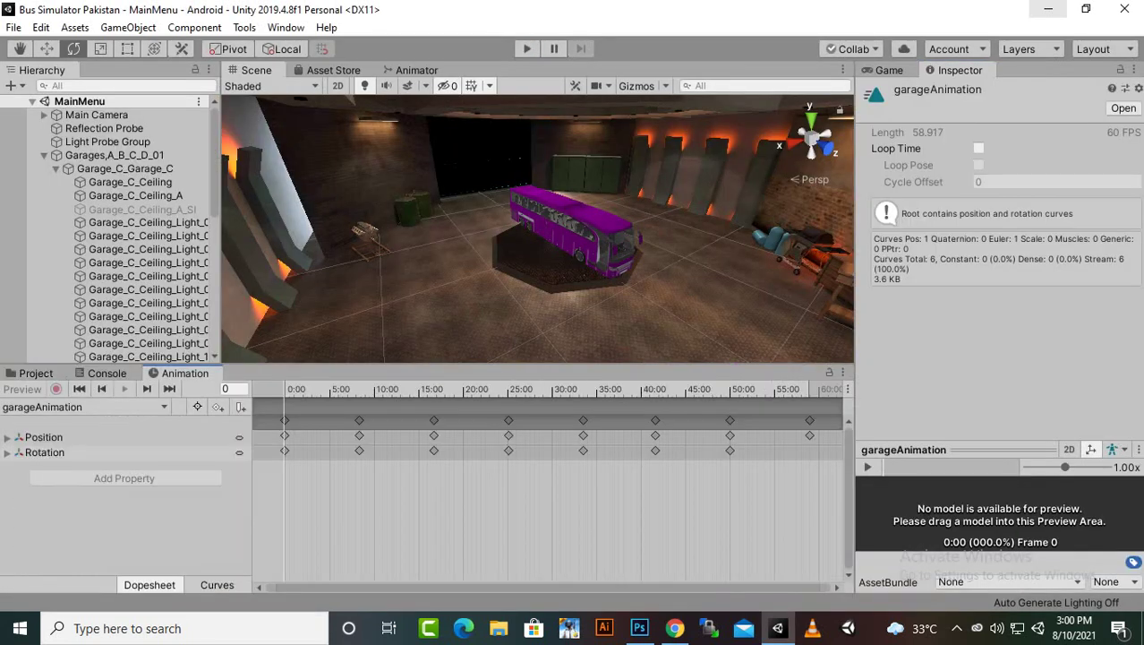
click(808, 389)
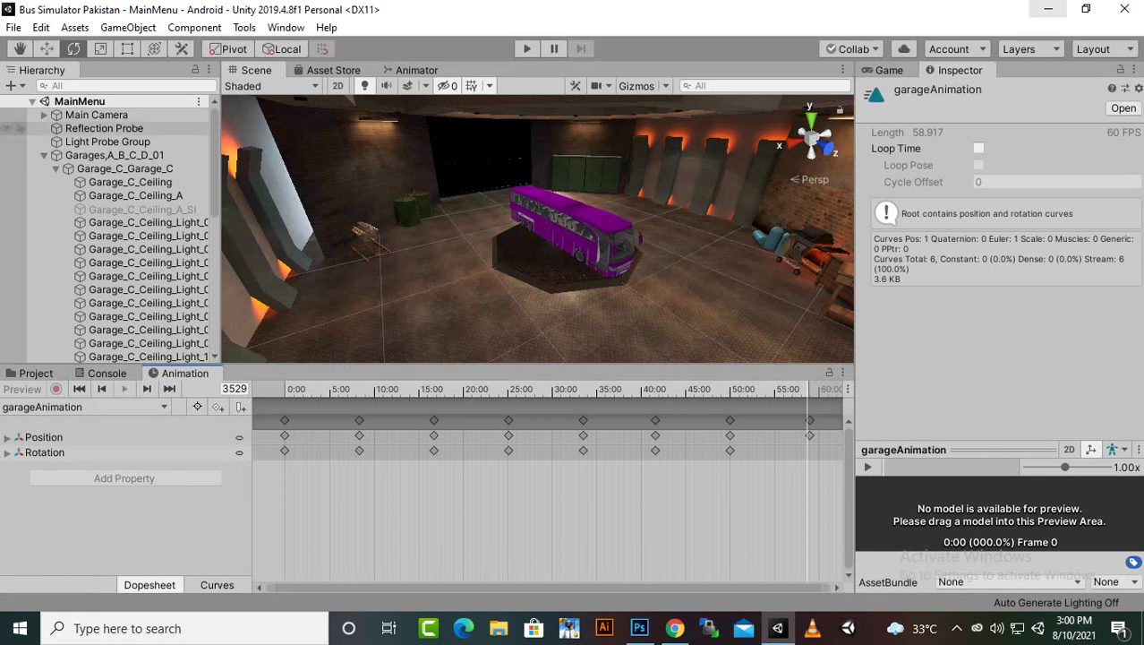
click(888, 70)
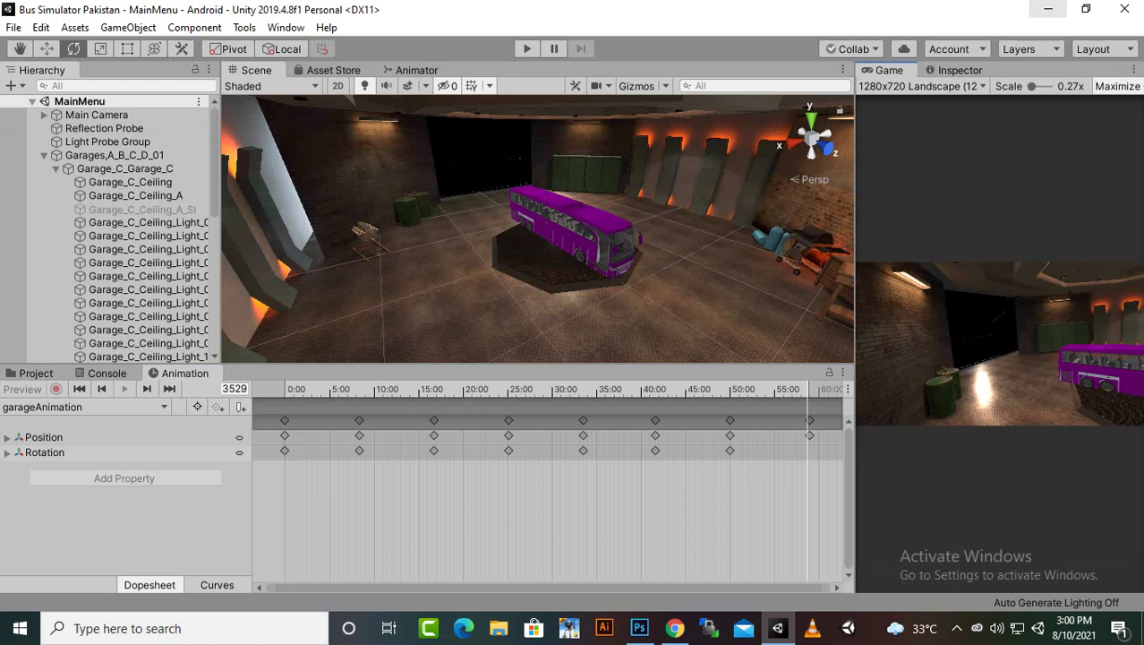
click(96, 115)
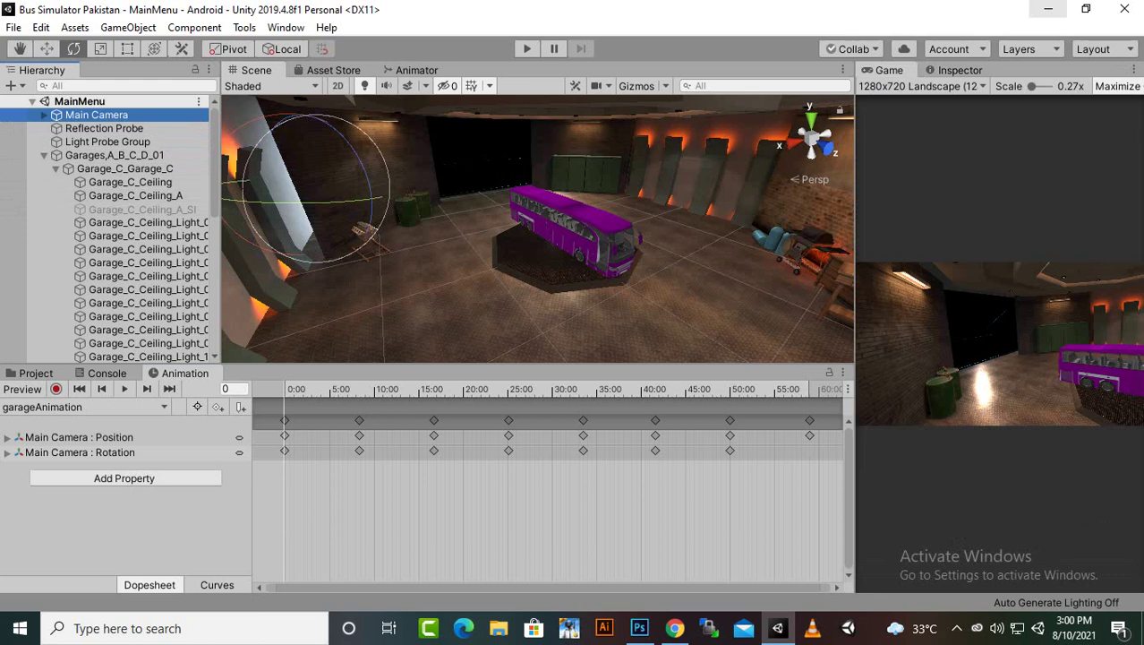
click(169, 388)
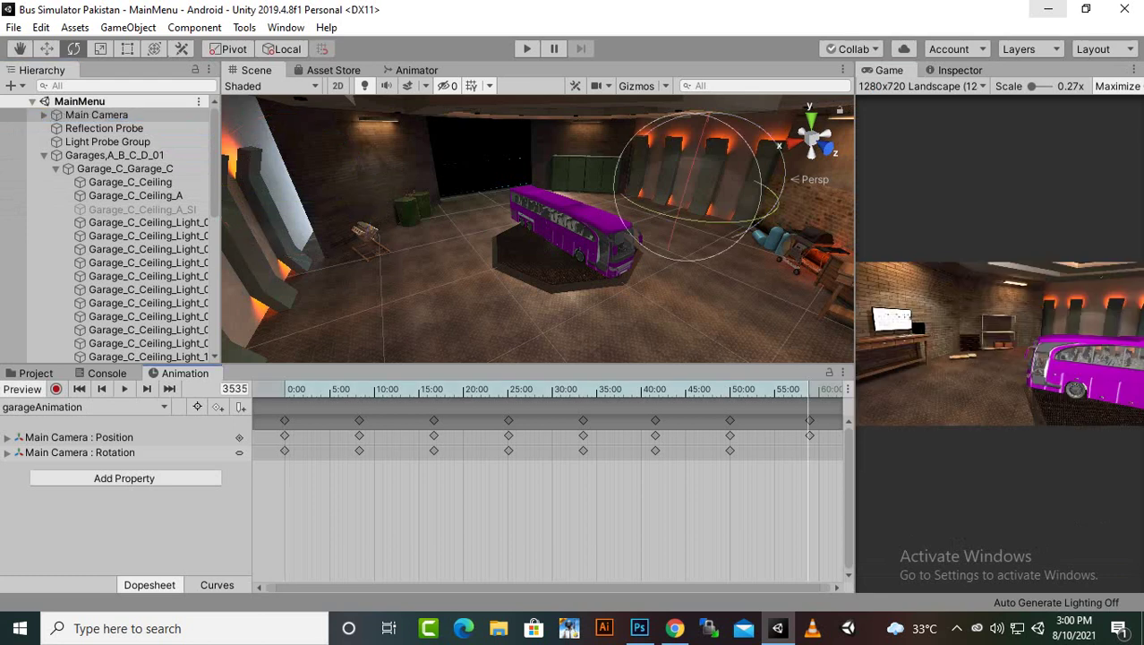
drag(724, 221, 727, 221)
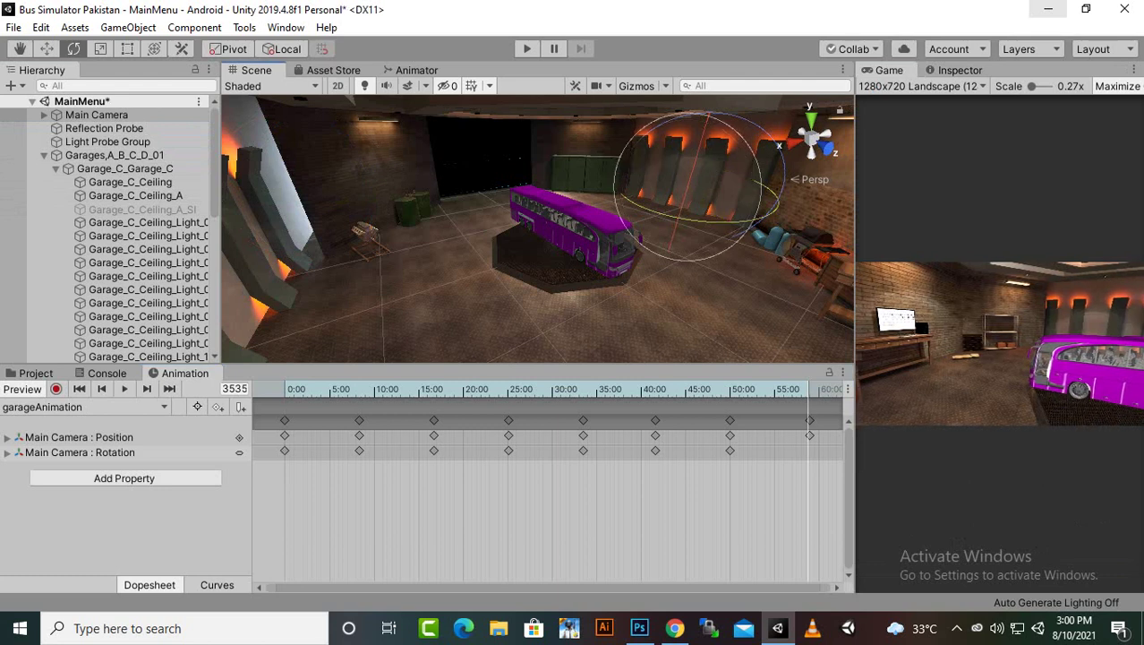
click(55, 389)
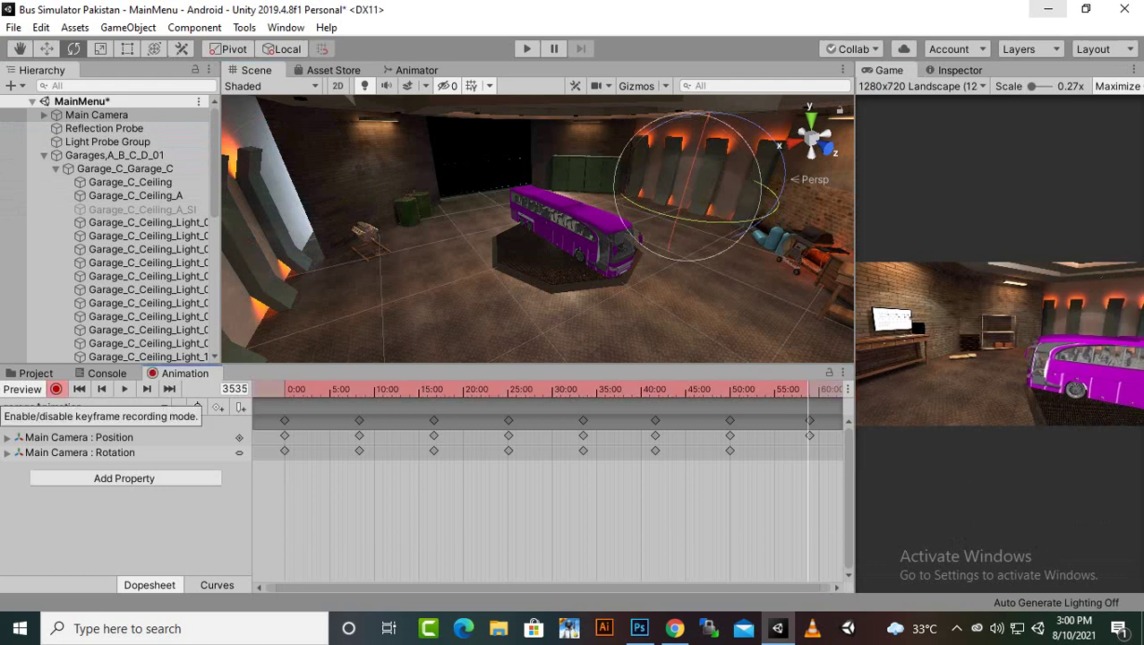
drag(726, 221, 778, 221)
click(48, 49)
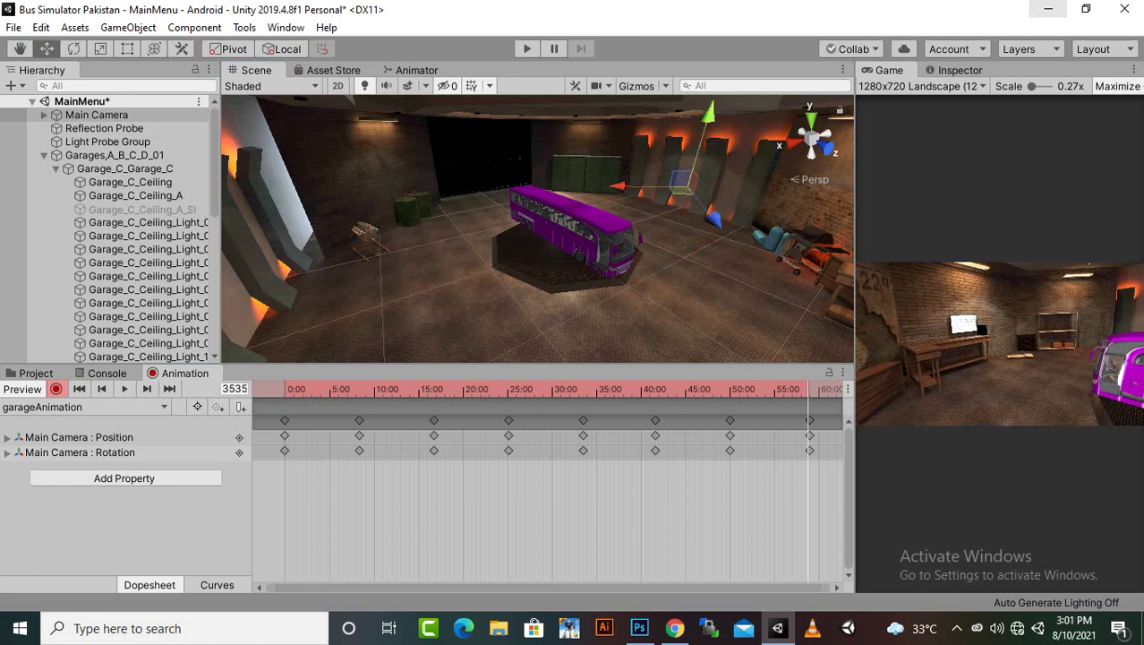
drag(714, 219, 723, 232)
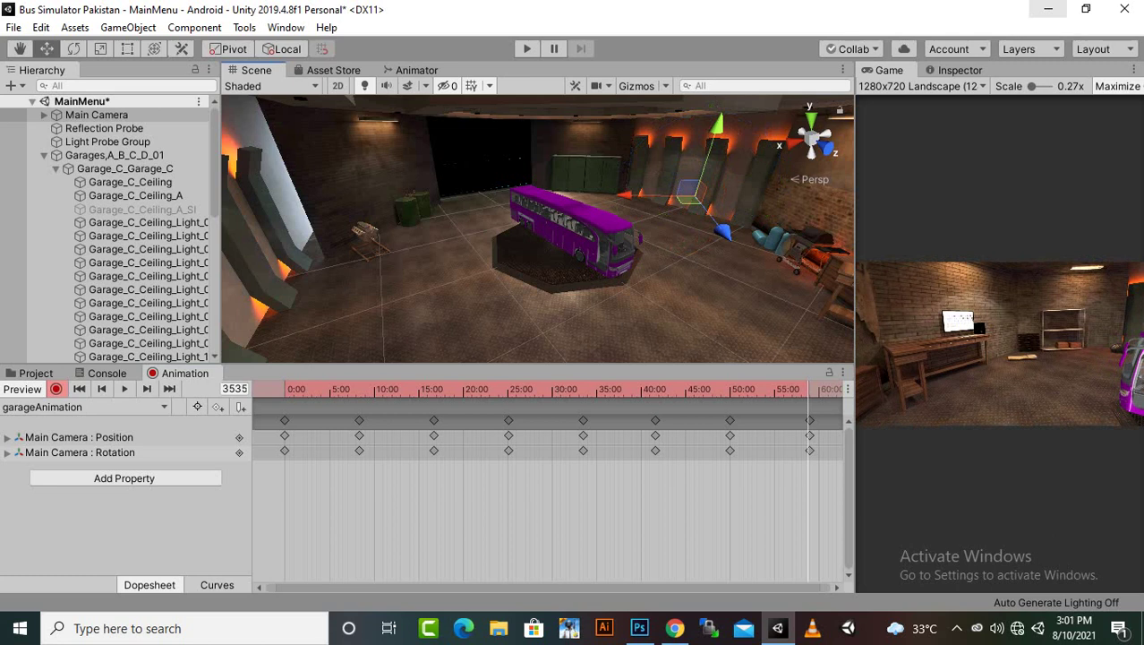
Select all garageAnimation keyframes and compress them evenly so the clip lasts about 28 seconds
scroll(548, 501, down, 5)
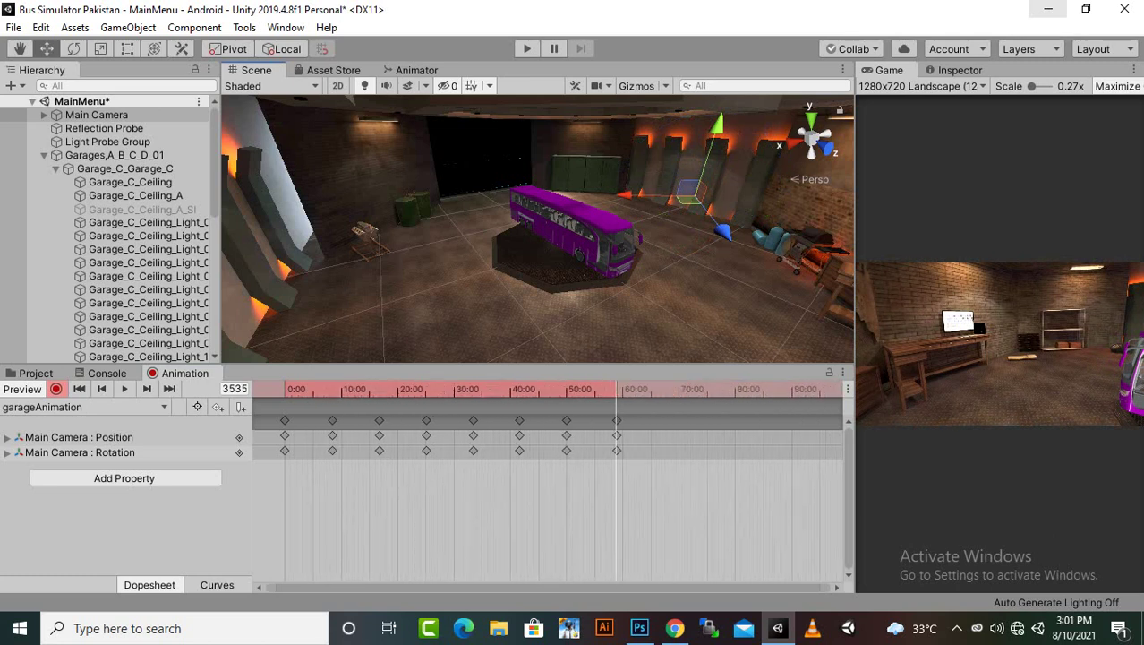
drag(770, 580, 253, 414)
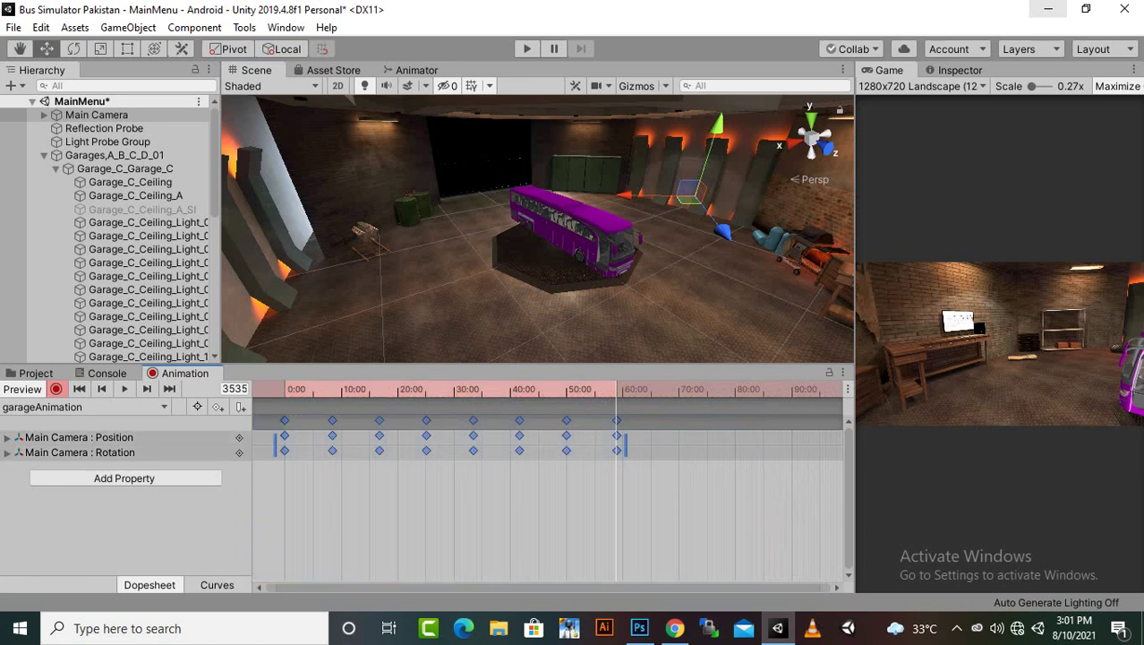
drag(625, 445, 455, 446)
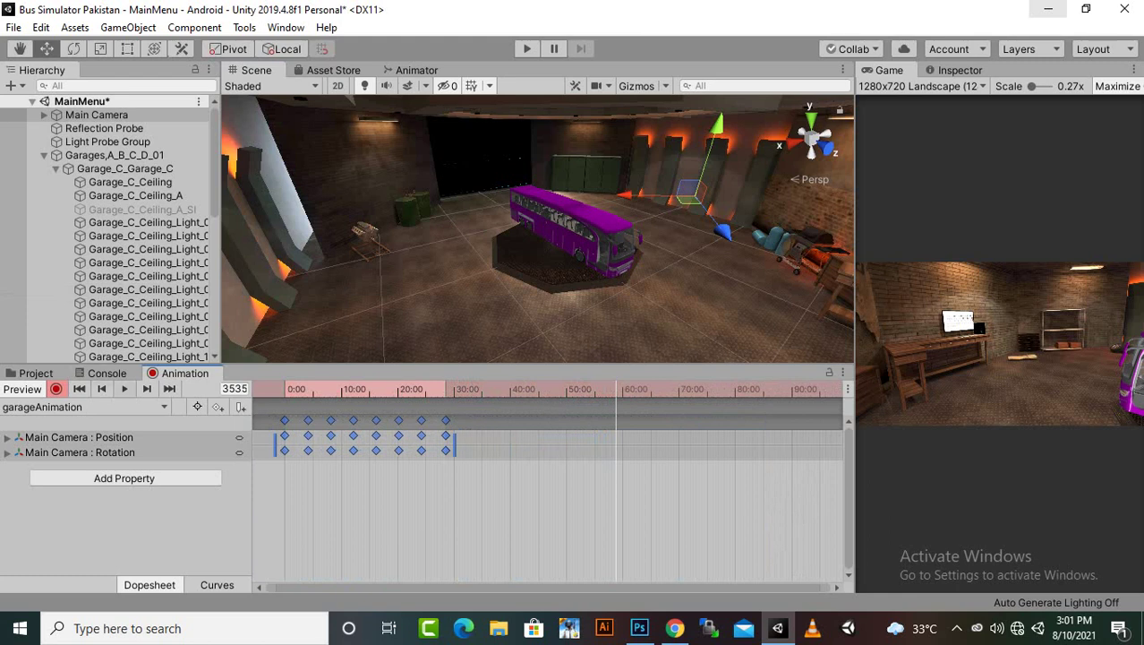
Preview the shortened garageAnimation, save the scene, and collapse the Garages,A_B_C_D_01 group
click(124, 388)
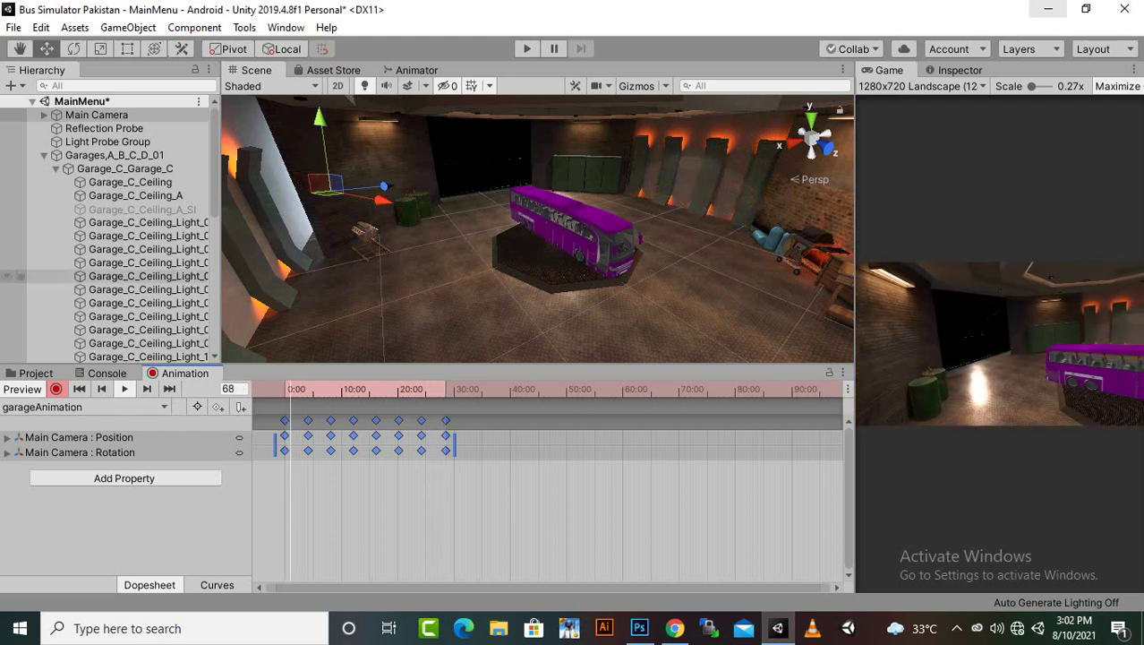
key(ctrl+s)
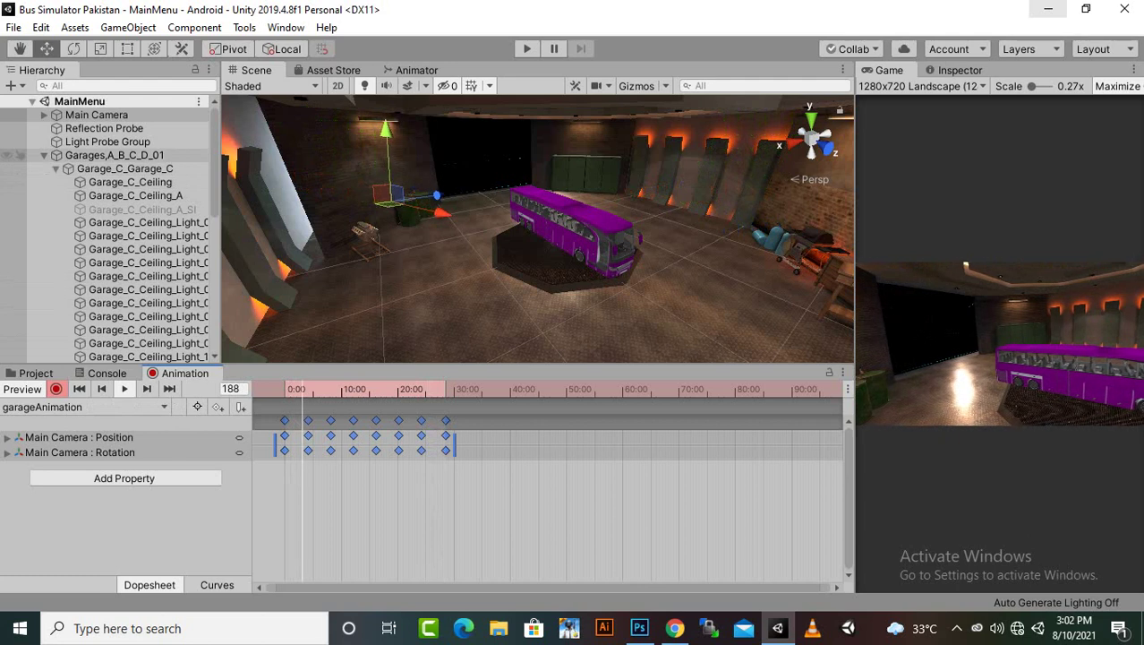
click(43, 155)
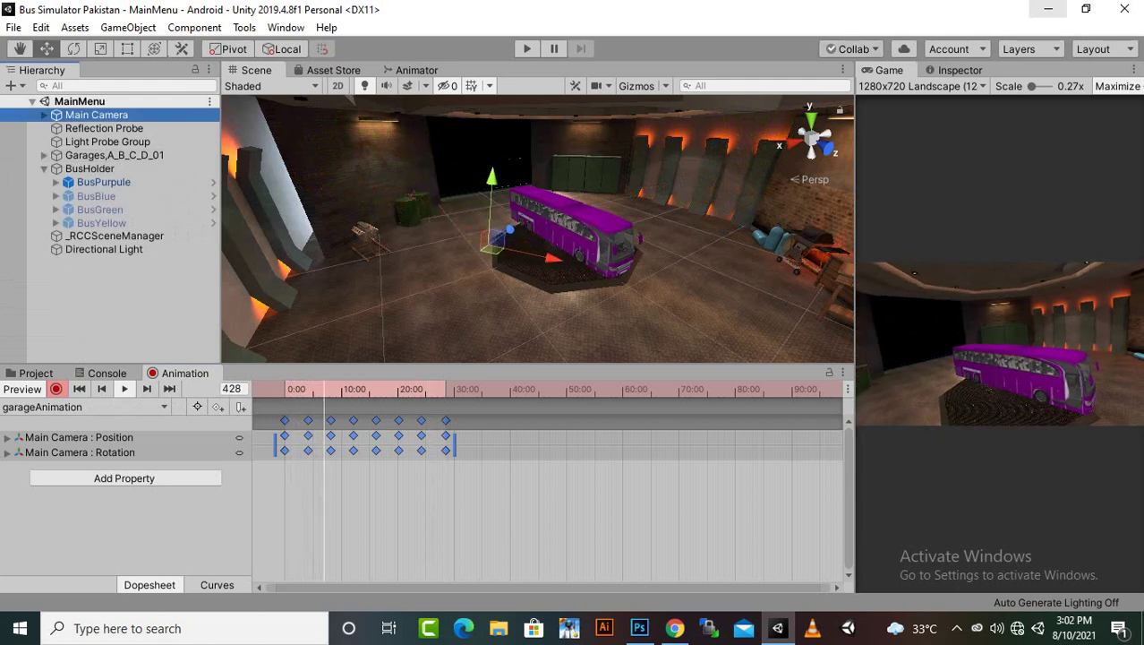
click(125, 388)
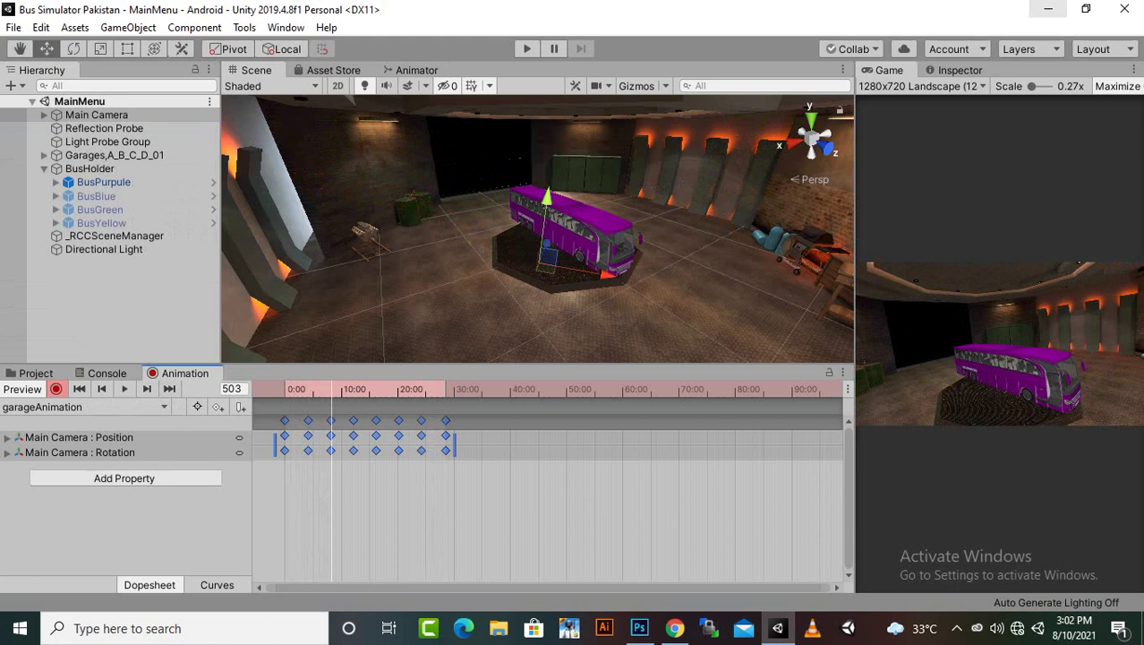
drag(888, 70, 940, 71)
click(925, 87)
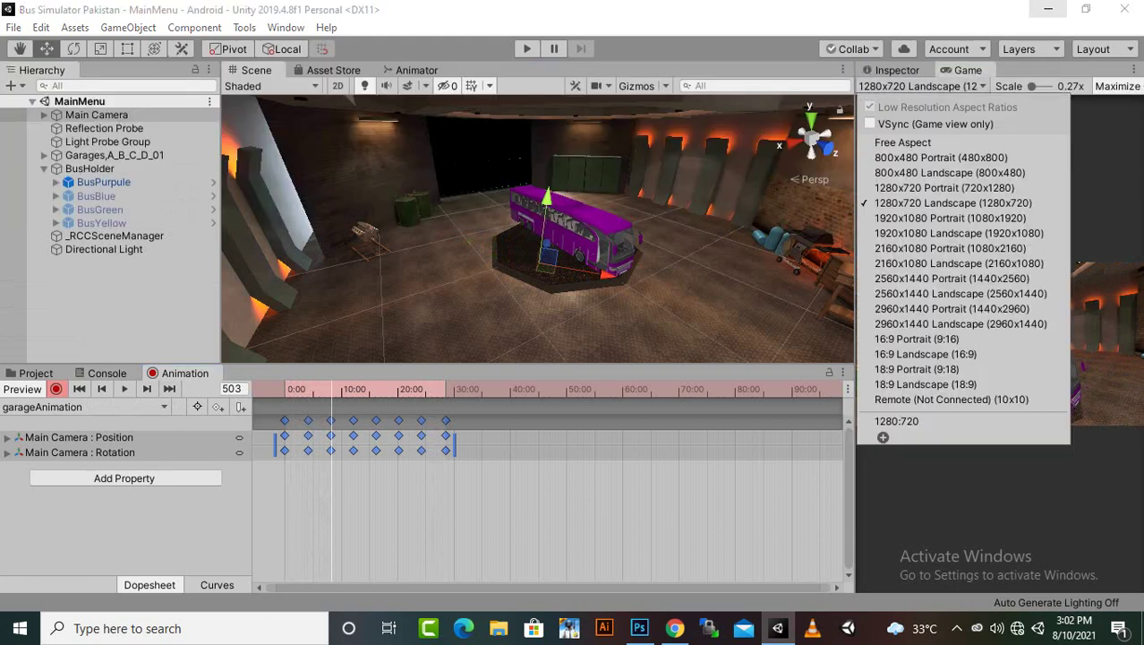
click(969, 497)
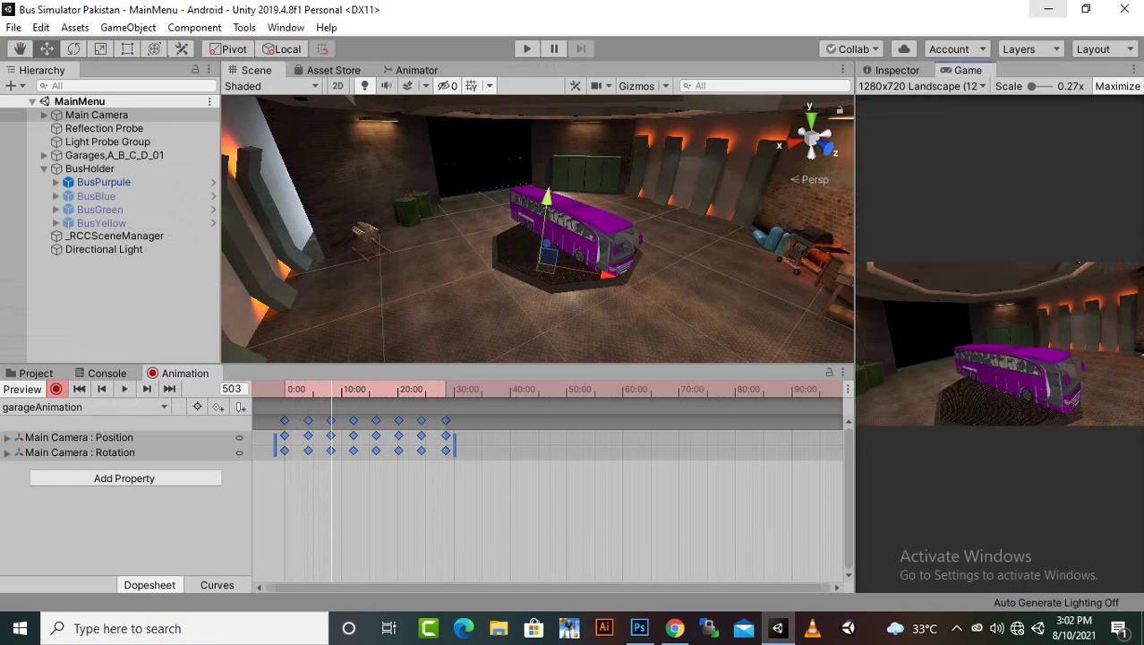
drag(895, 70, 960, 70)
click(888, 71)
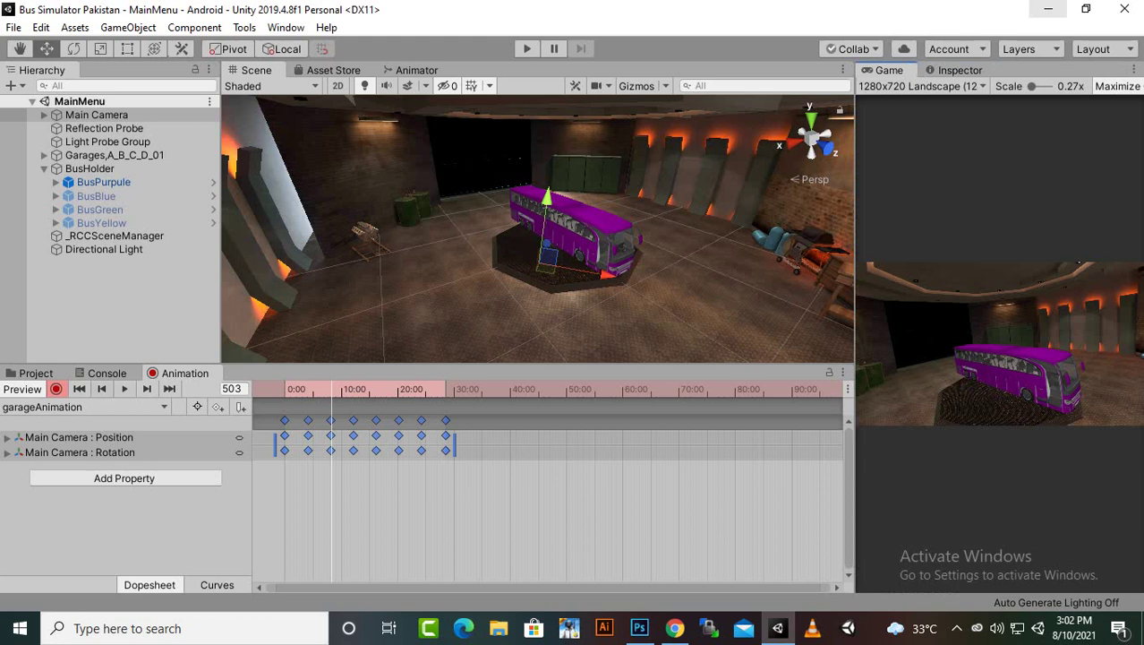
Play-test the shortened camera movement, stop the playback, and return to the root Assets folder
click(36, 374)
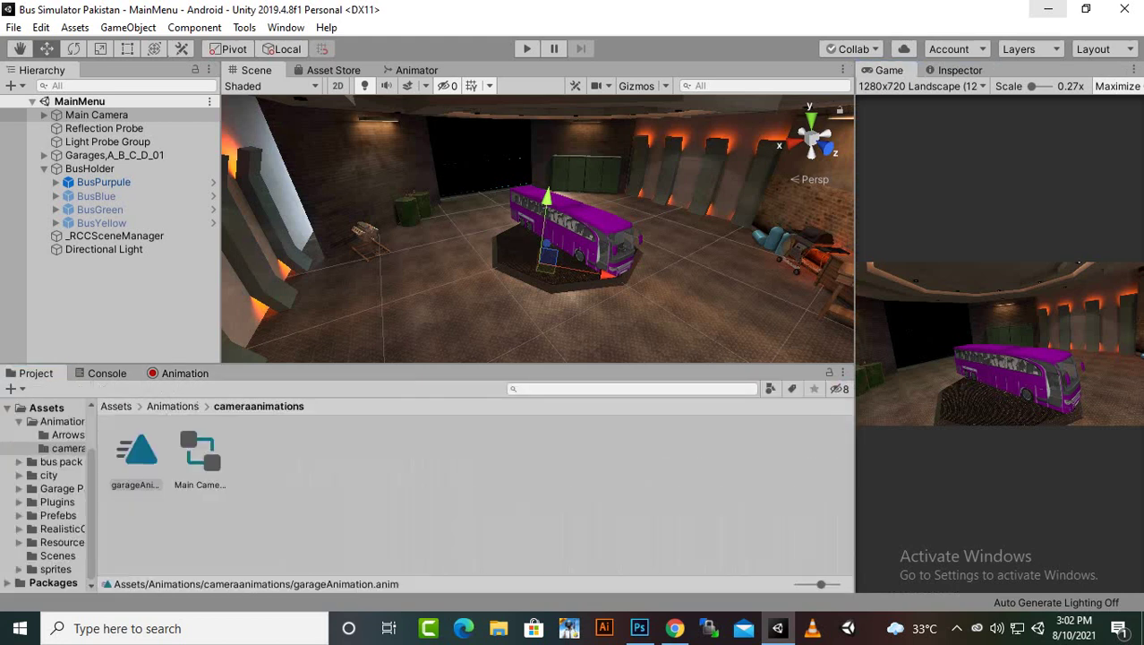
key(ctrl+p)
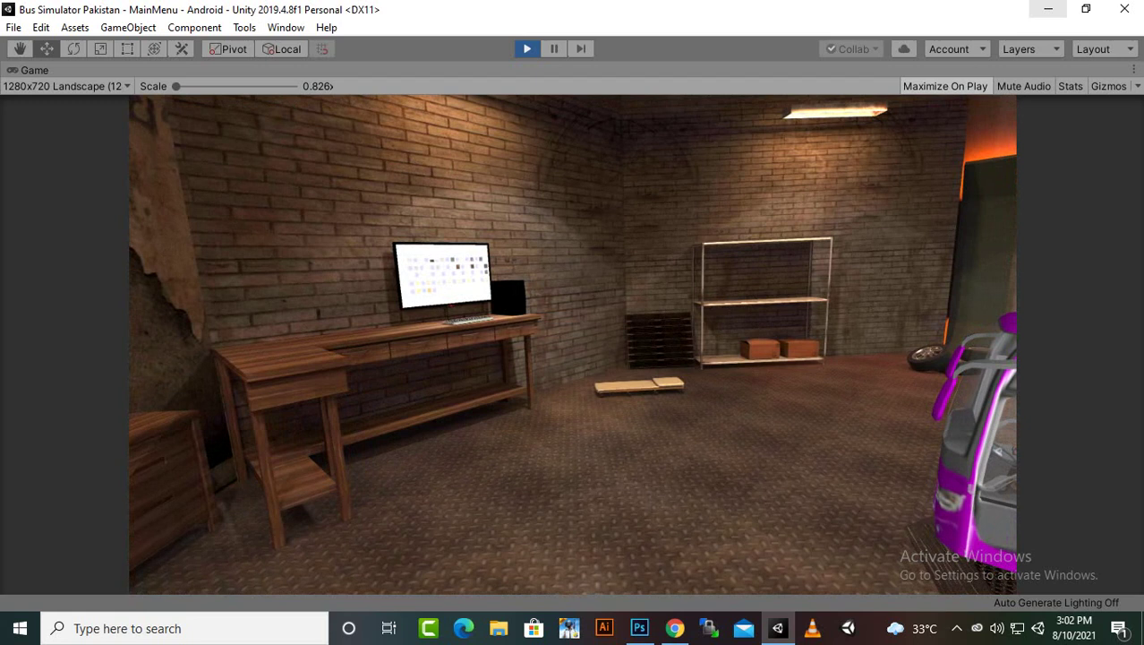
key(ctrl+p)
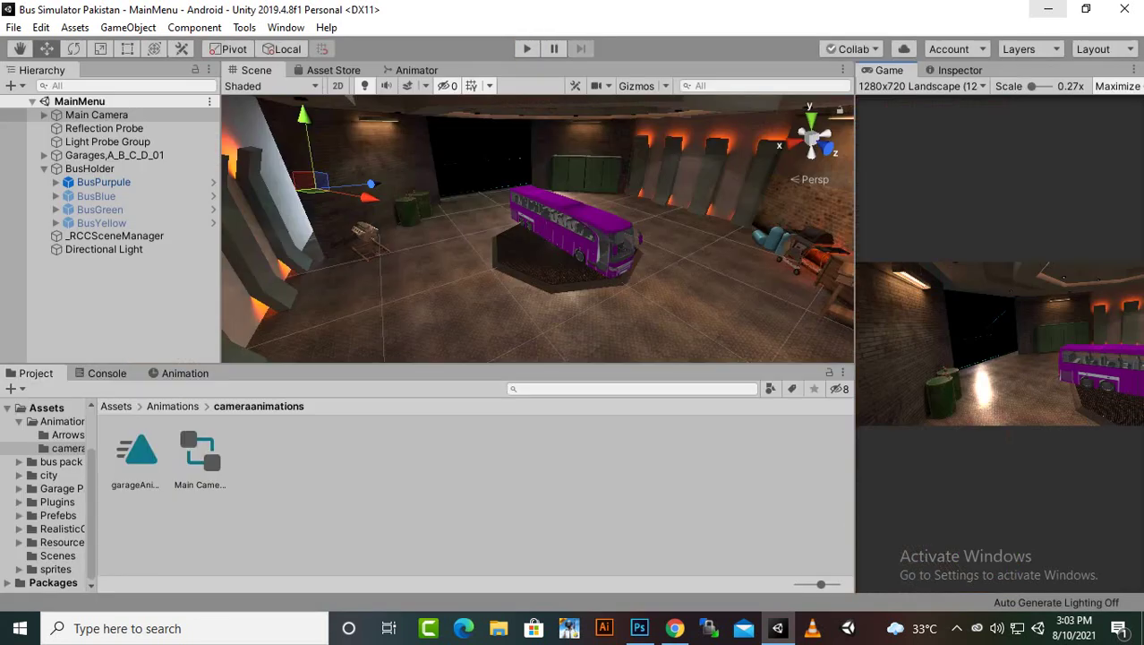
click(116, 407)
Examine the hexagonal stage beneath the purple bus up close and from farther away, and collapse the expanded garage object groups
click(548, 268)
scroll(548, 268, up, 8)
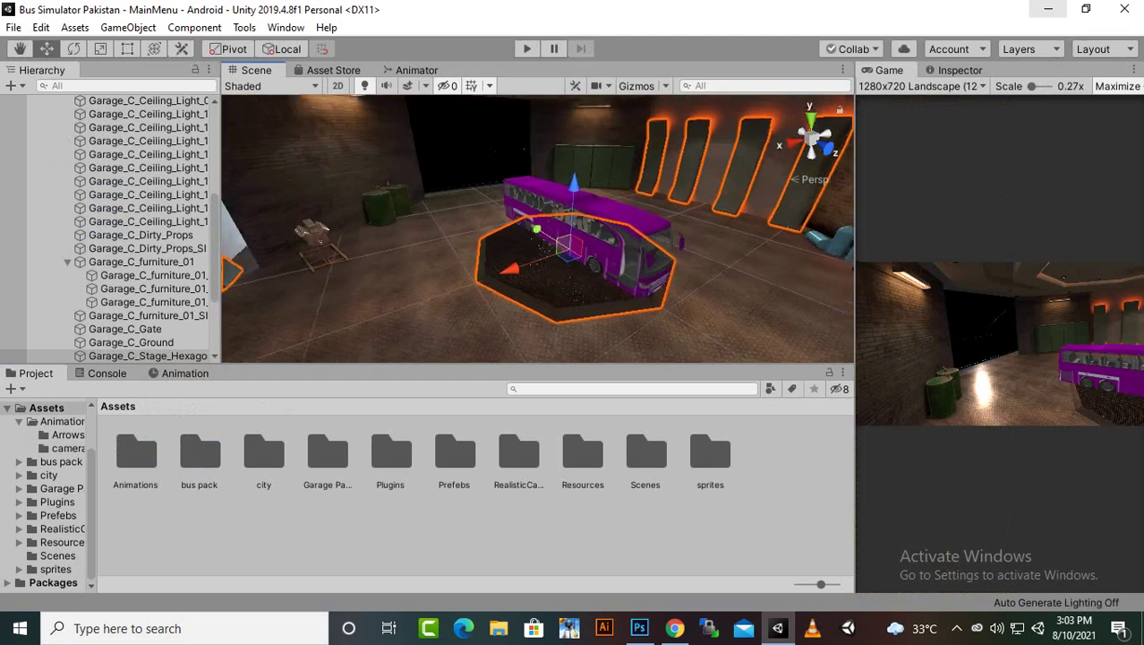
scroll(554, 246, up, 10)
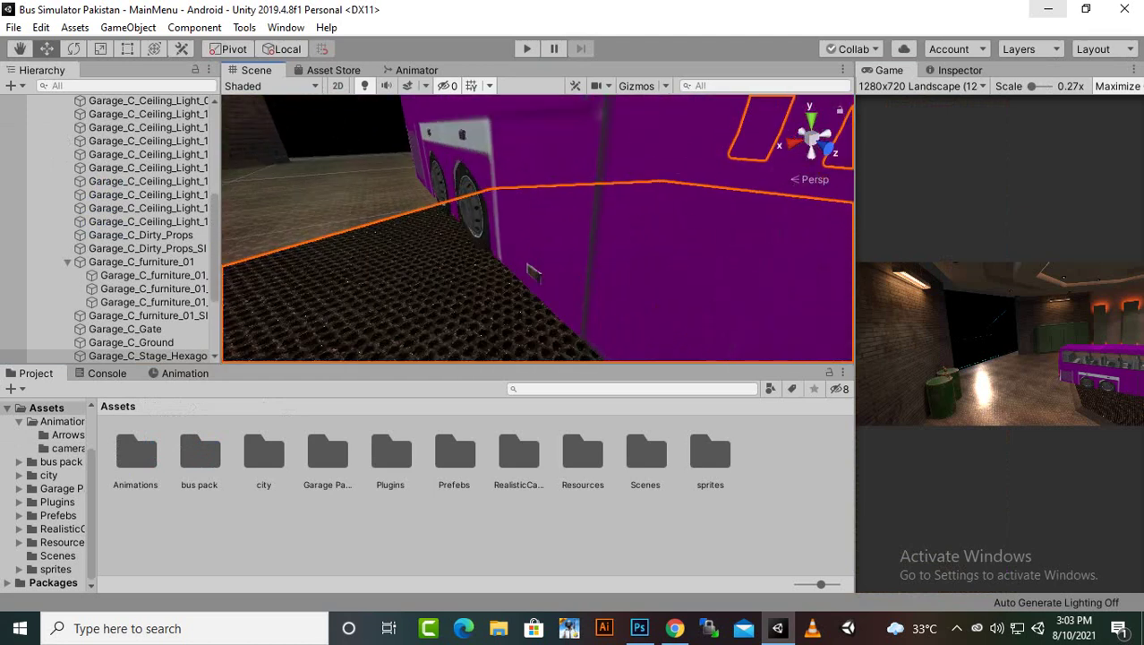
scroll(554, 245, down, 5)
scroll(547, 243, down, 4)
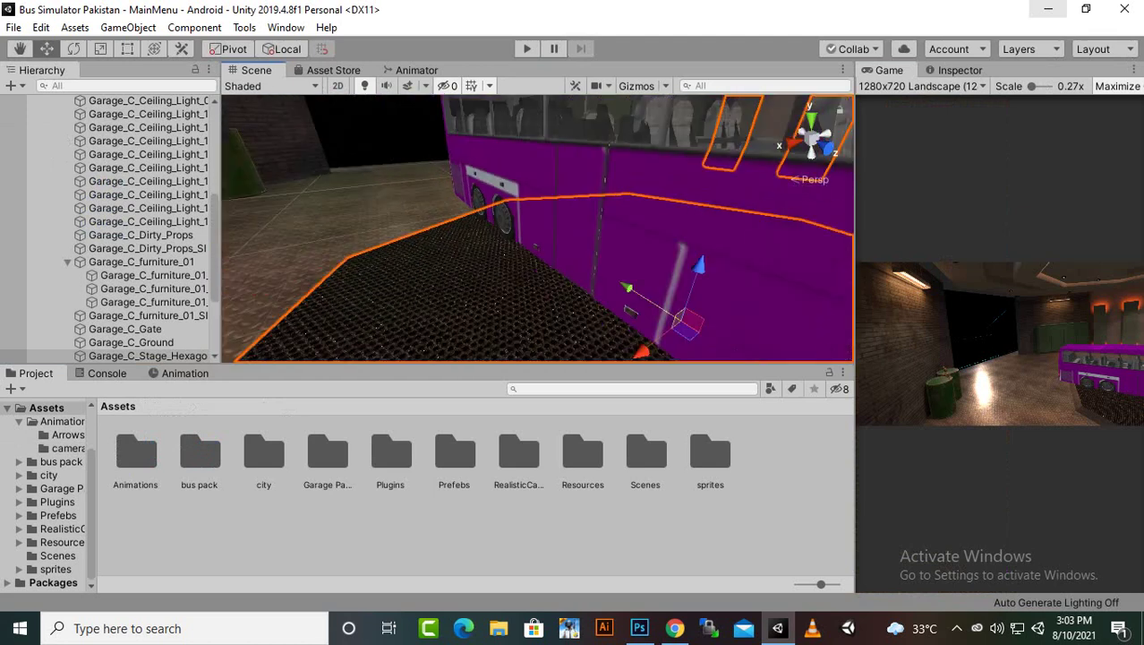
scroll(545, 244, down, 7)
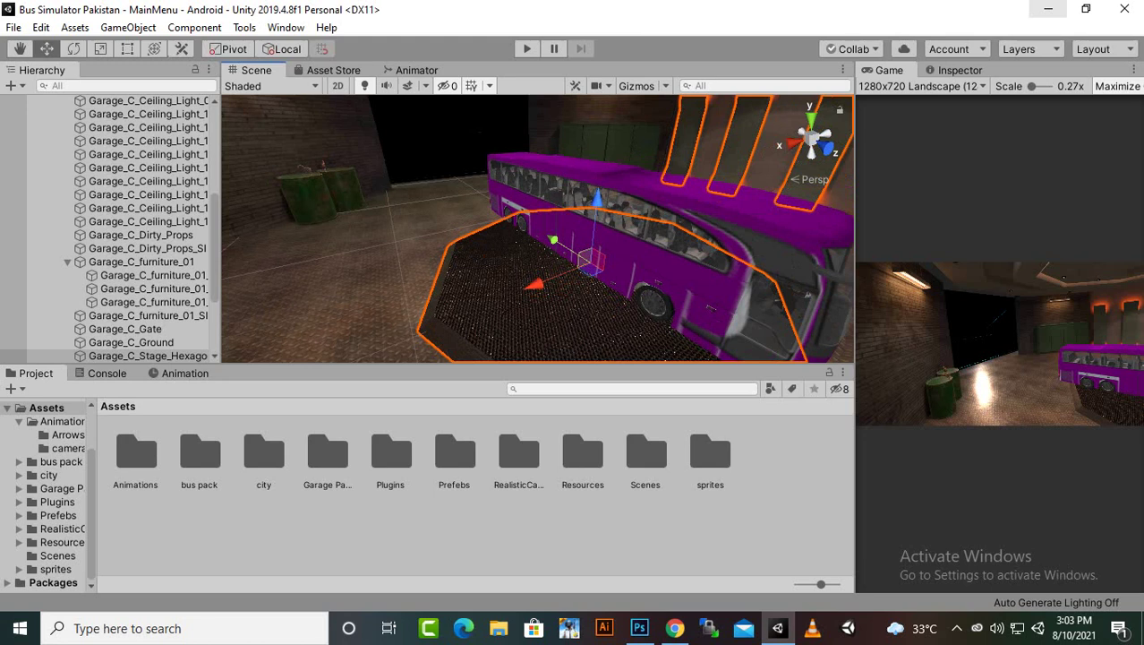
scroll(537, 230, down, 5)
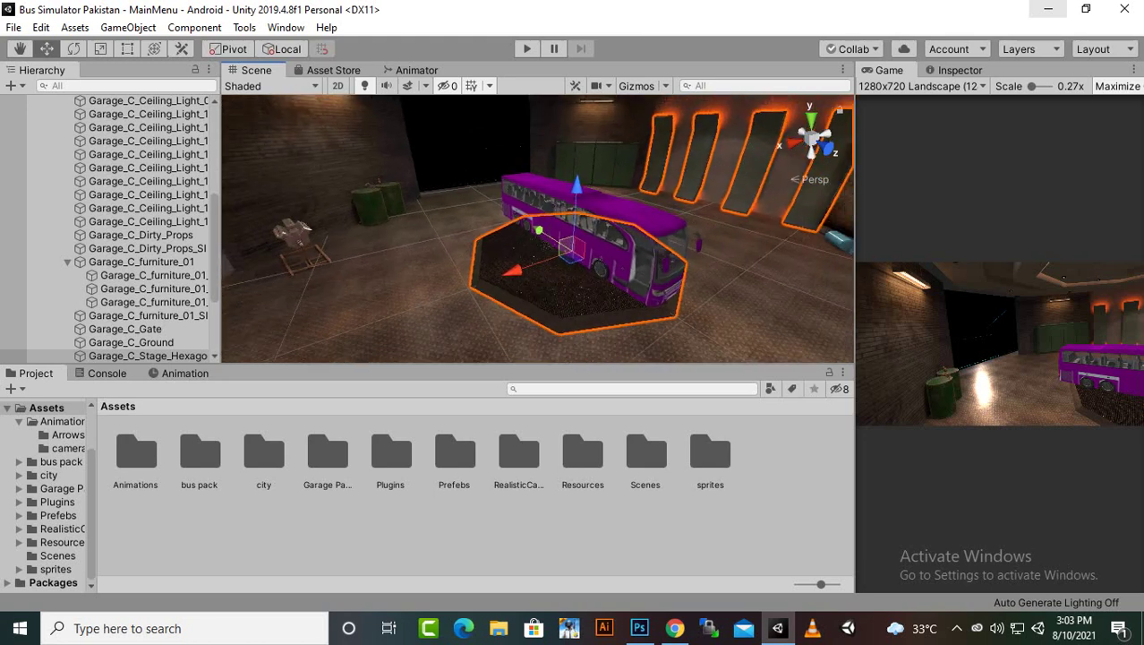
scroll(107, 233, up, 5)
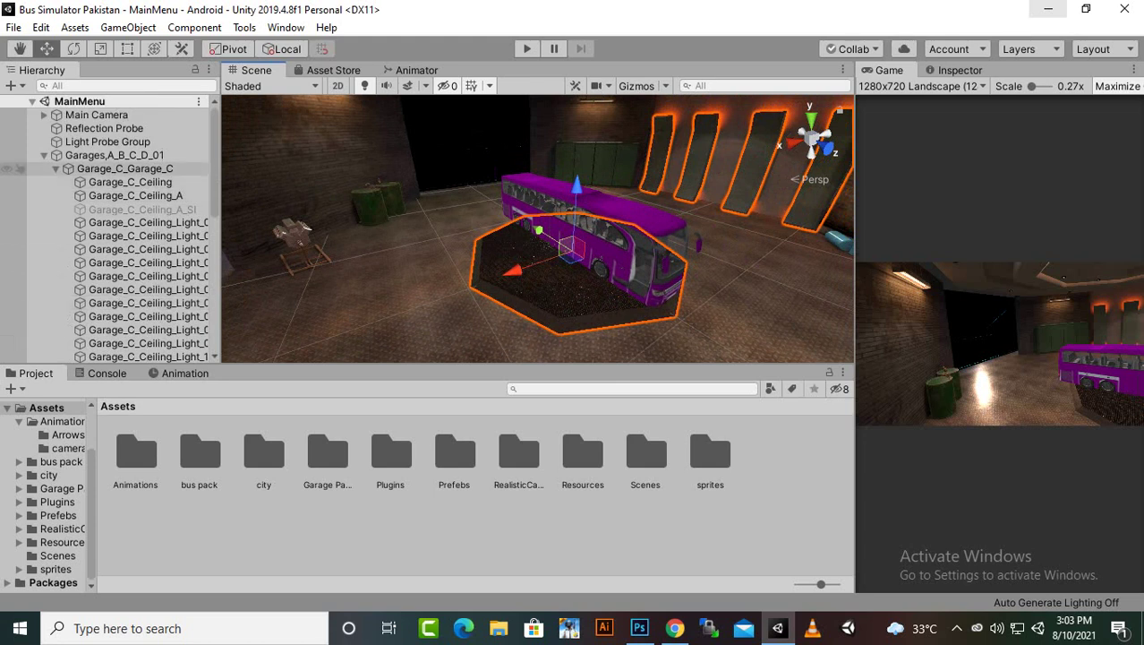
click(56, 168)
click(44, 154)
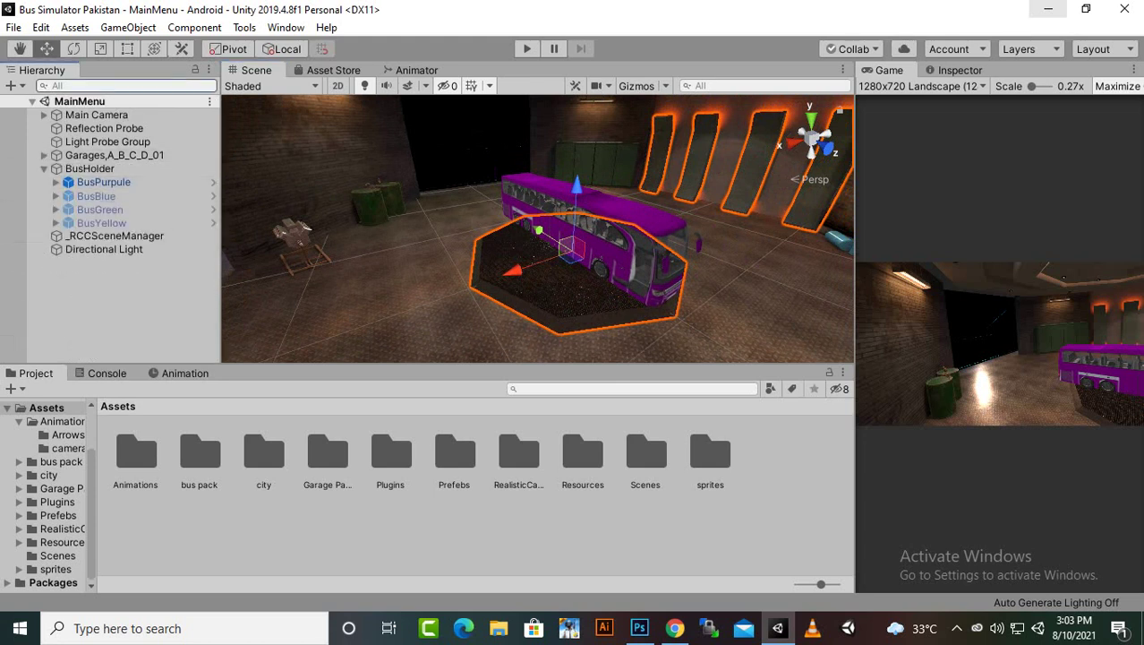